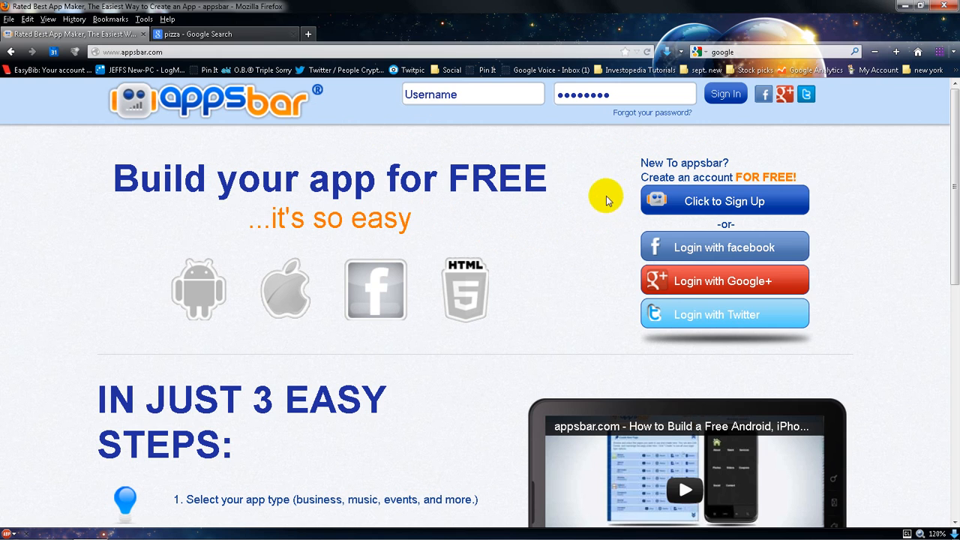
Sign in to appsbar with the account username and password
click(675, 204)
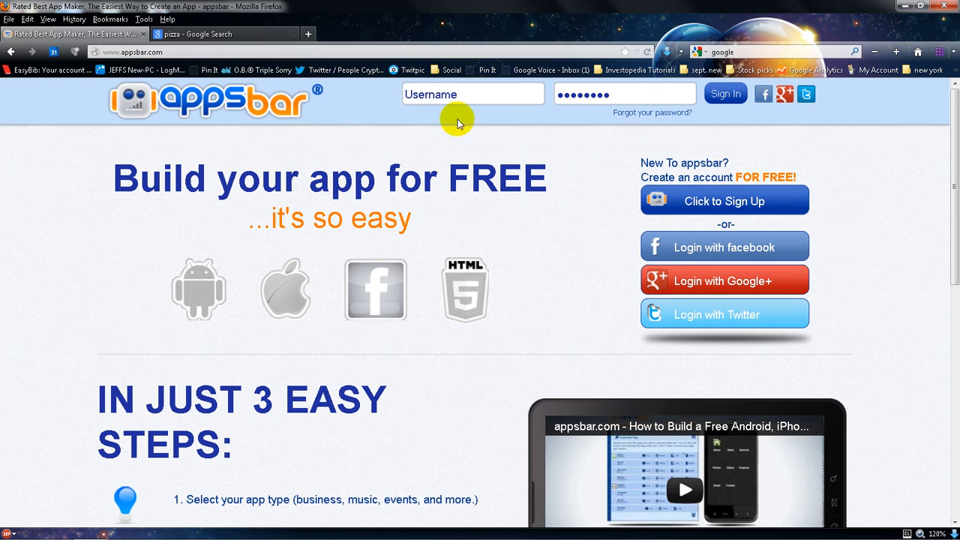
click(464, 95)
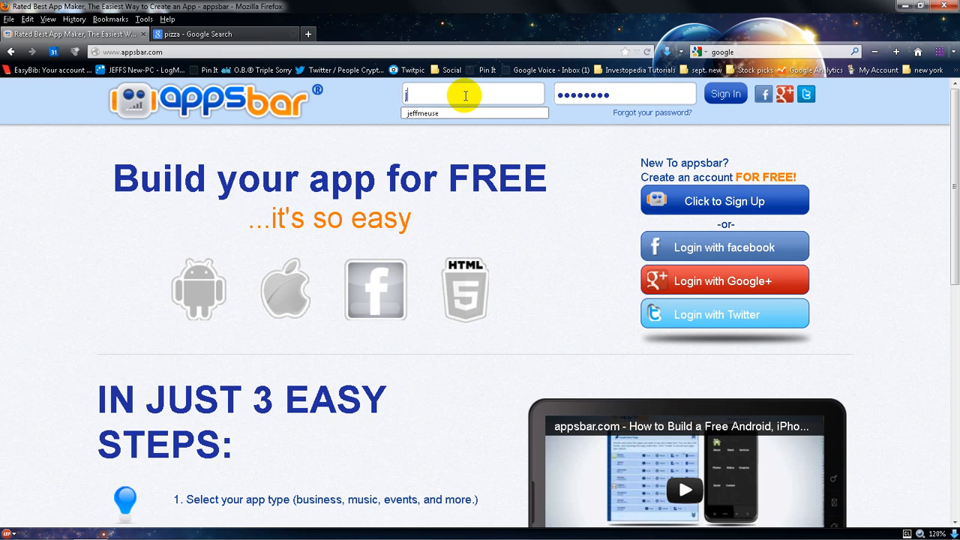
key(Tab)
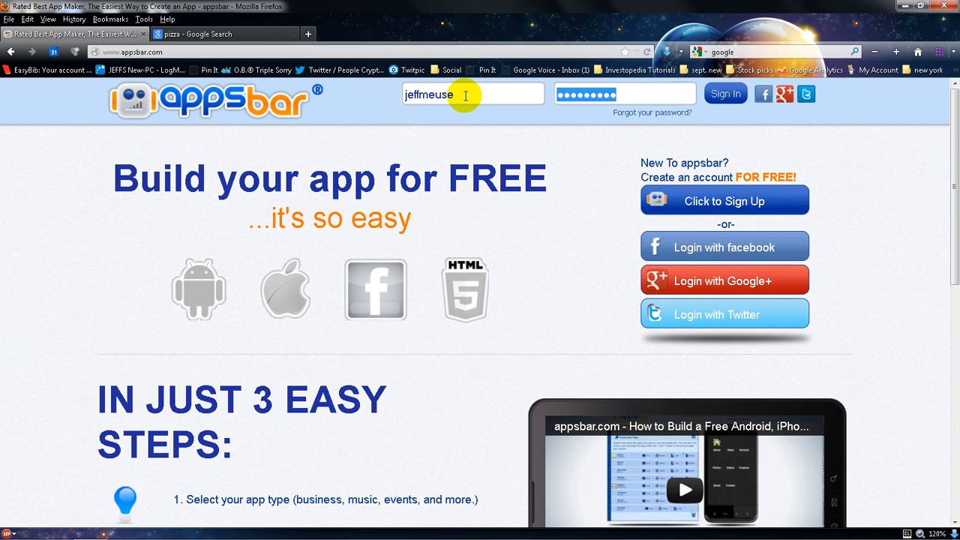
text(••)
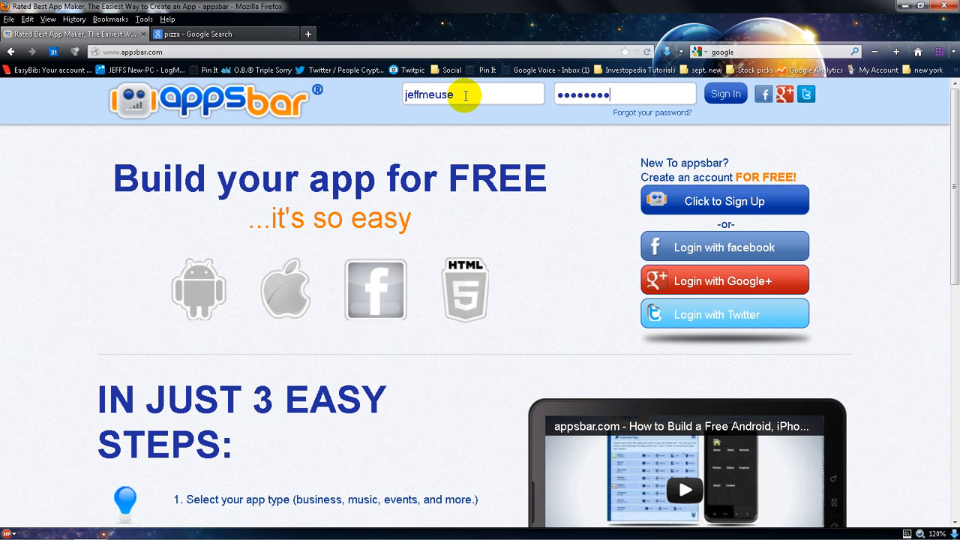
text(•••••••)
key(Return)
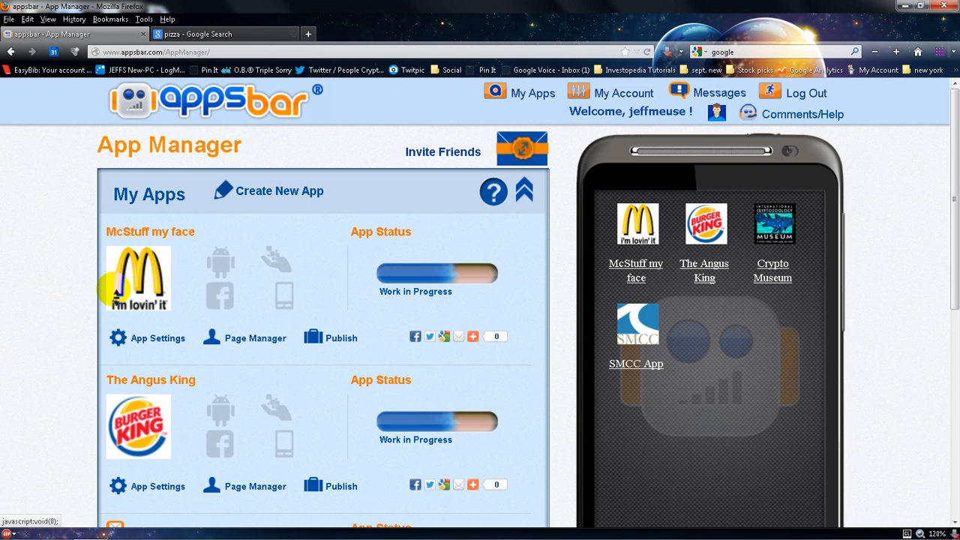
Browse the existing apps in the App Manager and start creating a new app
scroll(116, 293, down, 3)
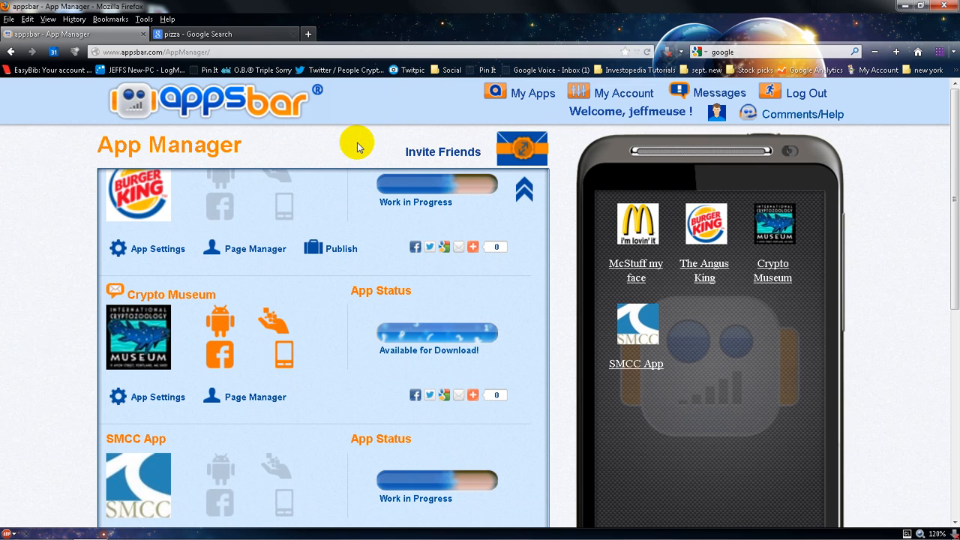
scroll(336, 154, down, 1)
scroll(336, 154, up, 1)
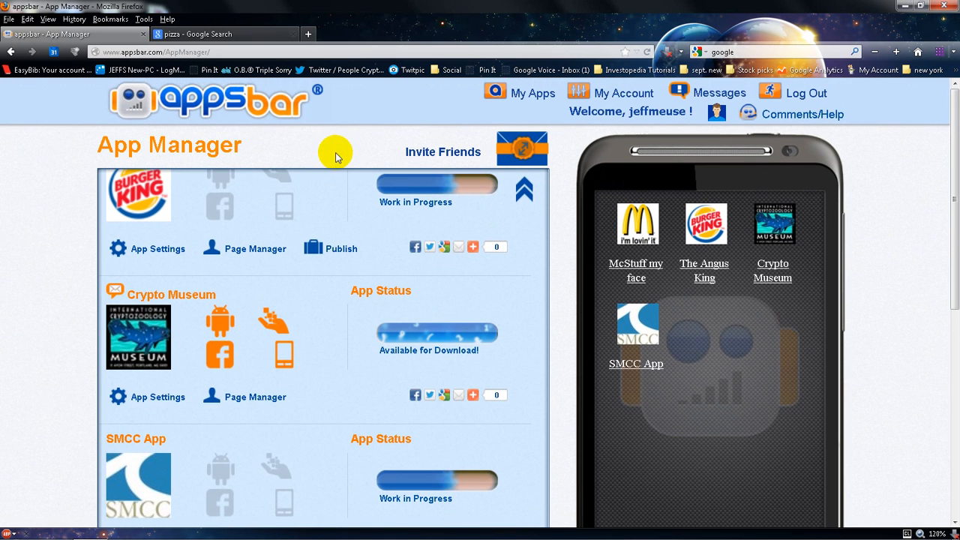
click(526, 192)
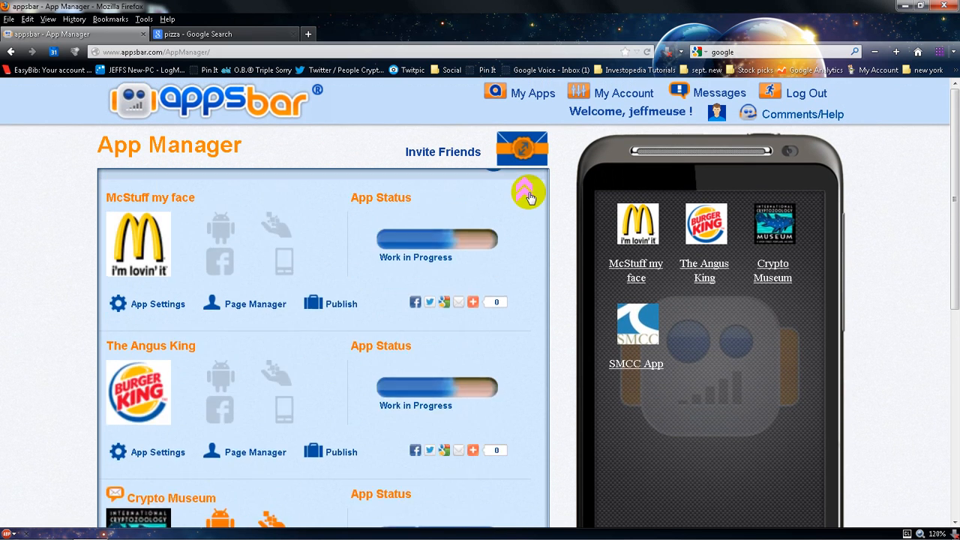
click(282, 197)
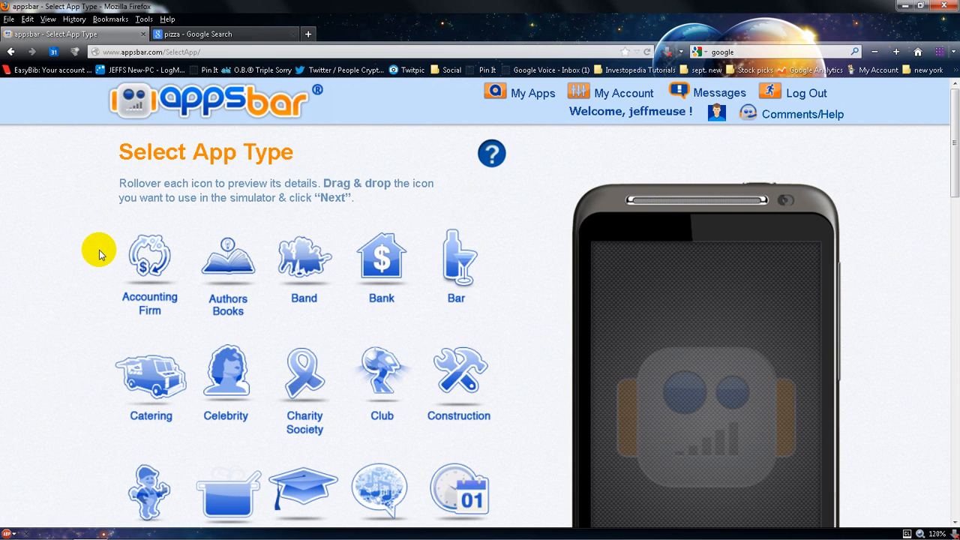
Choose Restaurant as the app type and continue to the app settings
scroll(101, 253, down, 4)
scroll(100, 253, down, 6)
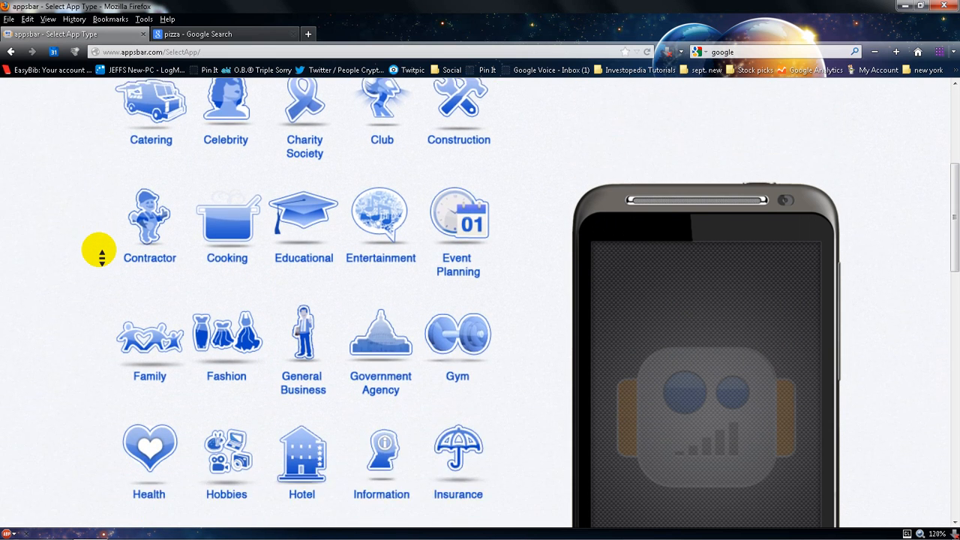
scroll(100, 254, down, 2)
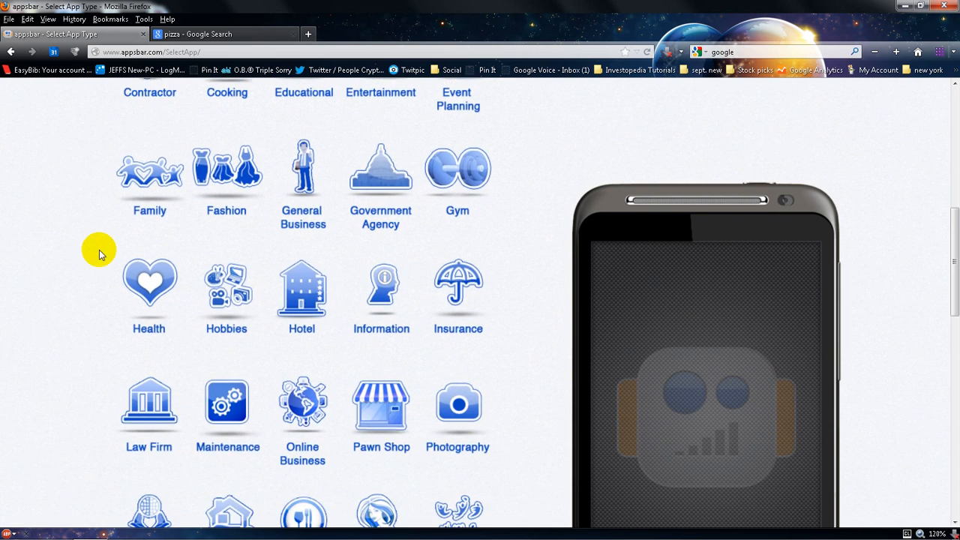
scroll(99, 254, down, 6)
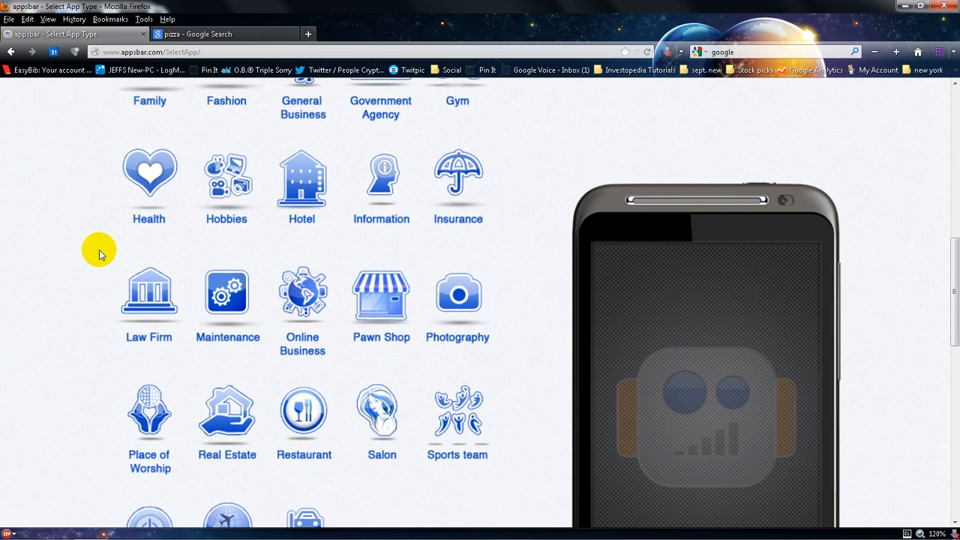
scroll(99, 254, down, 1)
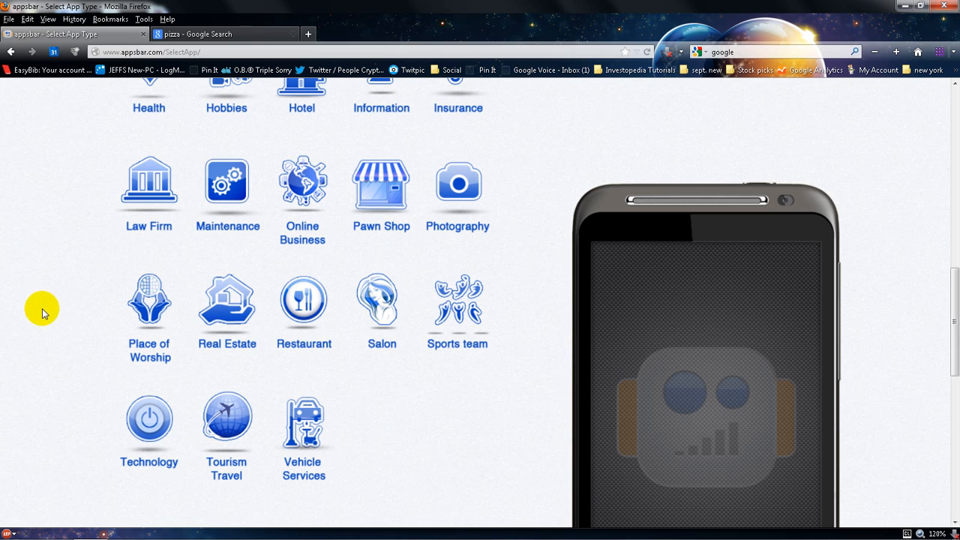
click(302, 298)
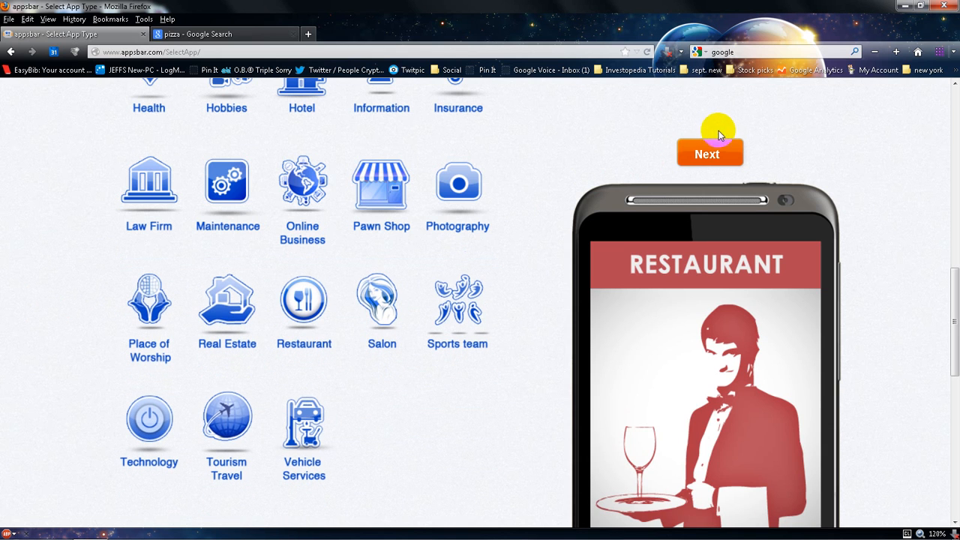
click(711, 153)
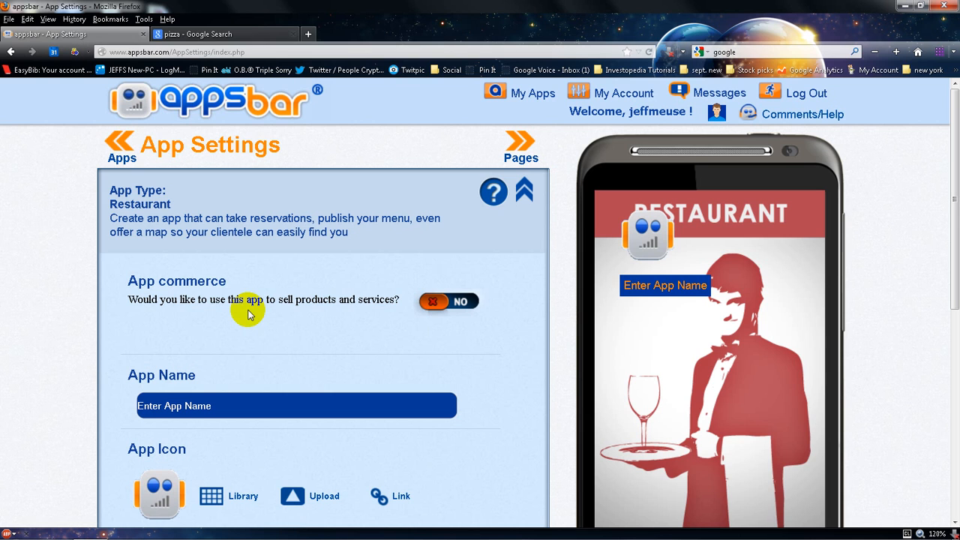
Replace the placeholder app name with Pizza time
click(216, 405)
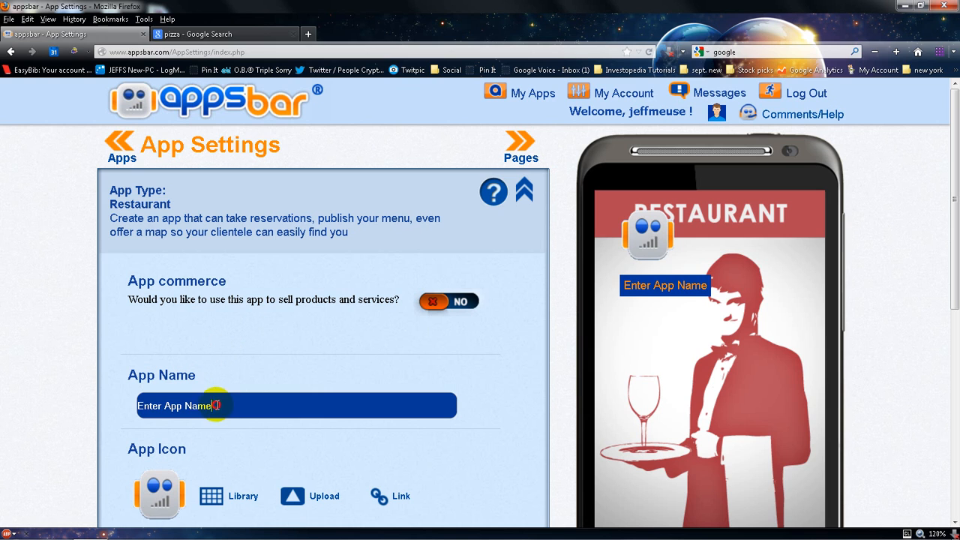
drag(217, 405, 95, 413)
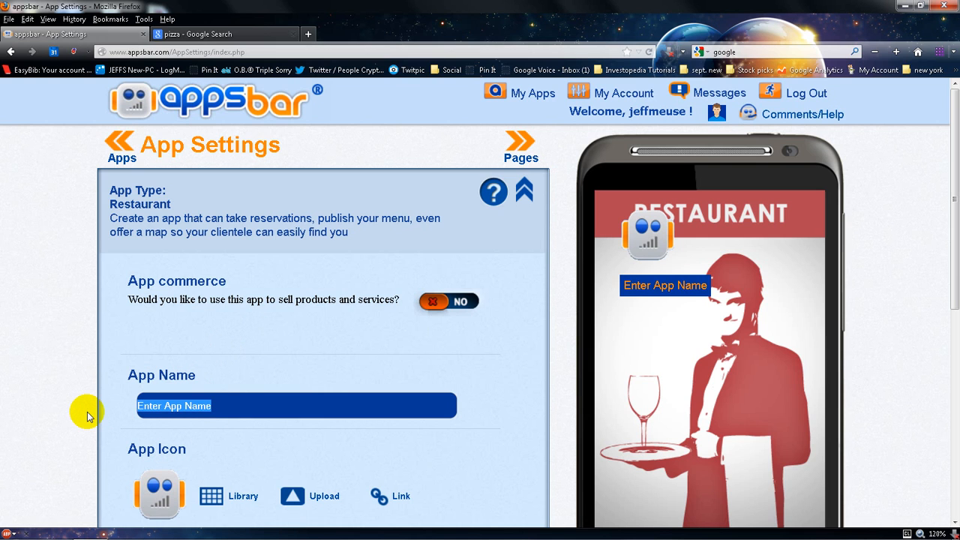
text(Pl)
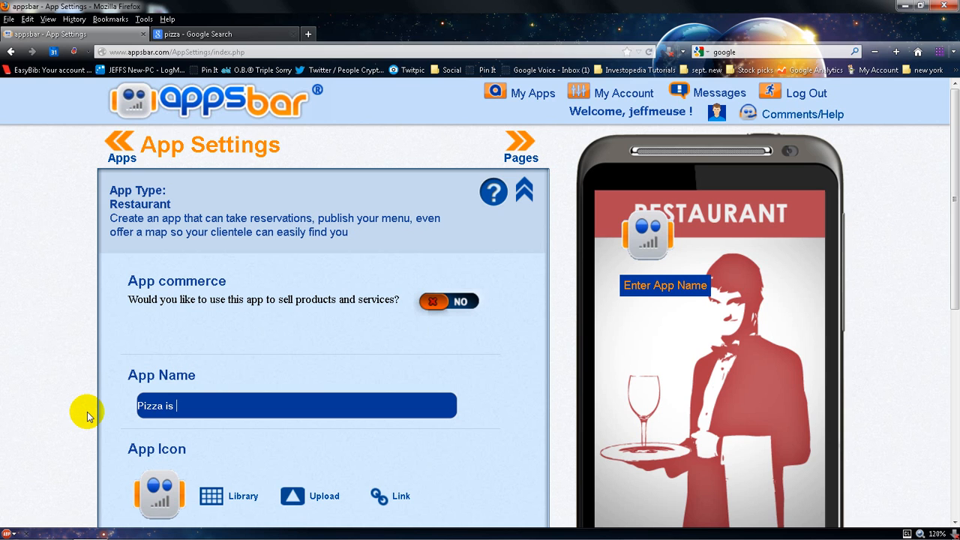
text(the)
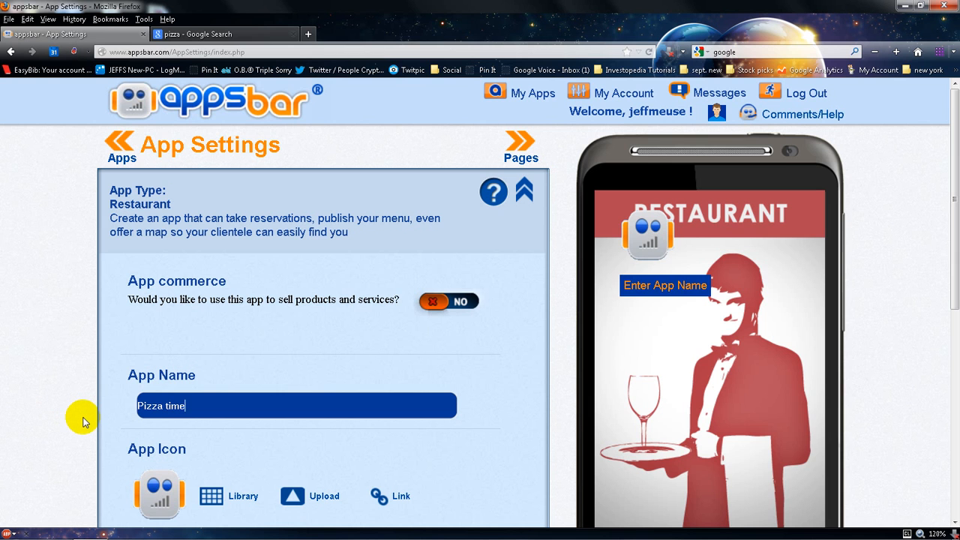
Set the app icon to the pizza image from the icon library's Restaurant category
scroll(82, 420, down, 3)
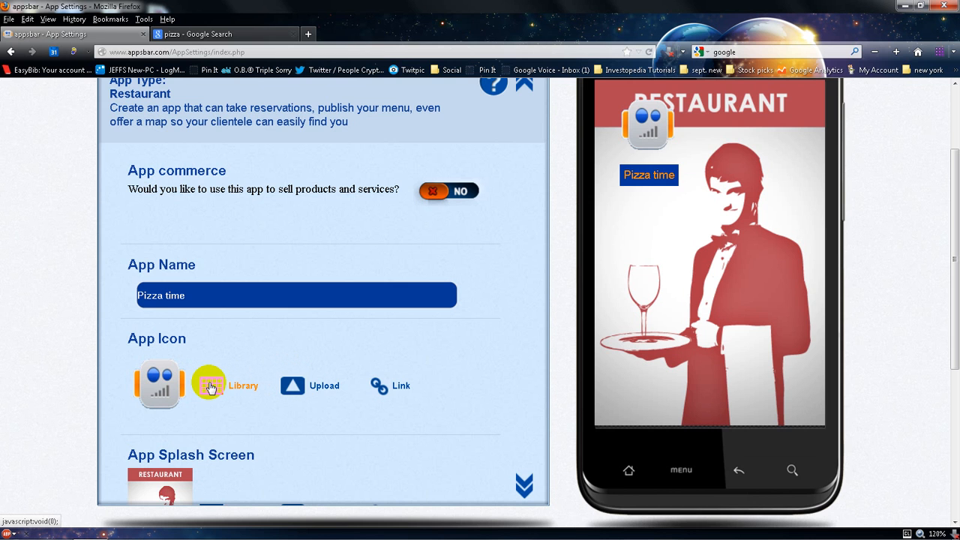
click(210, 386)
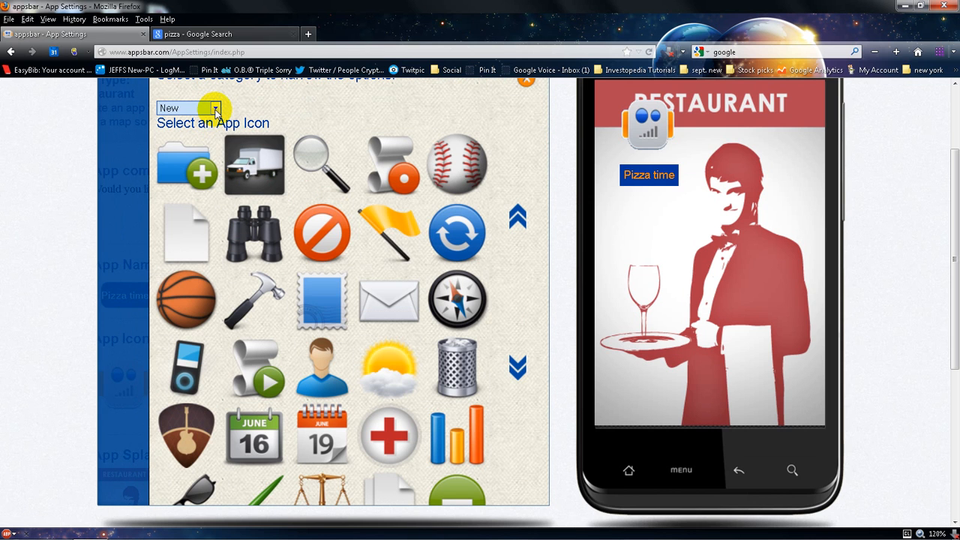
click(215, 109)
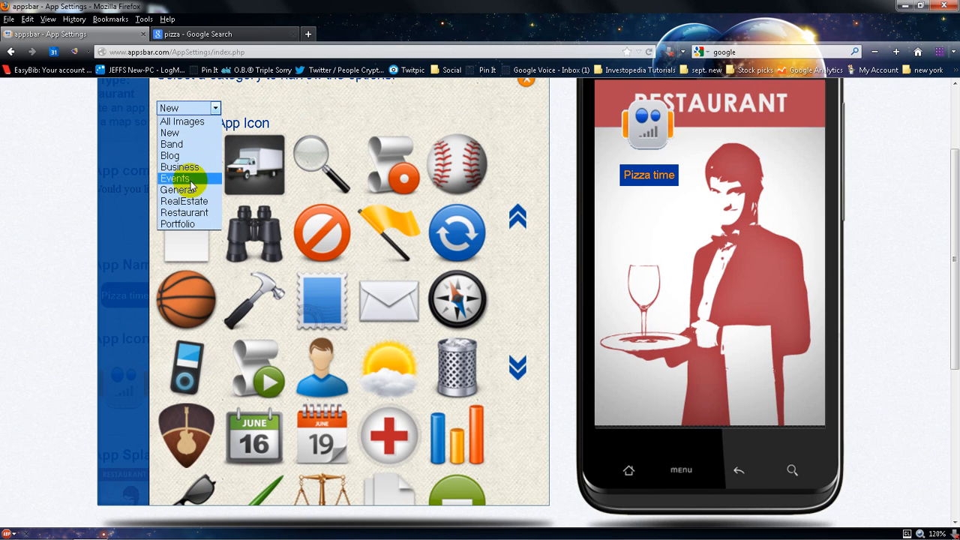
click(191, 213)
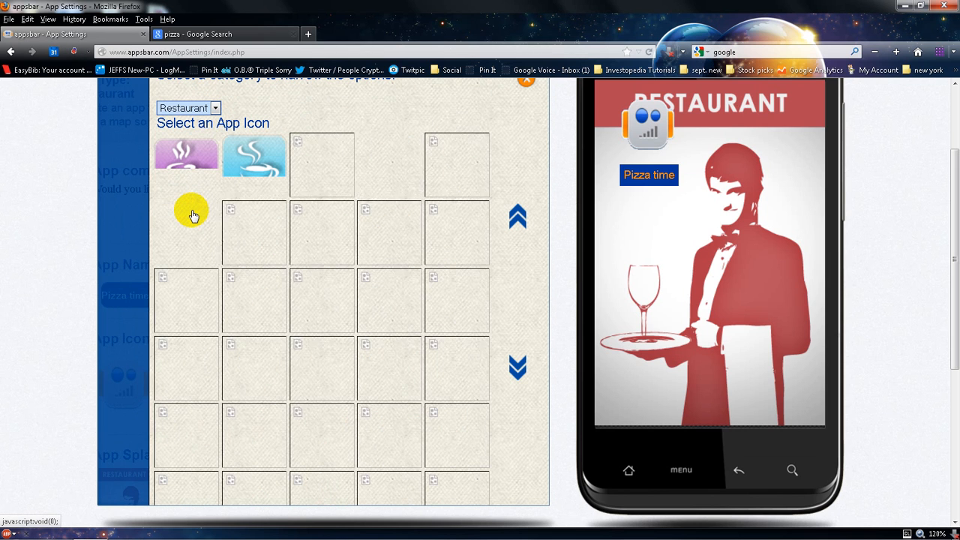
scroll(283, 233, down, 1)
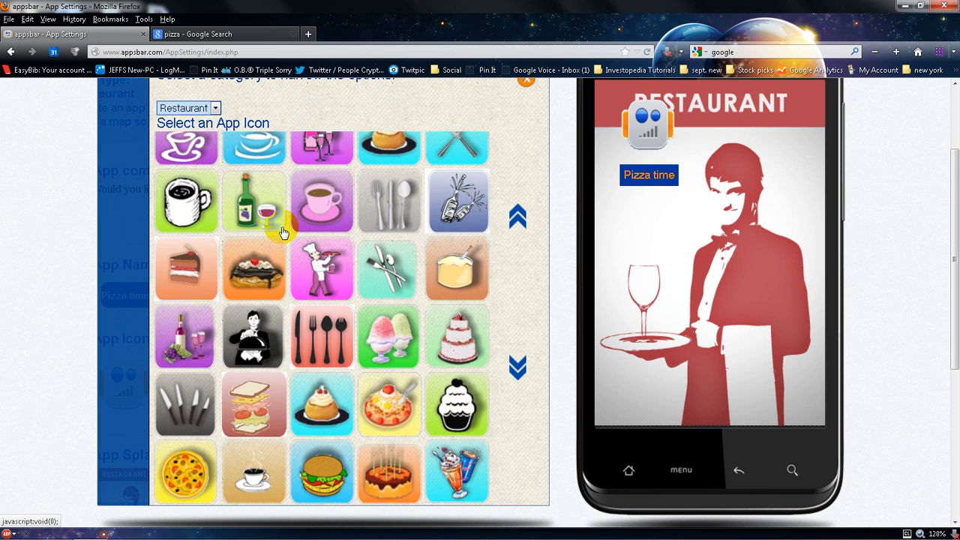
click(189, 461)
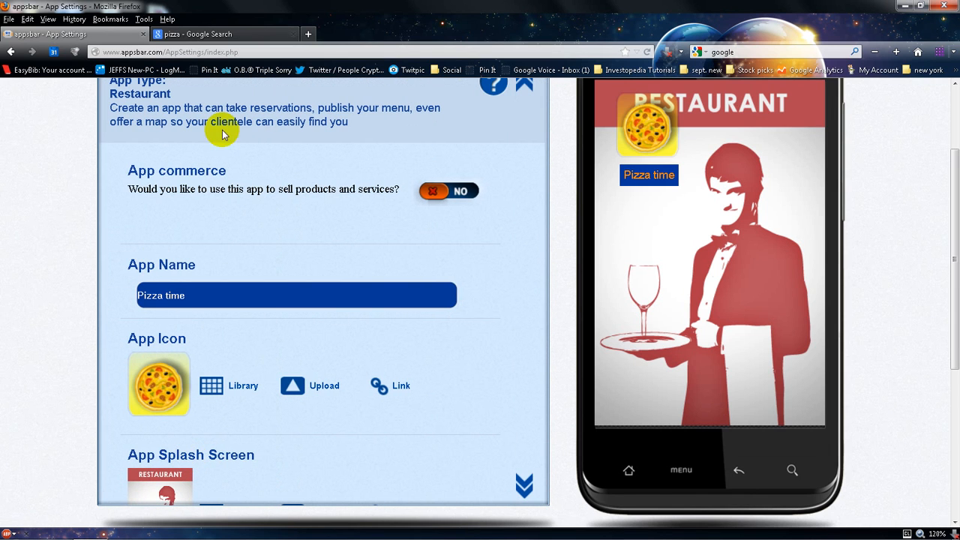
Switch to the Google Search tab and filter pizza image results to Large size
click(201, 36)
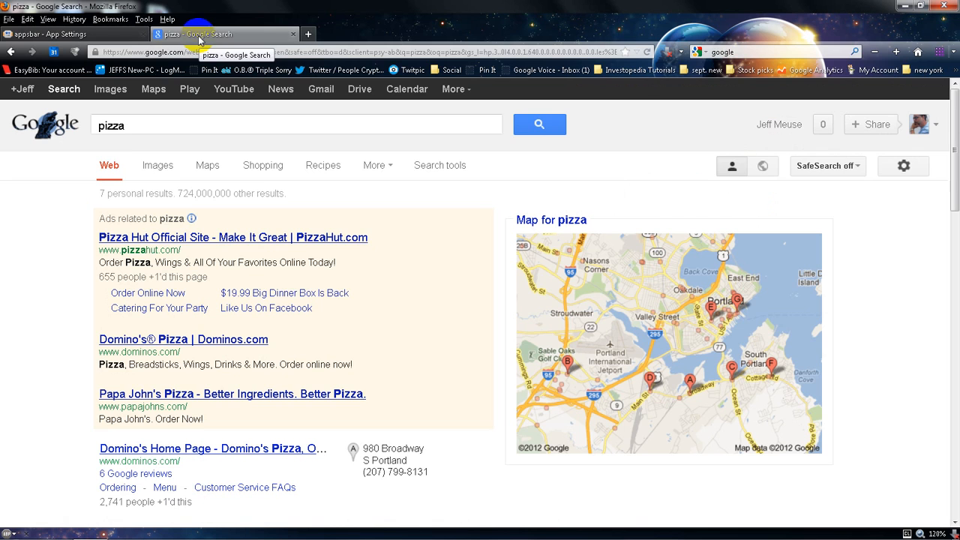
click(113, 132)
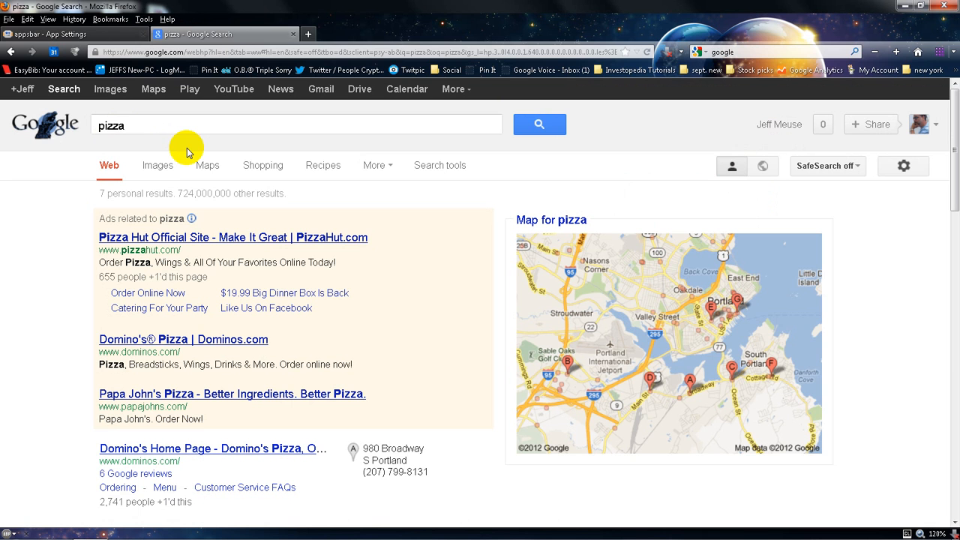
click(158, 167)
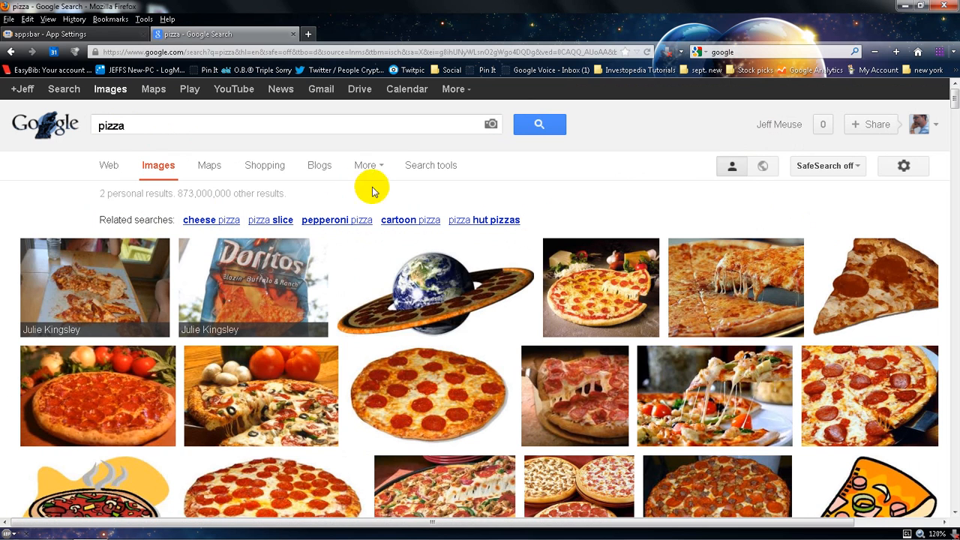
click(434, 171)
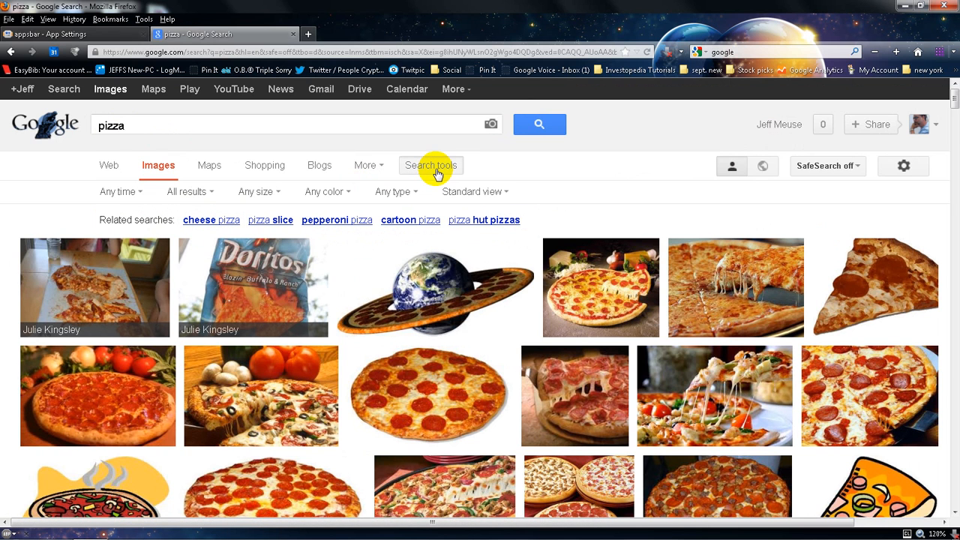
click(272, 191)
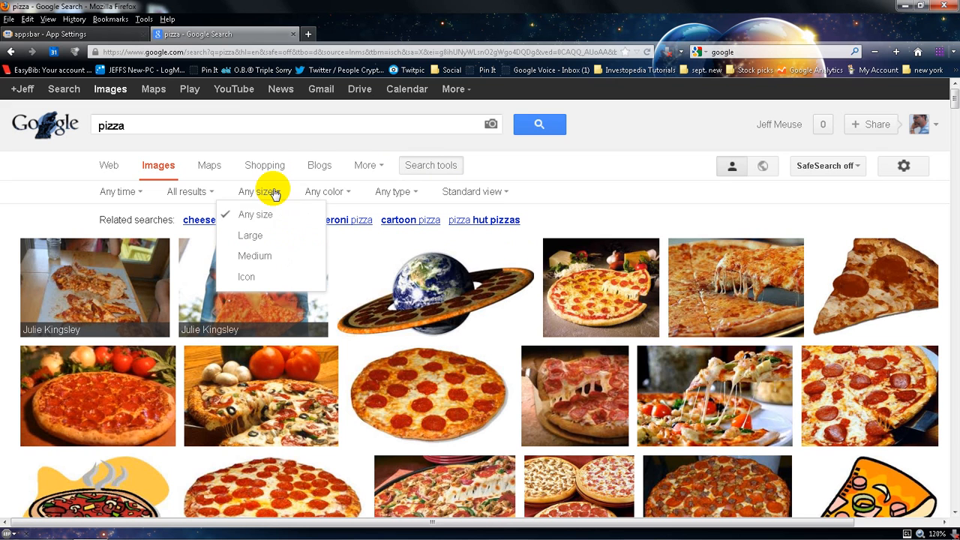
click(249, 237)
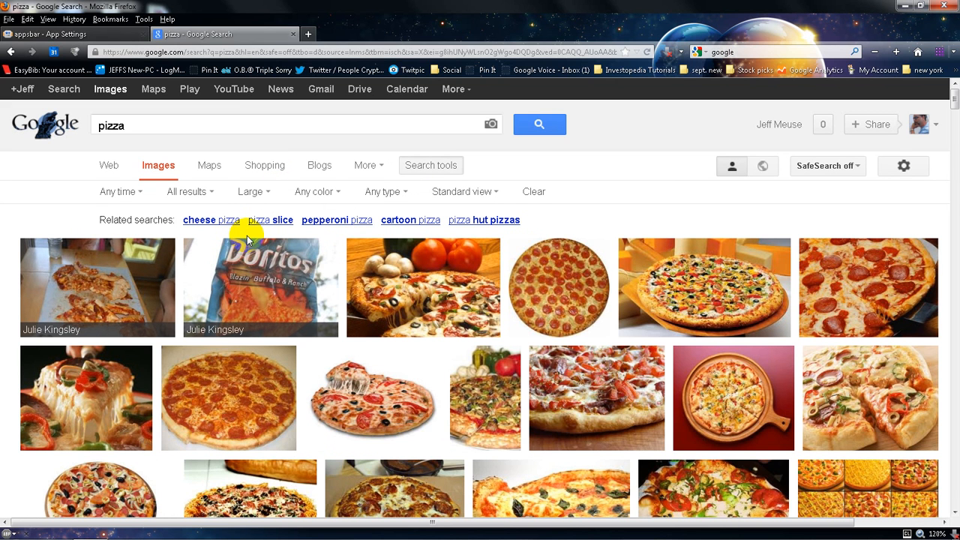
Open the full-size version of the round pepperoni pizza image pizza5.jpg
mouse_move(543, 283)
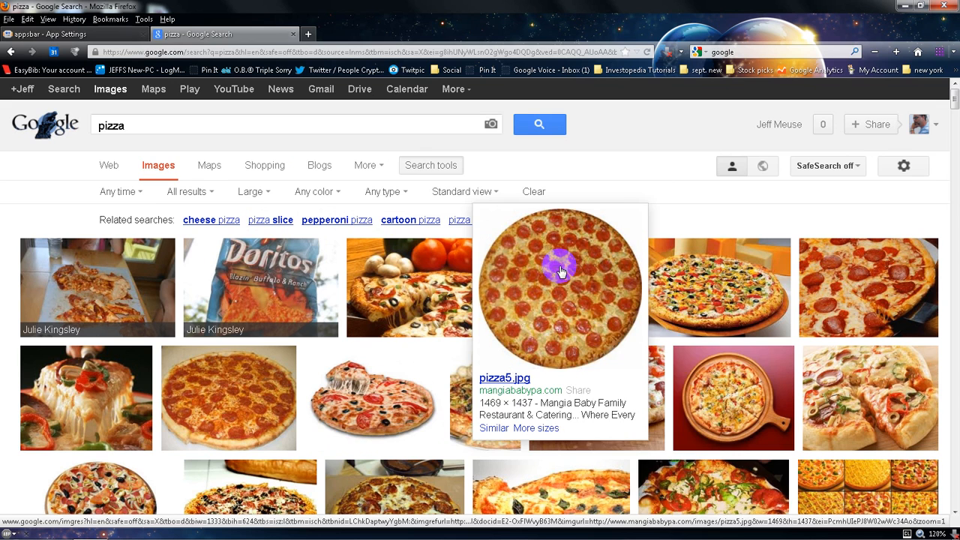
right_click(561, 272)
click(576, 275)
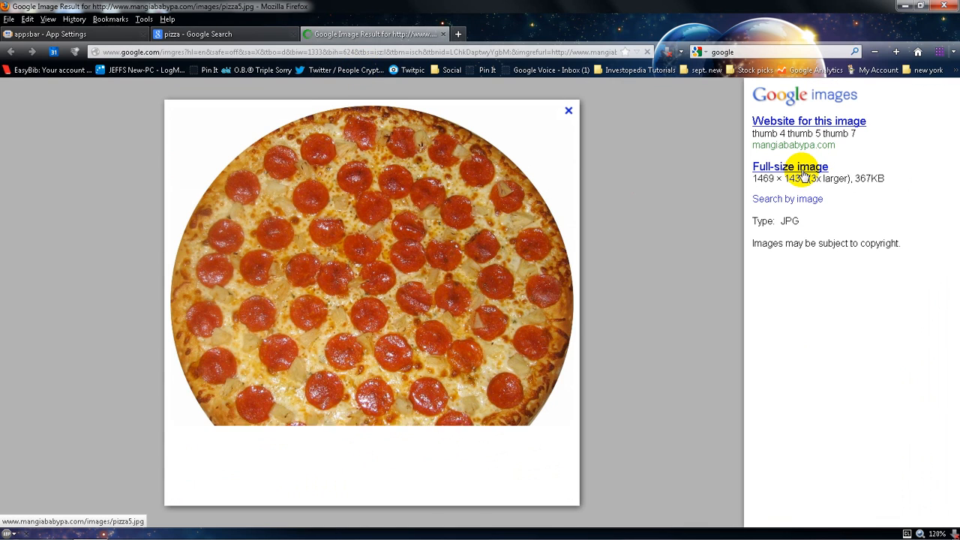
click(802, 168)
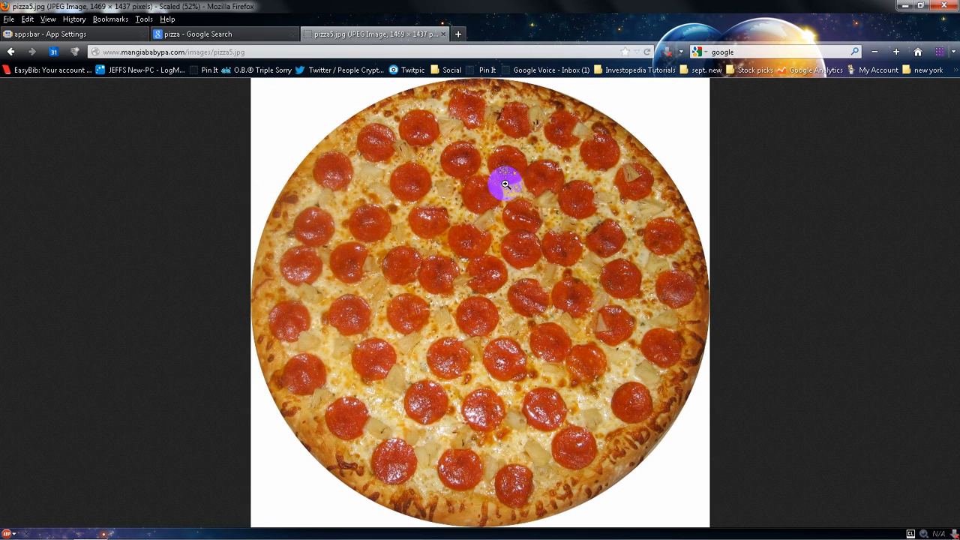
Save the pepperoni pizza image to the Desktop as pizza5 and close the image tab
right_click(505, 184)
click(521, 224)
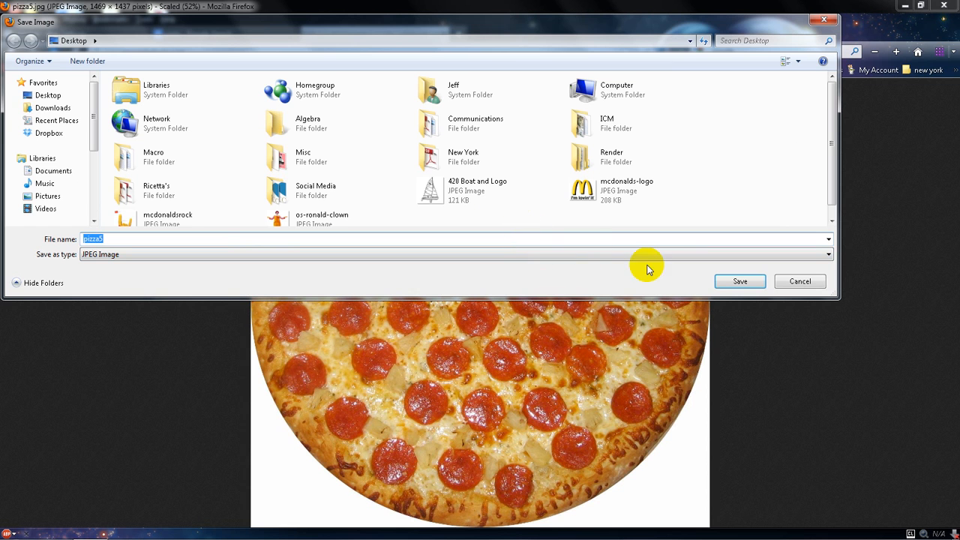
click(730, 281)
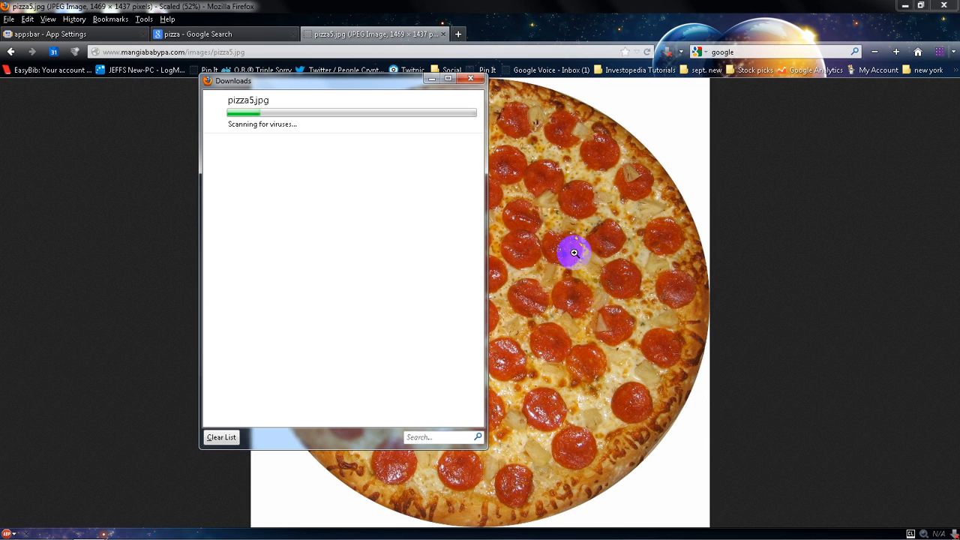
click(469, 80)
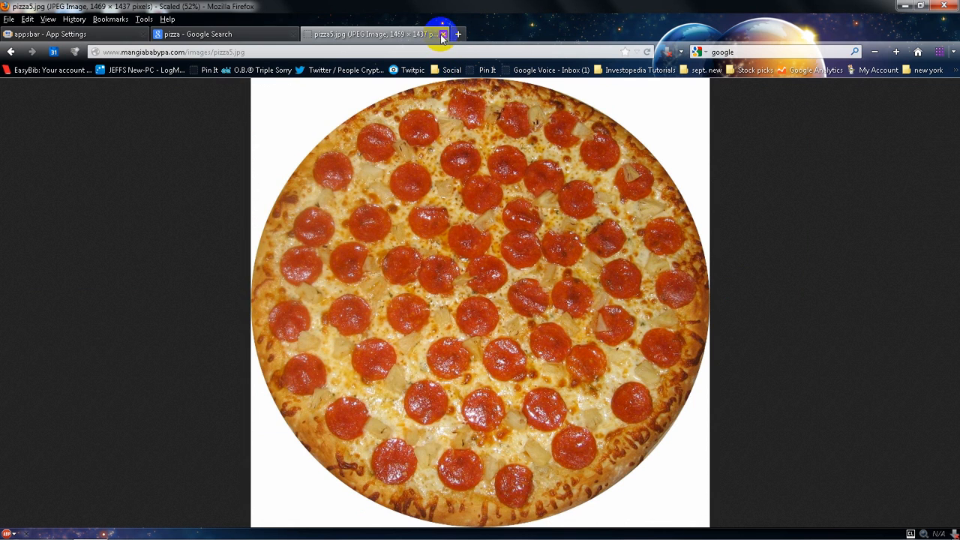
click(442, 35)
Upload the saved pizza5 image from the Desktop as the app icon
click(107, 31)
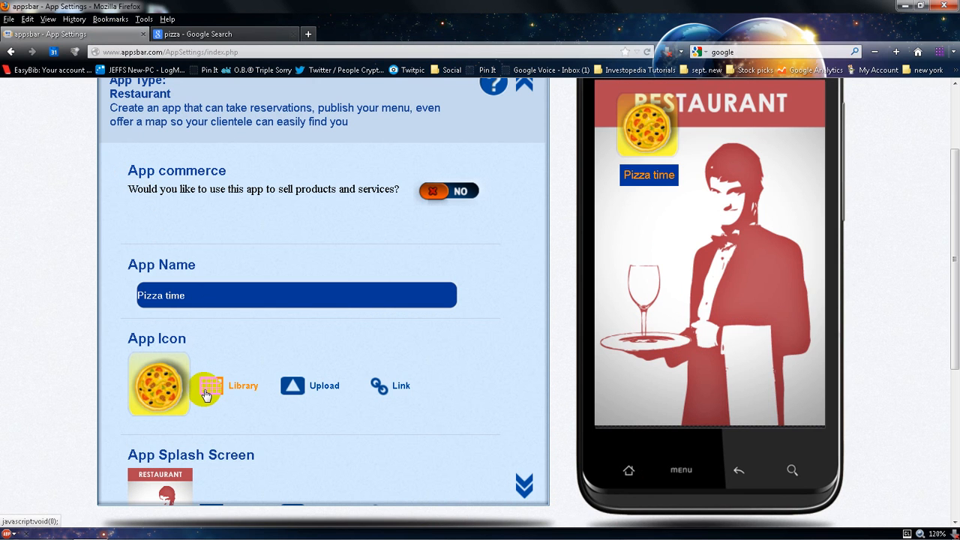
click(298, 396)
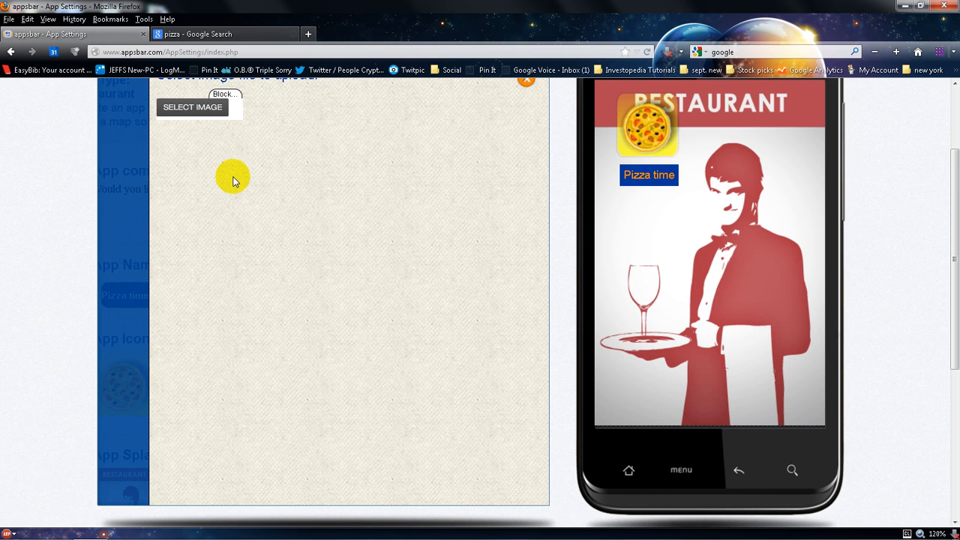
scroll(232, 180, up, 3)
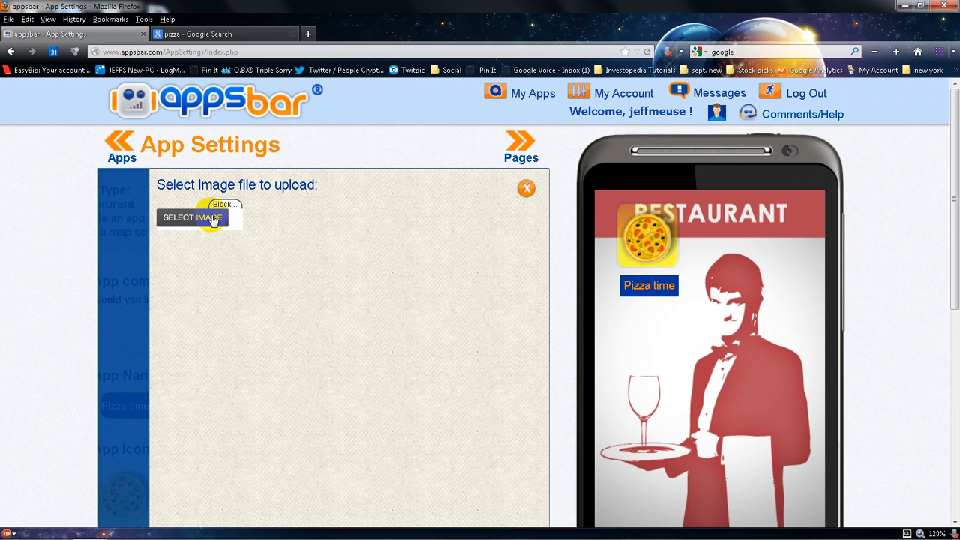
click(212, 217)
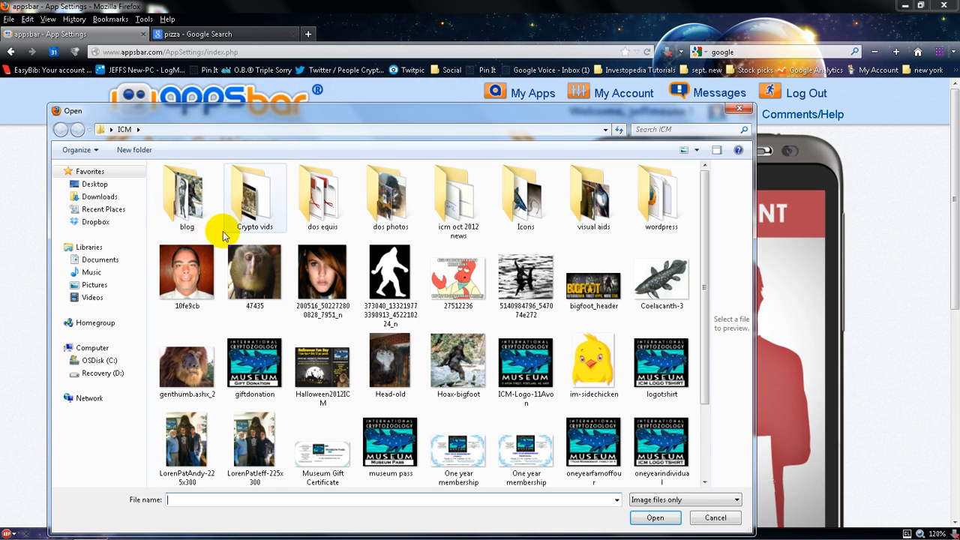
click(100, 185)
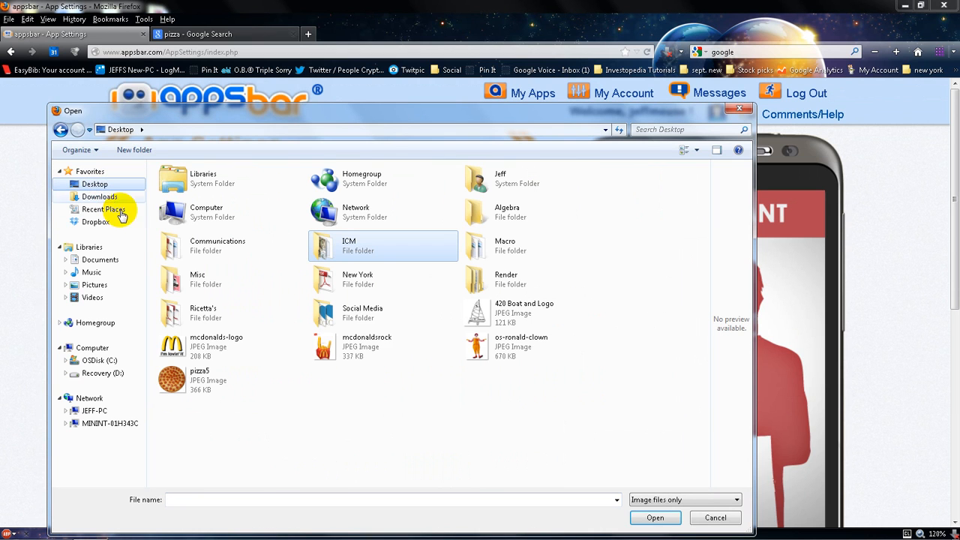
click(204, 377)
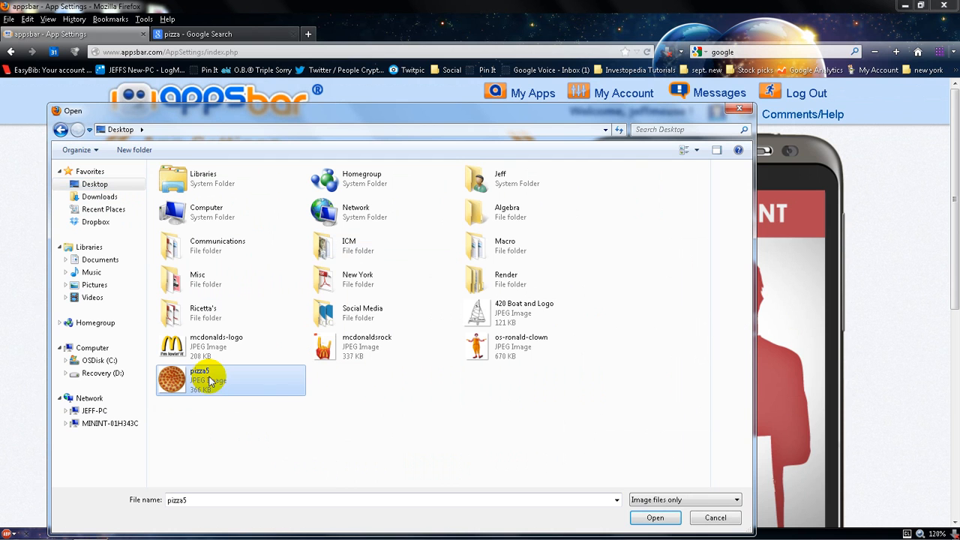
click(663, 518)
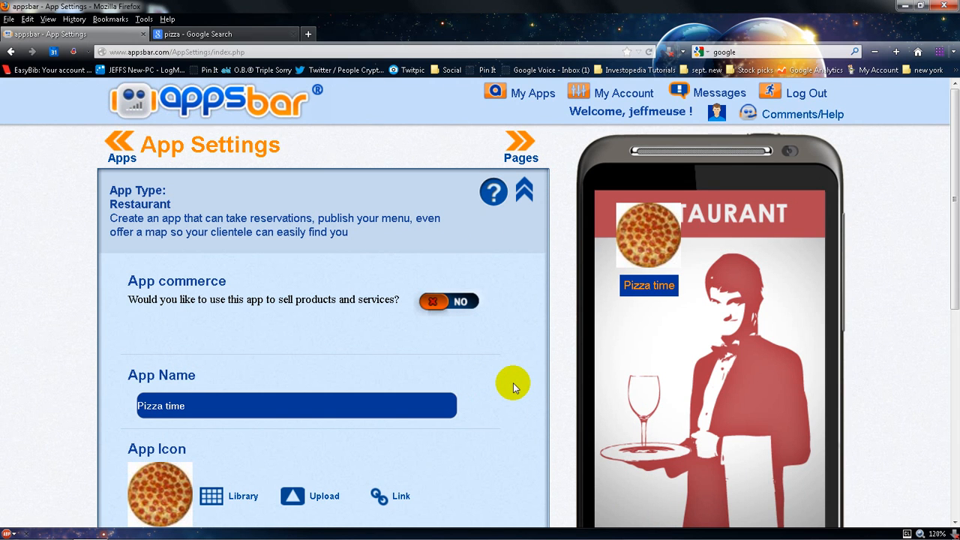
Change the app theme to the green textured theme and accept it
scroll(513, 382, down, 3)
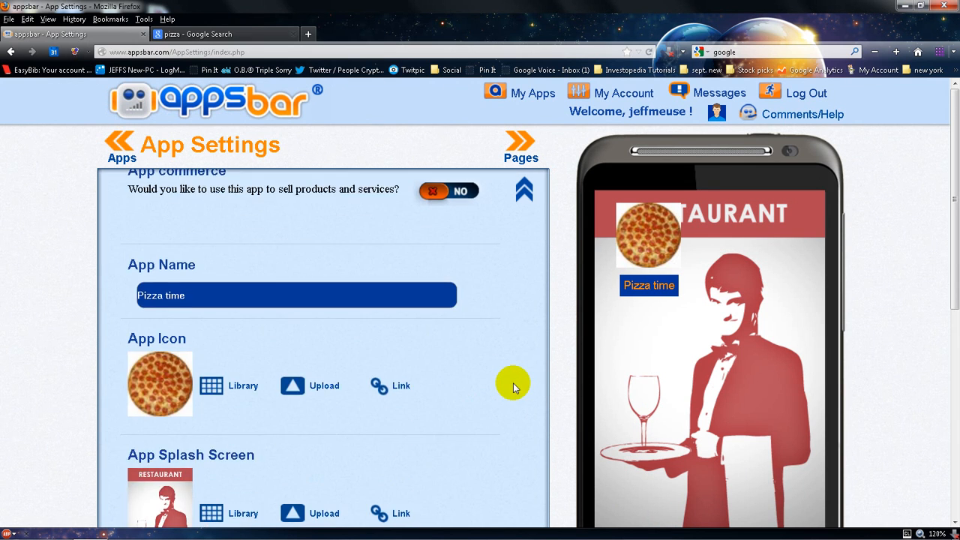
scroll(513, 382, down, 3)
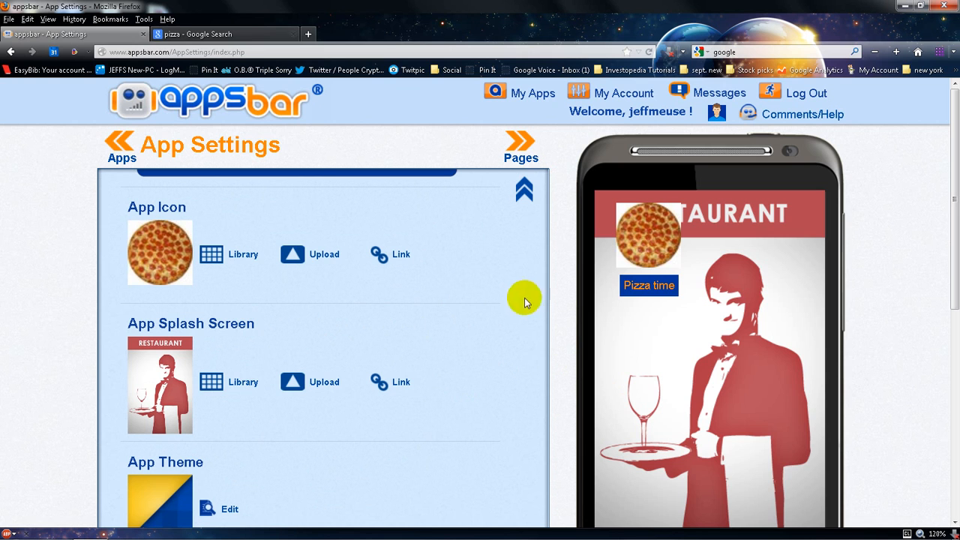
click(633, 246)
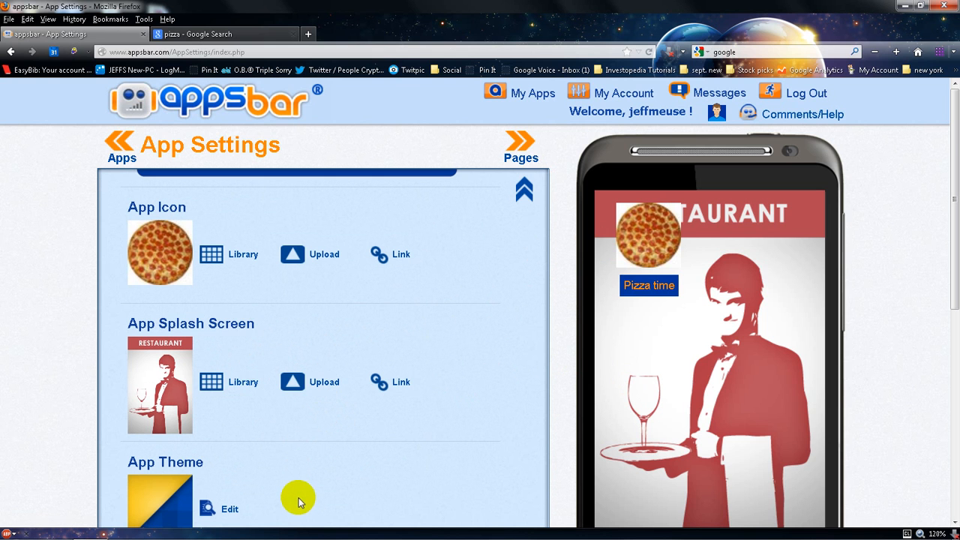
scroll(298, 503, down, 3)
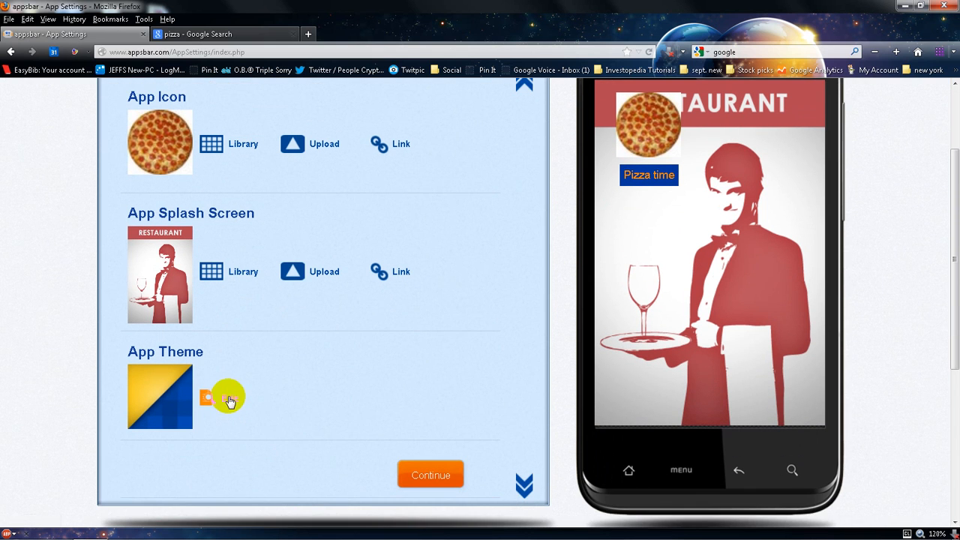
click(230, 400)
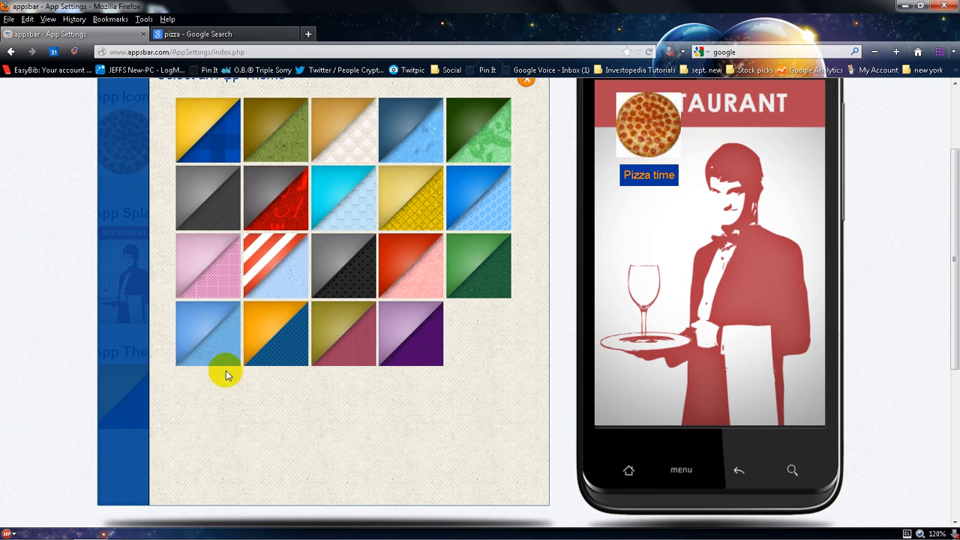
click(292, 202)
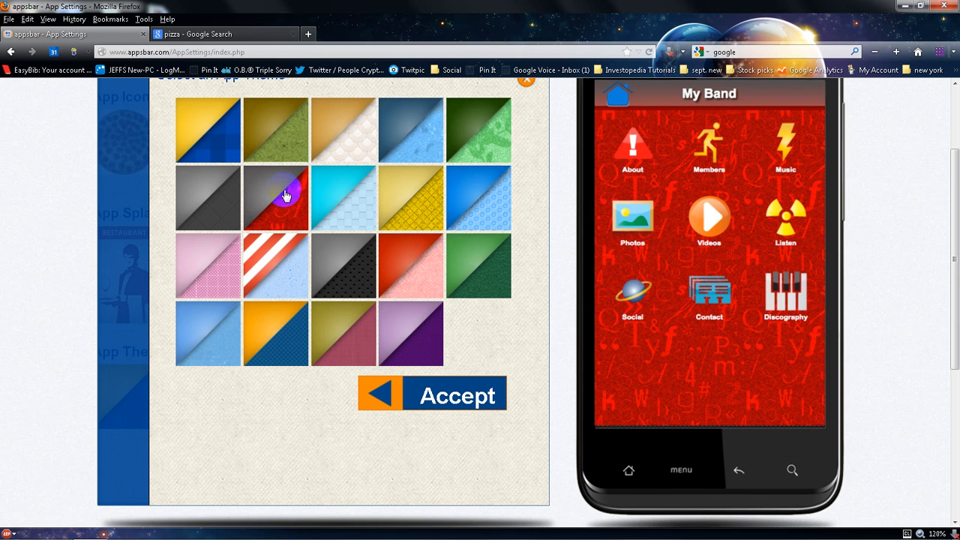
click(322, 277)
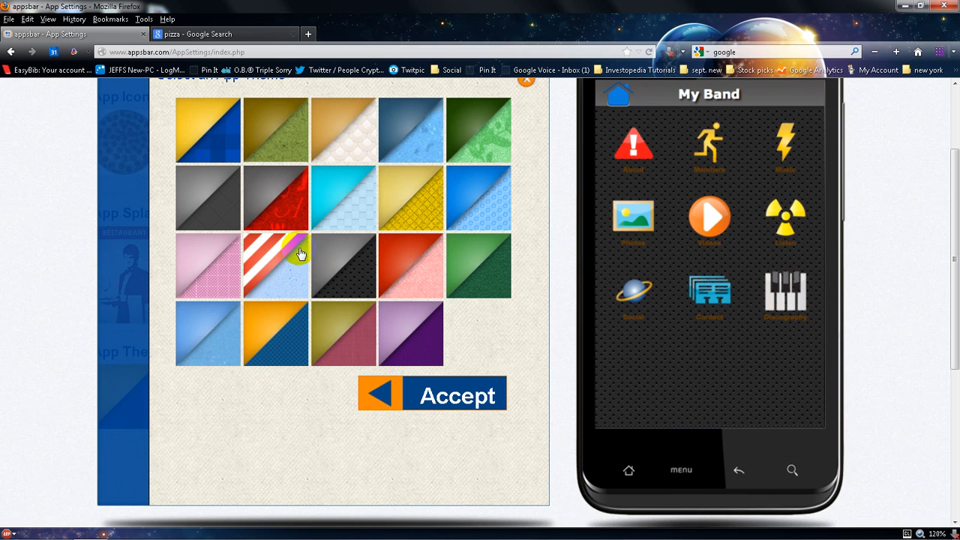
click(292, 145)
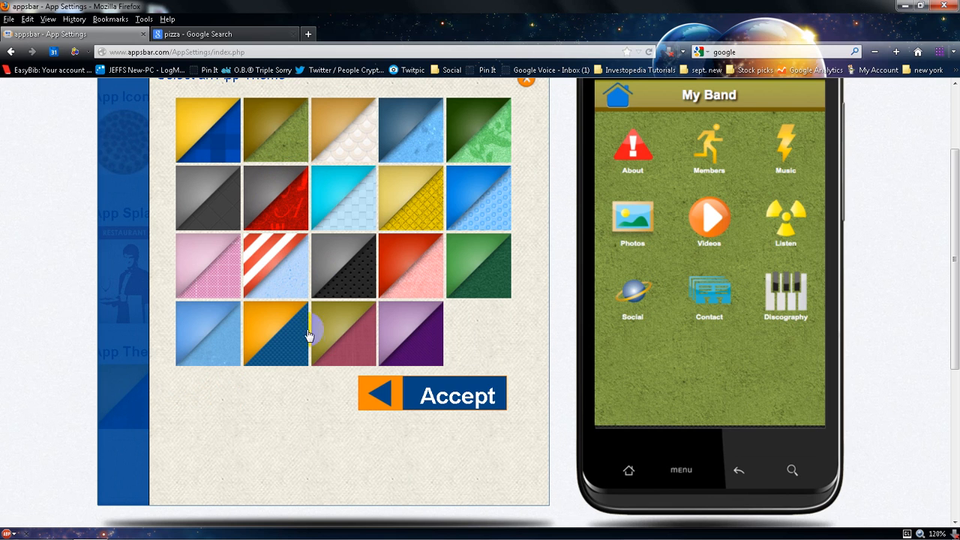
click(427, 403)
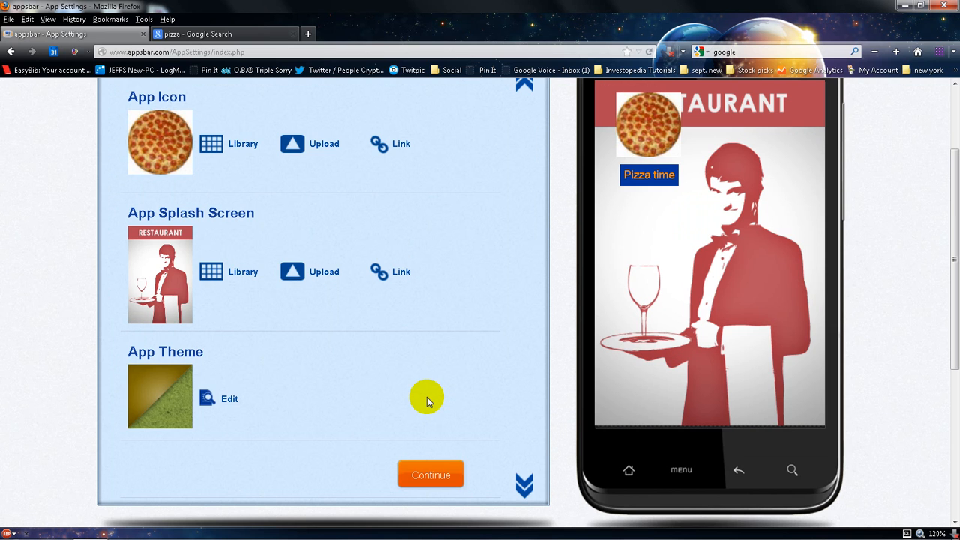
Continue from the app settings to the page manager
scroll(427, 401, up, 4)
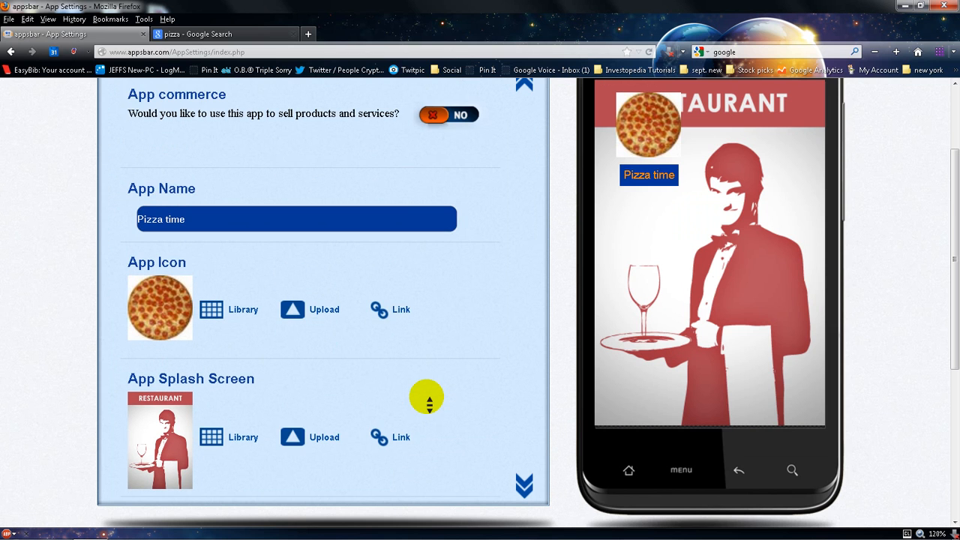
scroll(427, 401, down, 3)
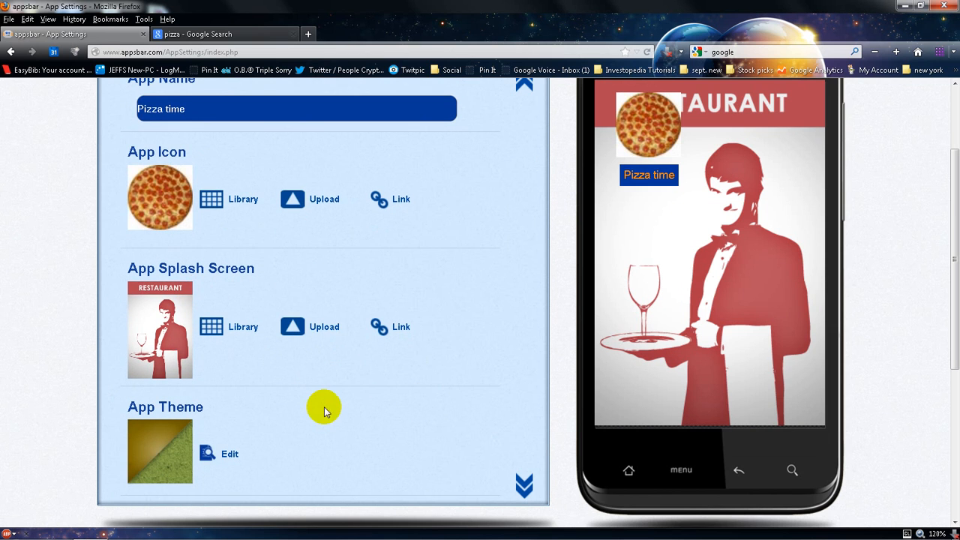
scroll(324, 410, down, 2)
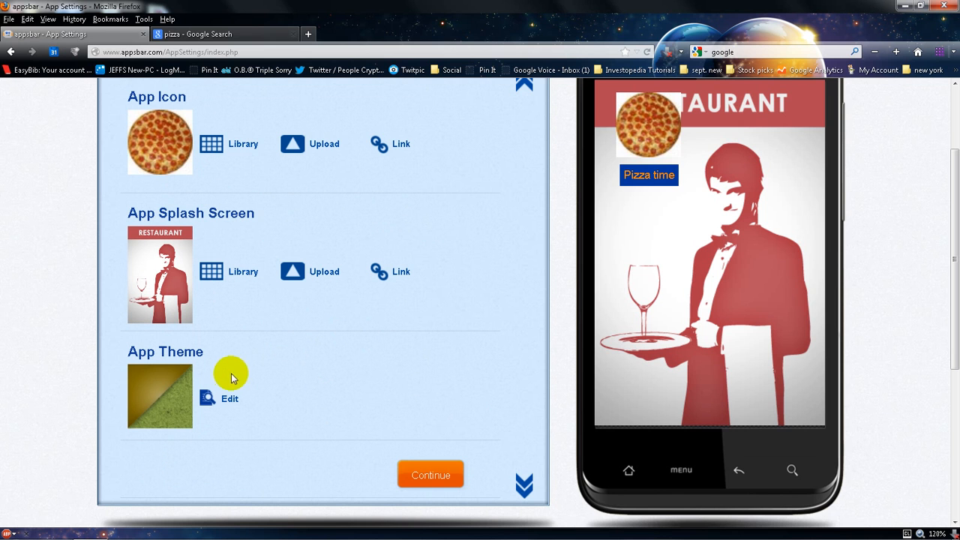
click(412, 476)
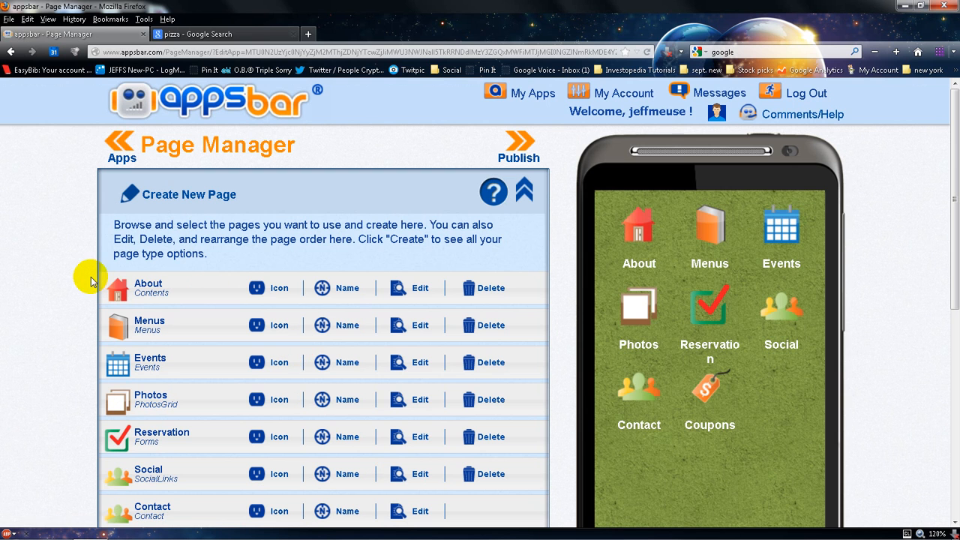
Move the Menus page below Events and delete the Reservation page
scroll(87, 286, down, 3)
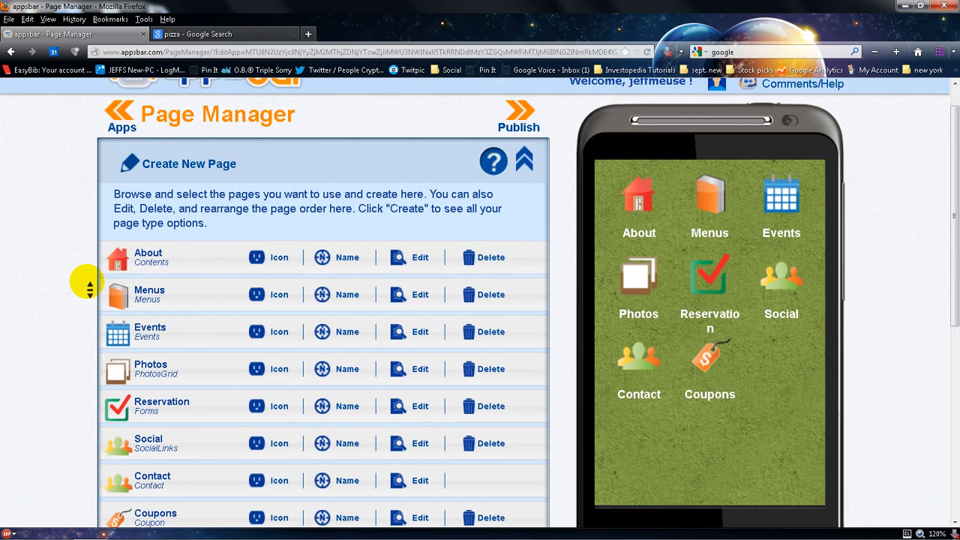
scroll(87, 286, up, 1)
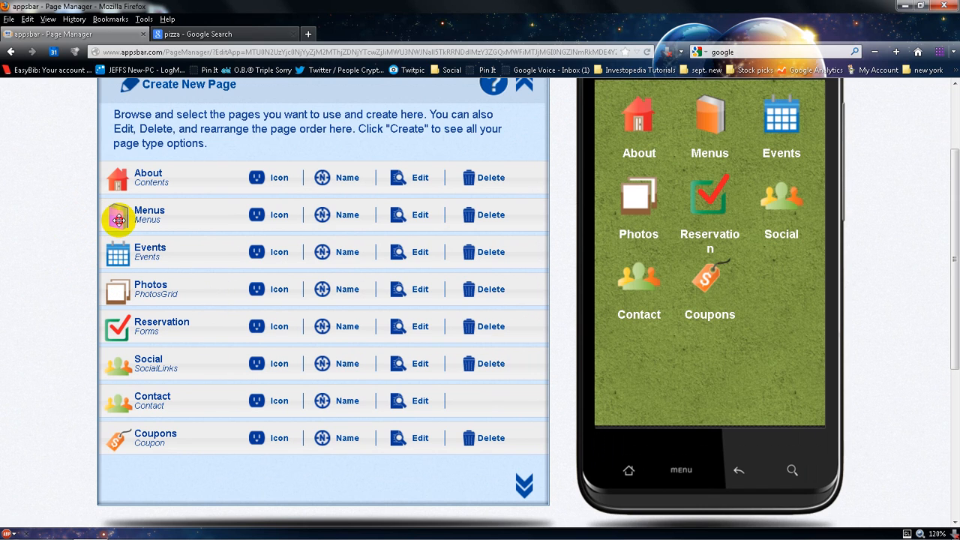
drag(119, 219, 123, 256)
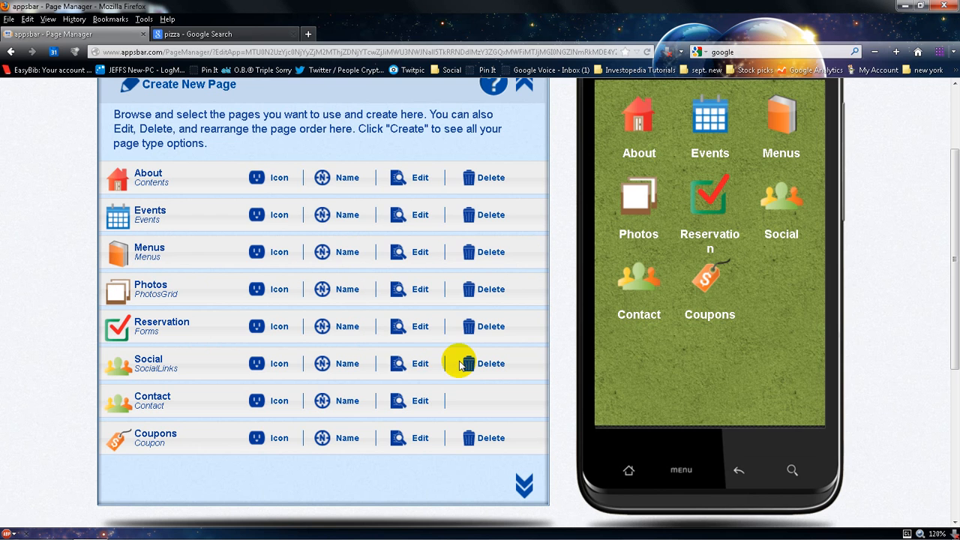
click(497, 332)
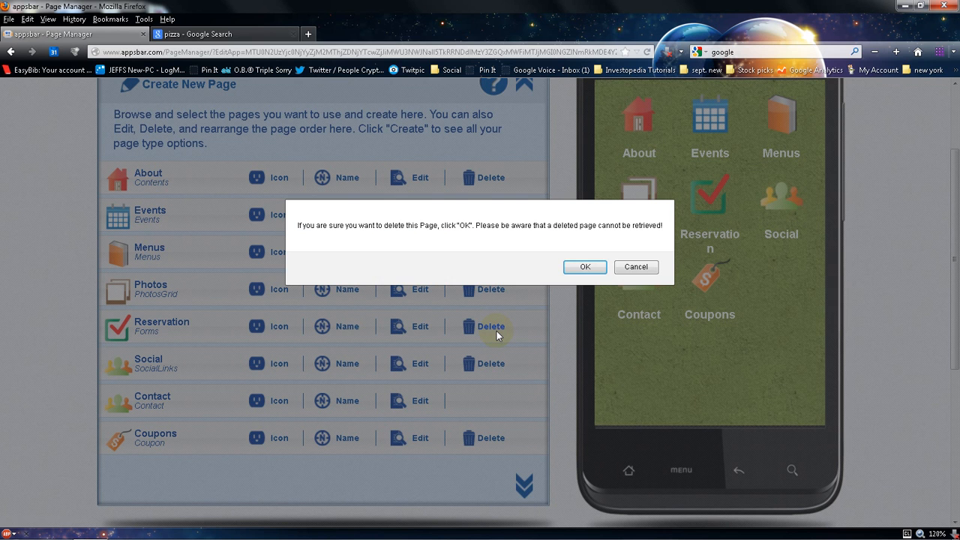
click(589, 267)
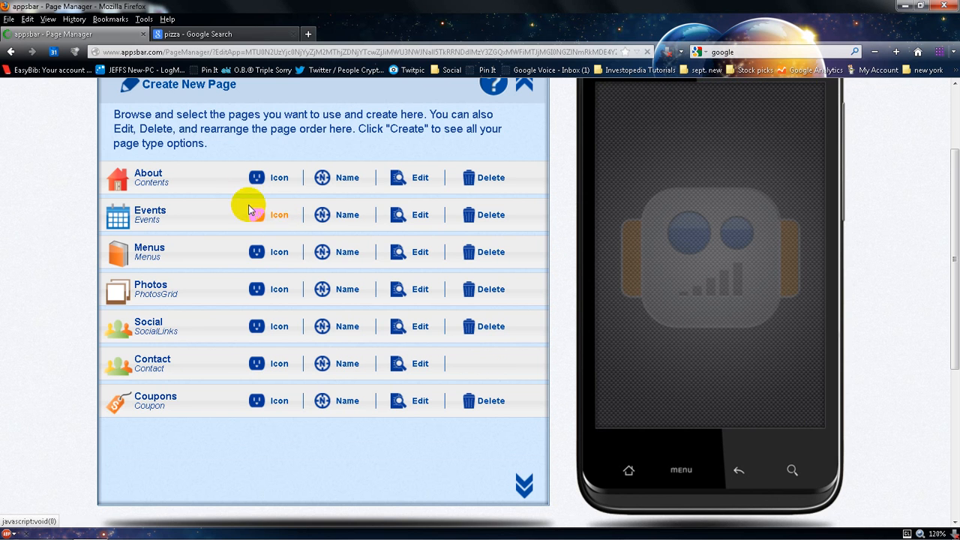
Create a new page using the Video Gallery page type
scroll(180, 187, up, 1)
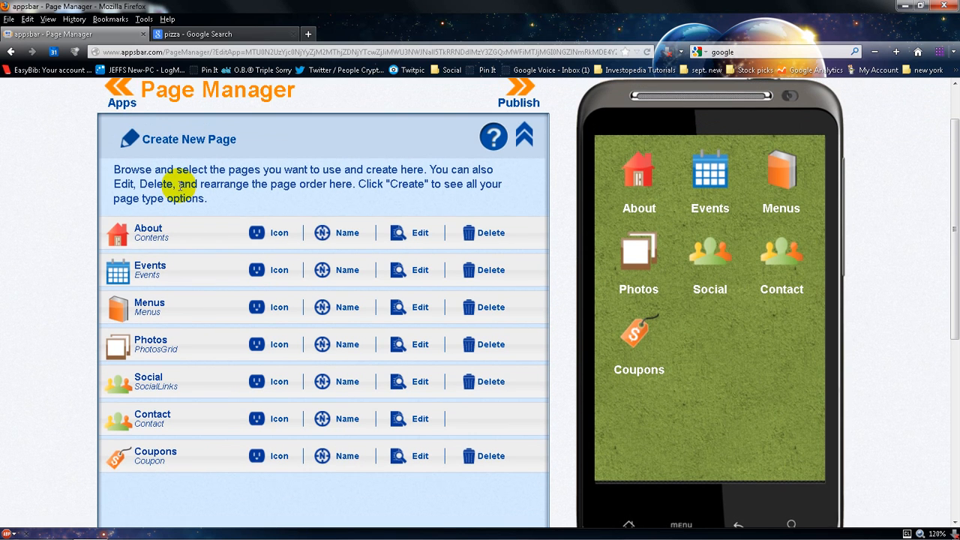
click(163, 142)
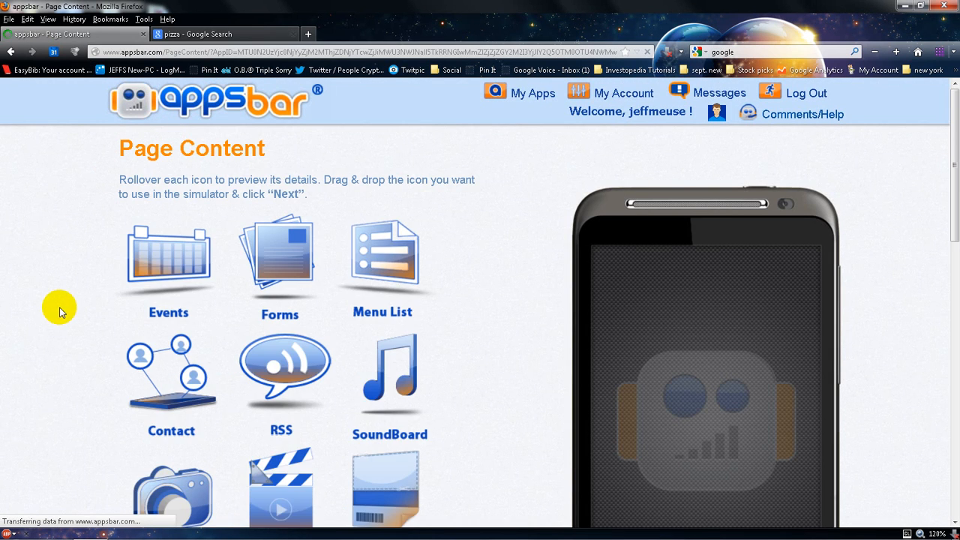
scroll(60, 311, down, 5)
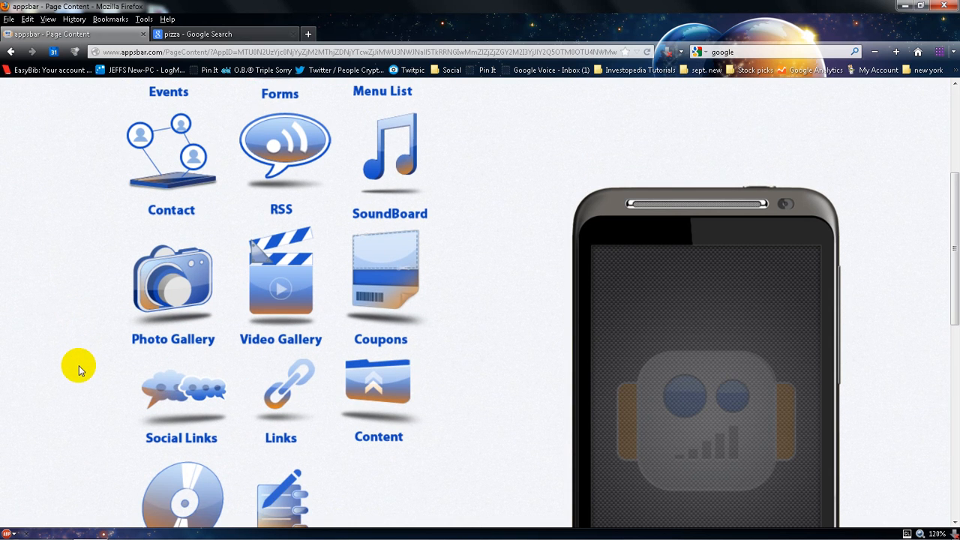
scroll(79, 367, down, 3)
click(283, 199)
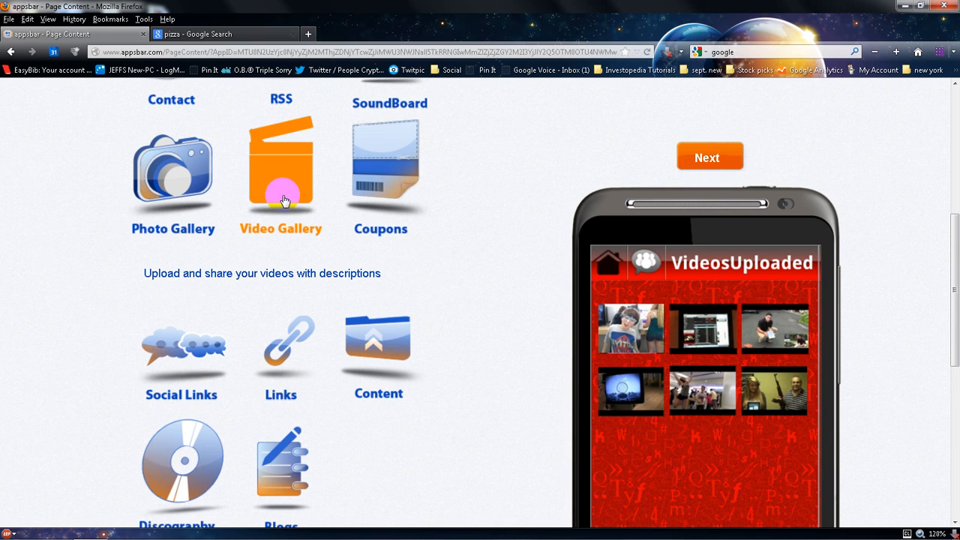
click(709, 159)
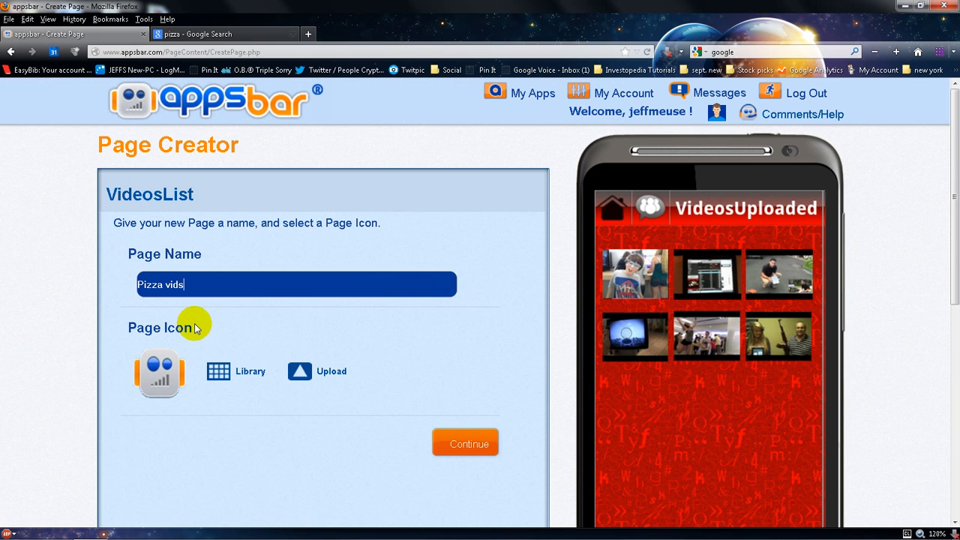
Choose the film strip icon from the icon library for the Pizza vids page and continue
click(215, 383)
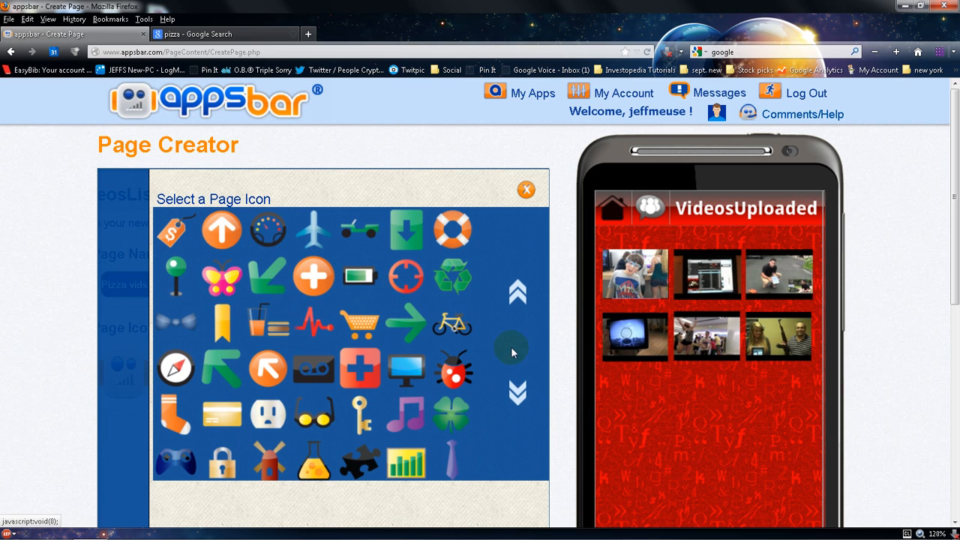
mouse_move(516, 395)
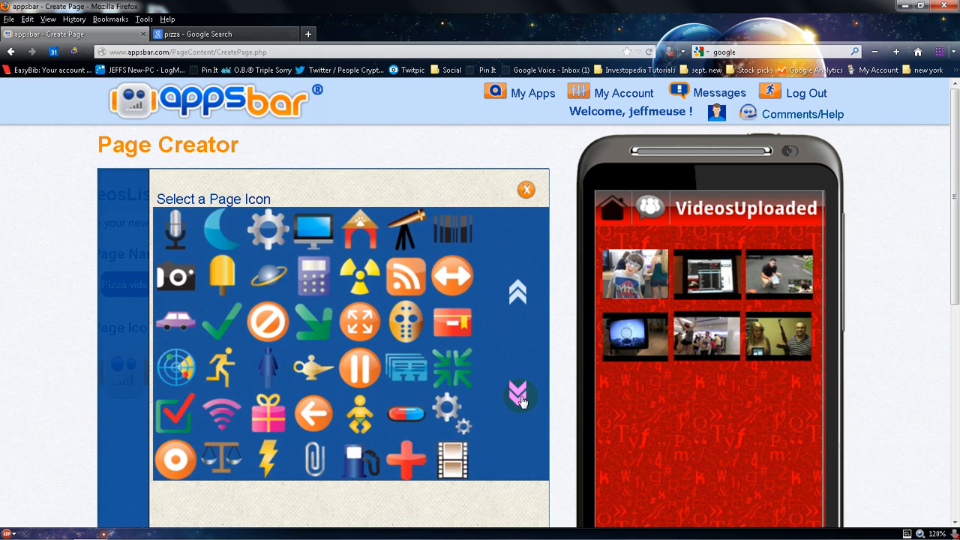
mouse_move(517, 300)
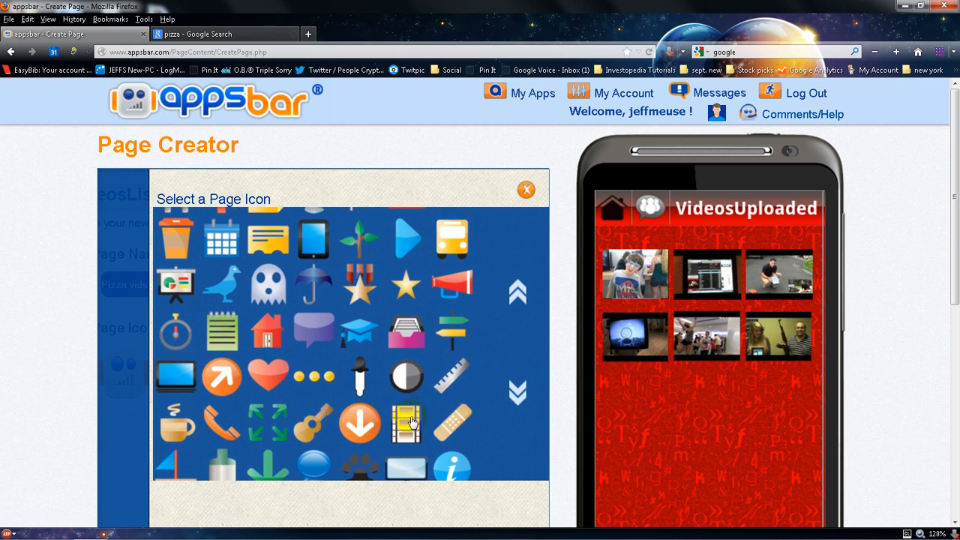
click(410, 421)
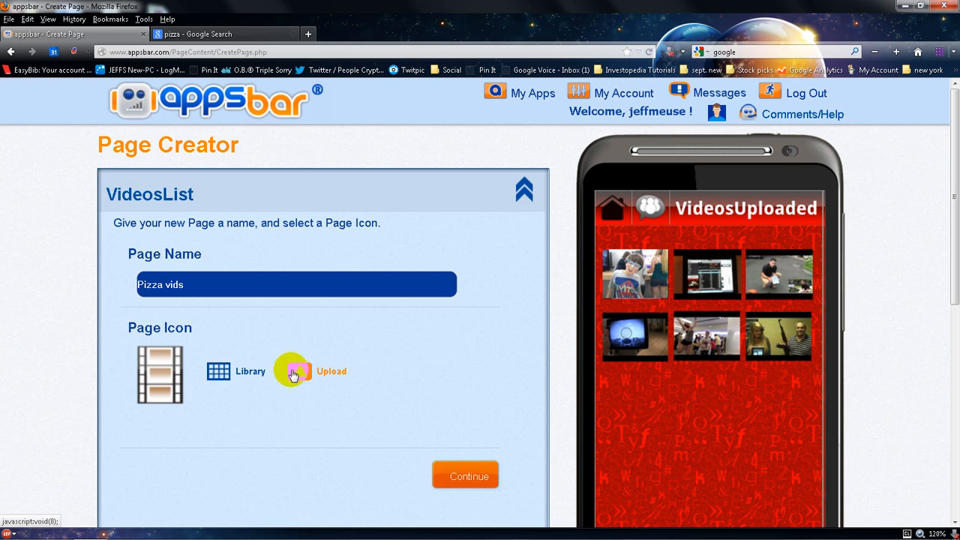
click(445, 472)
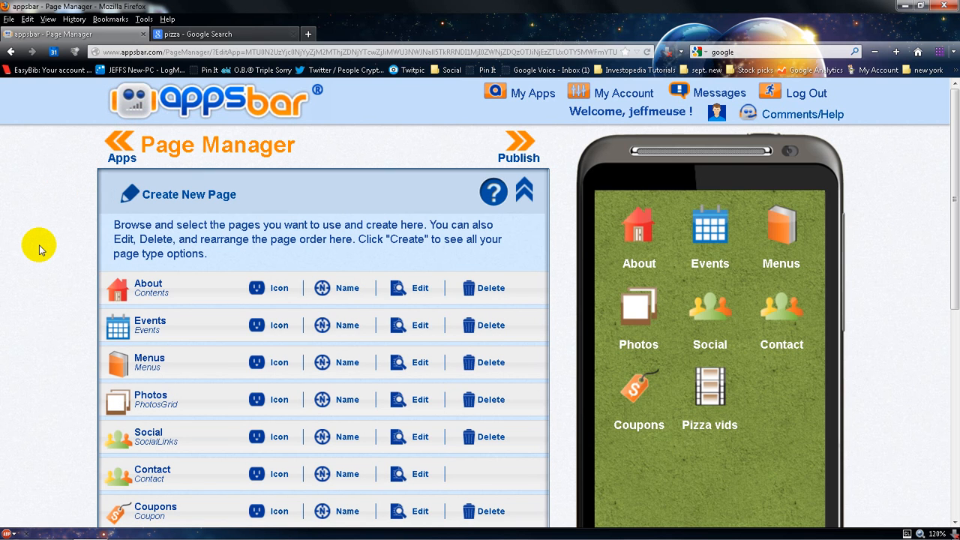
Replace the About page's icon with the uploaded image 420 Boat and Logo
scroll(39, 249, down, 3)
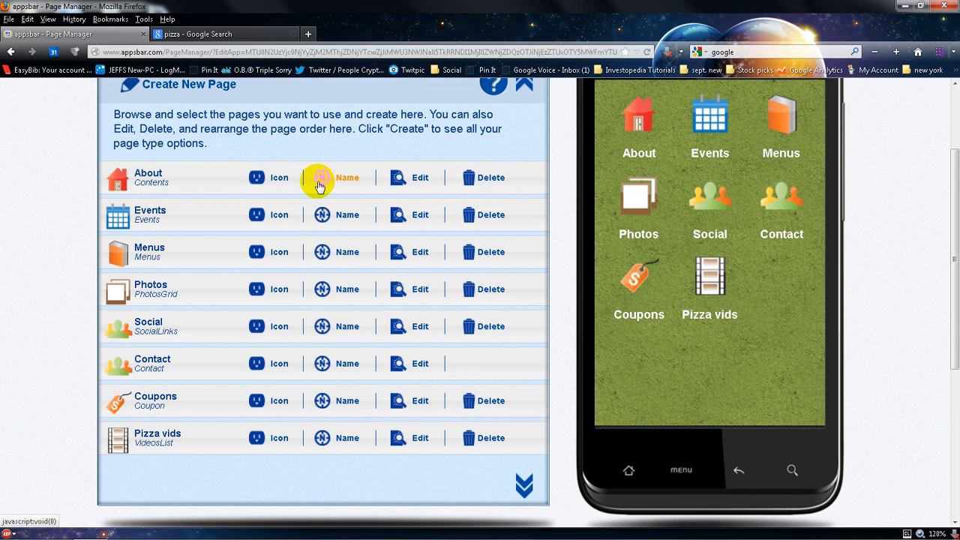
click(276, 180)
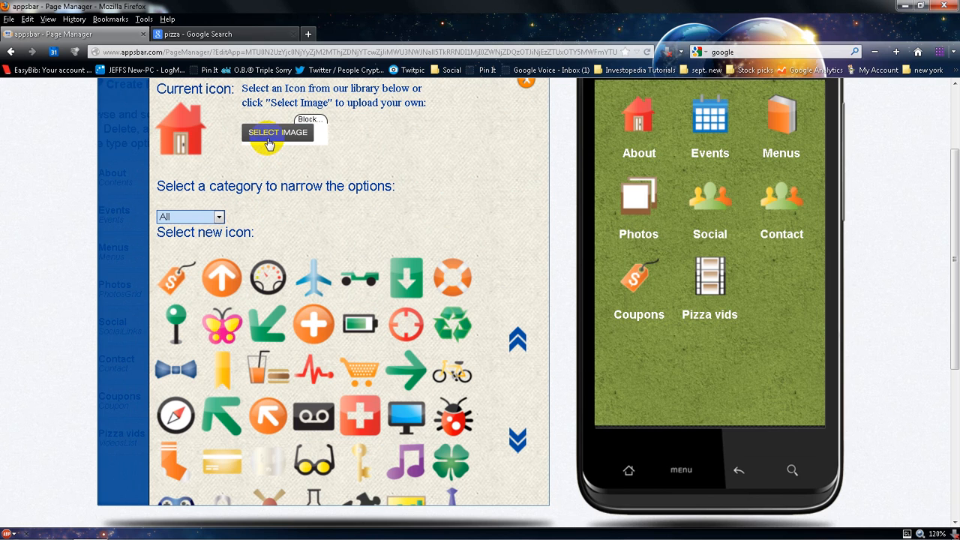
click(218, 217)
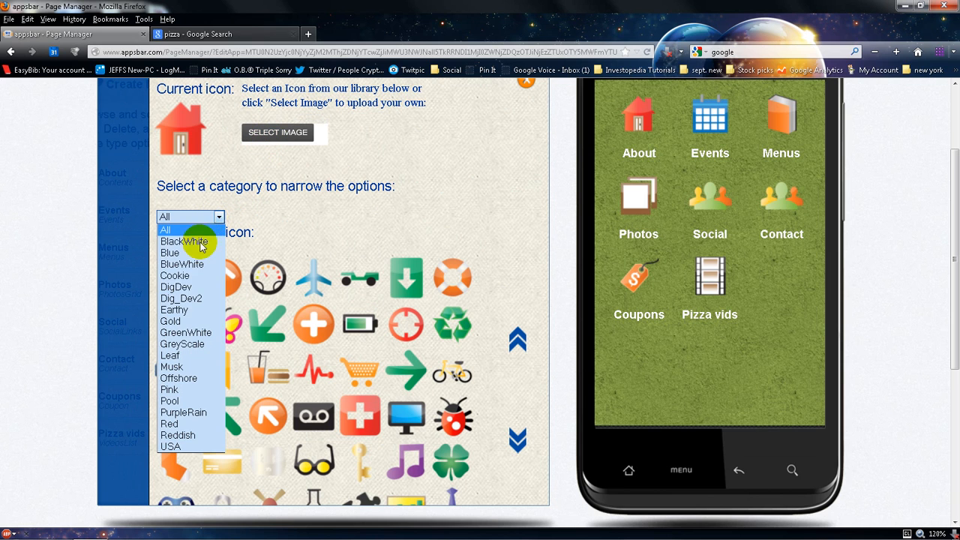
click(191, 332)
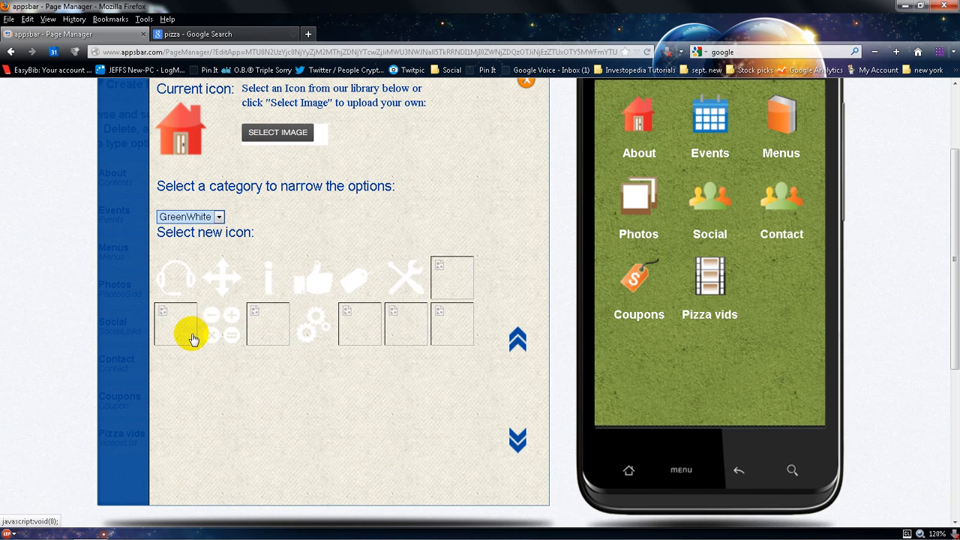
click(291, 135)
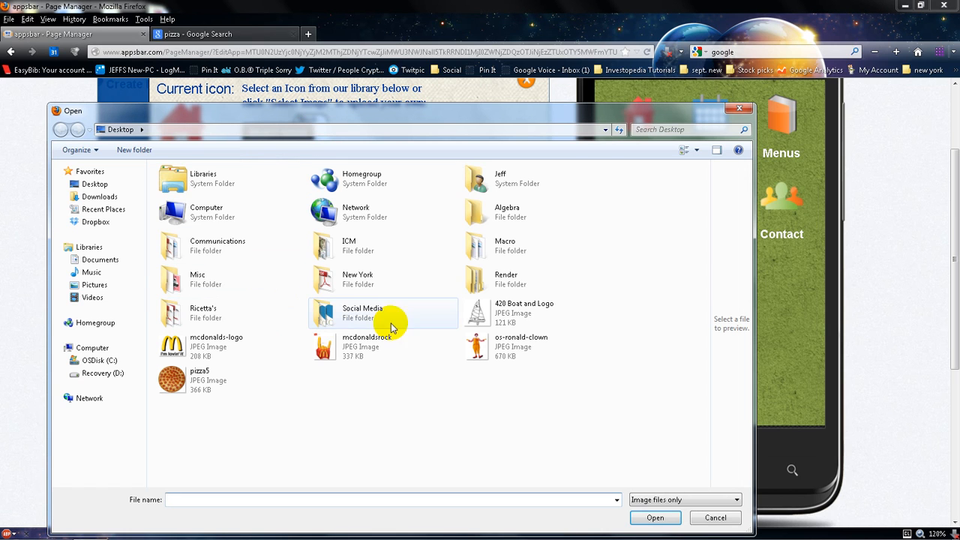
click(470, 313)
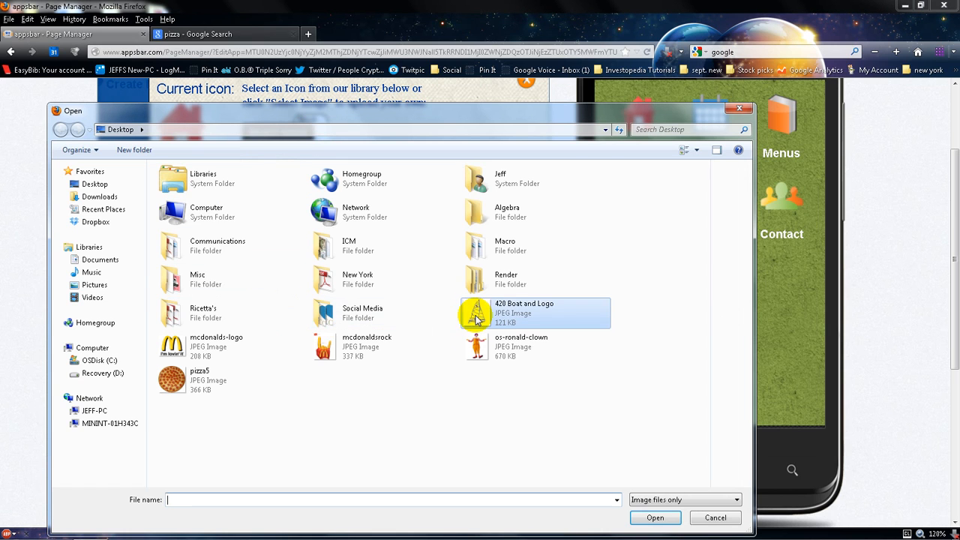
click(649, 520)
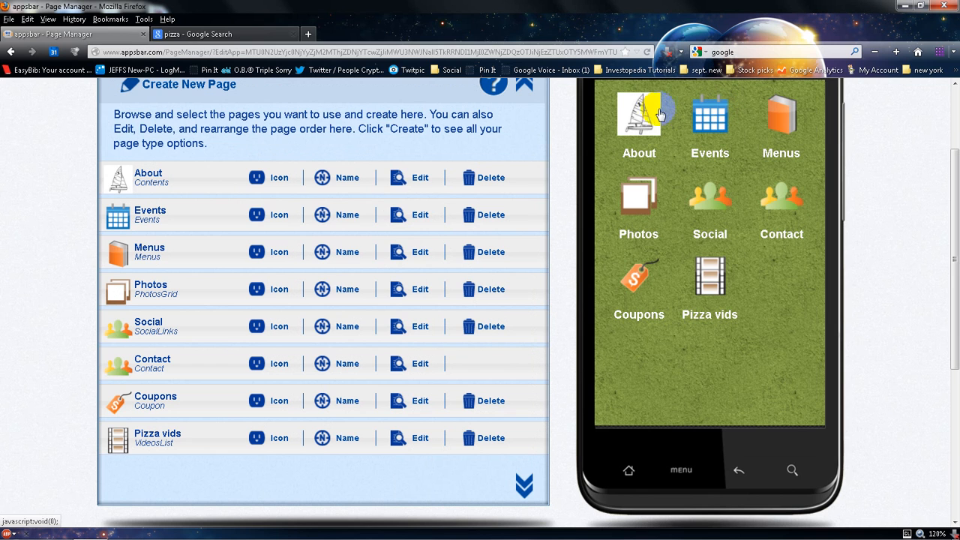
Rename the About page as A boat
click(348, 177)
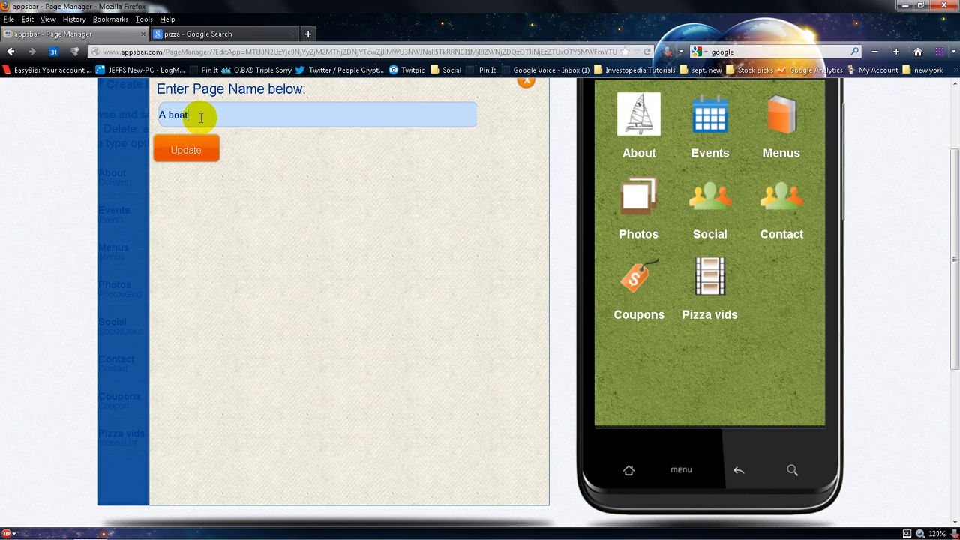
click(187, 150)
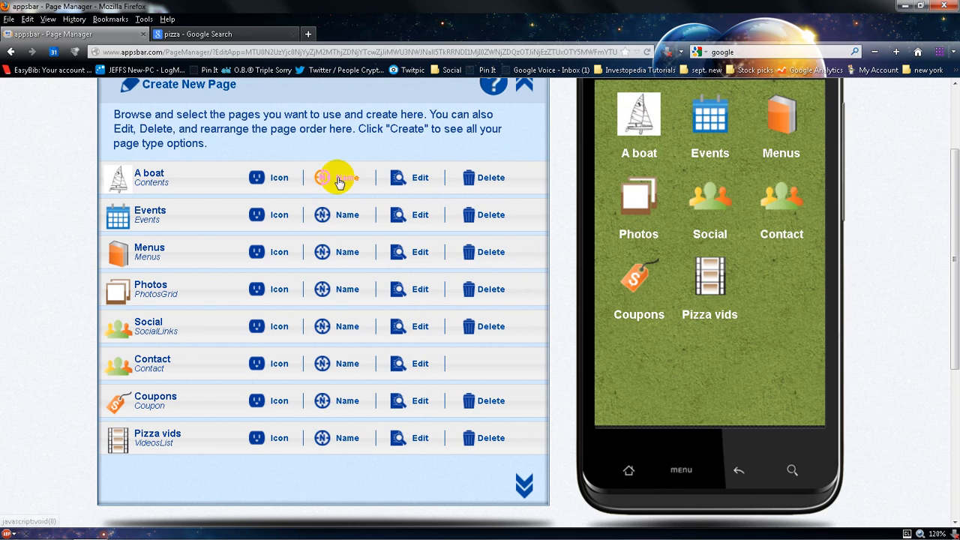
Open the A boat page's content editor and add the centered line "Pizza is so yummy"
click(413, 179)
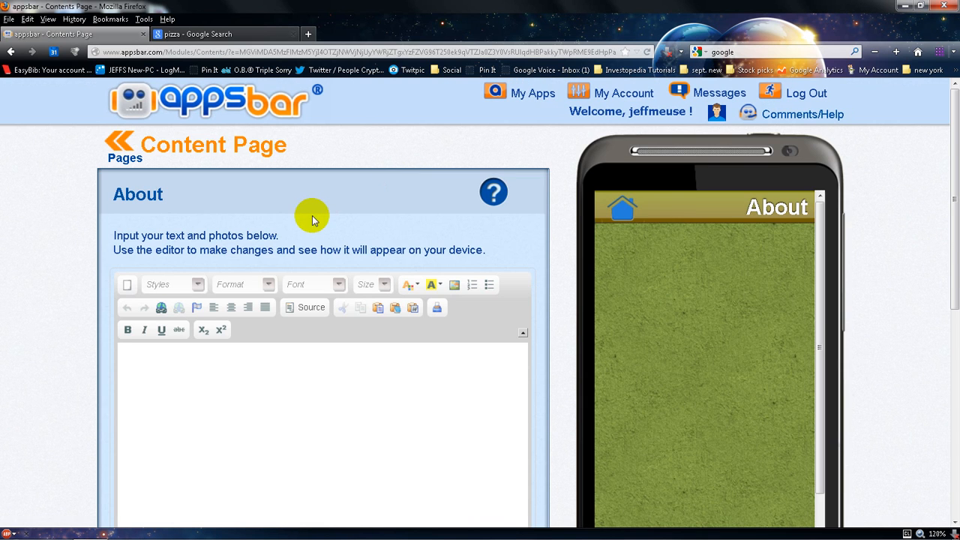
click(242, 359)
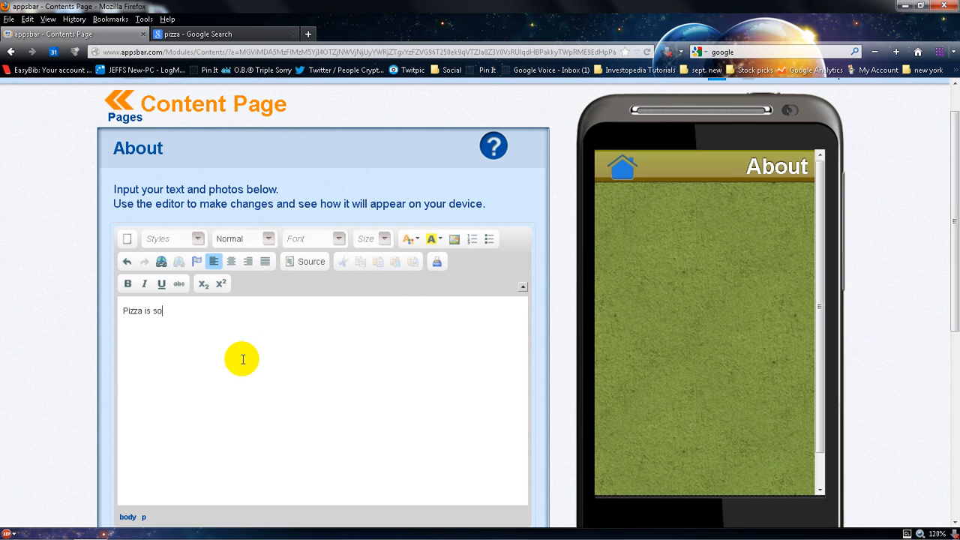
text(Pizza is so yummy)
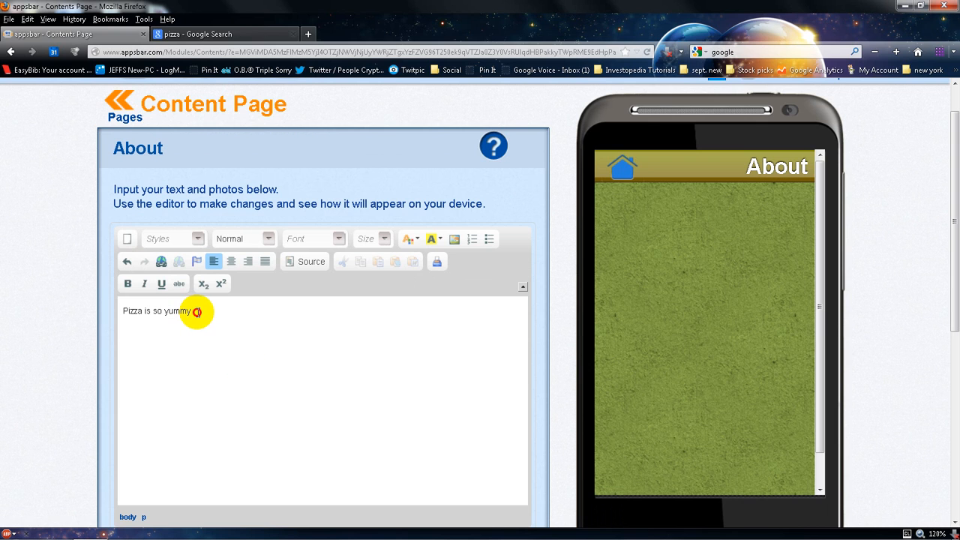
drag(193, 313, 126, 312)
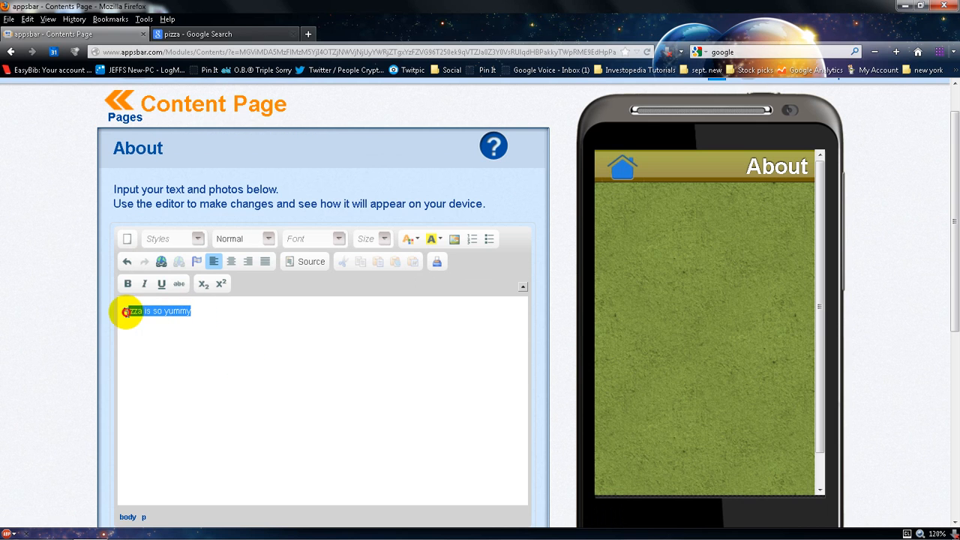
click(234, 265)
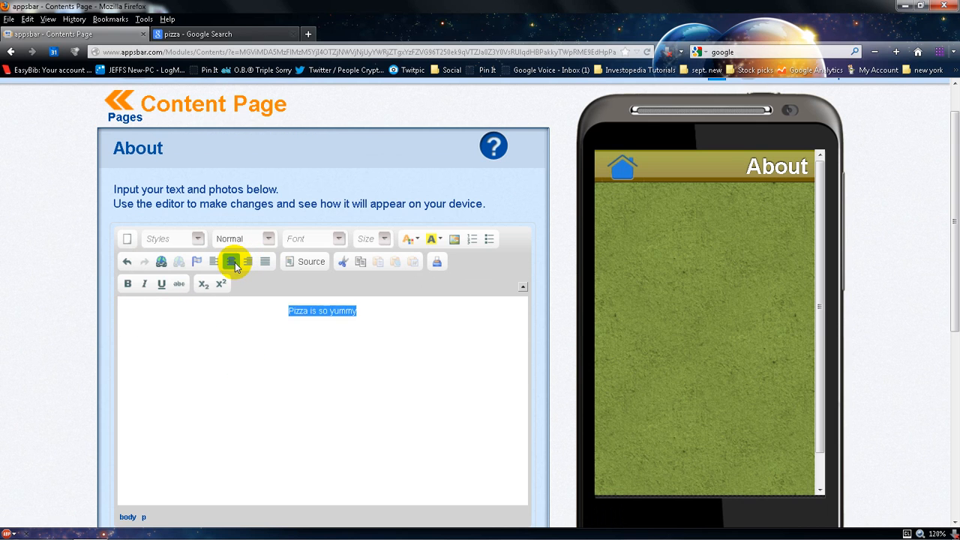
click(358, 310)
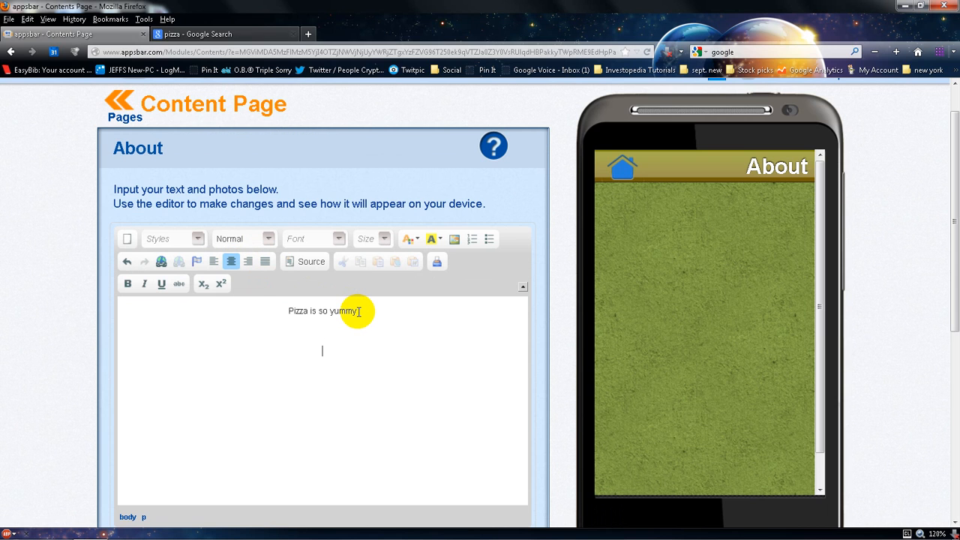
text(pizza.com)
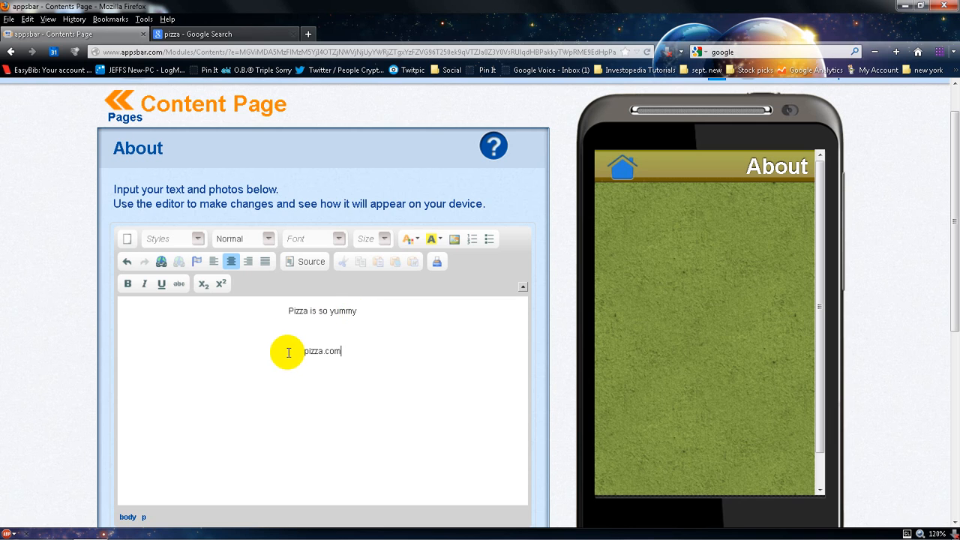
drag(301, 350, 342, 350)
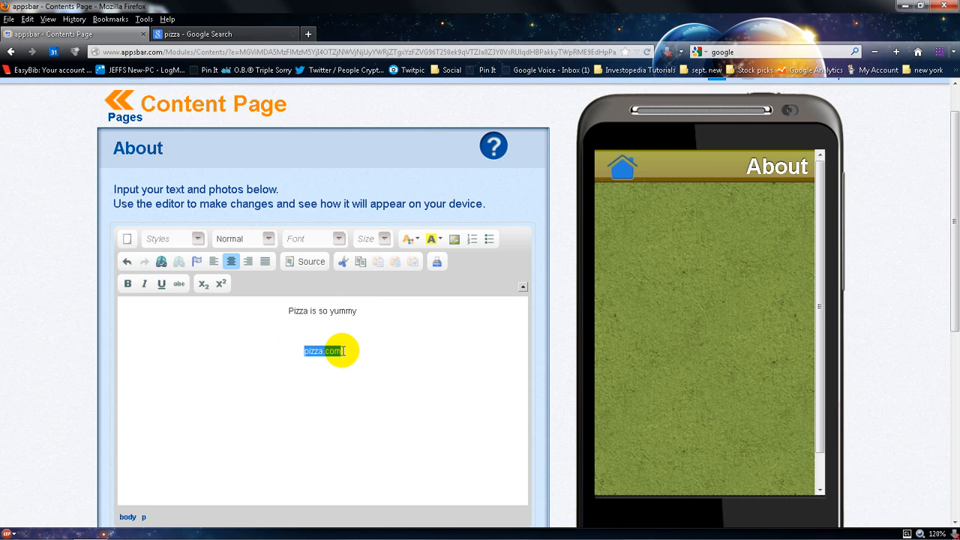
click(161, 262)
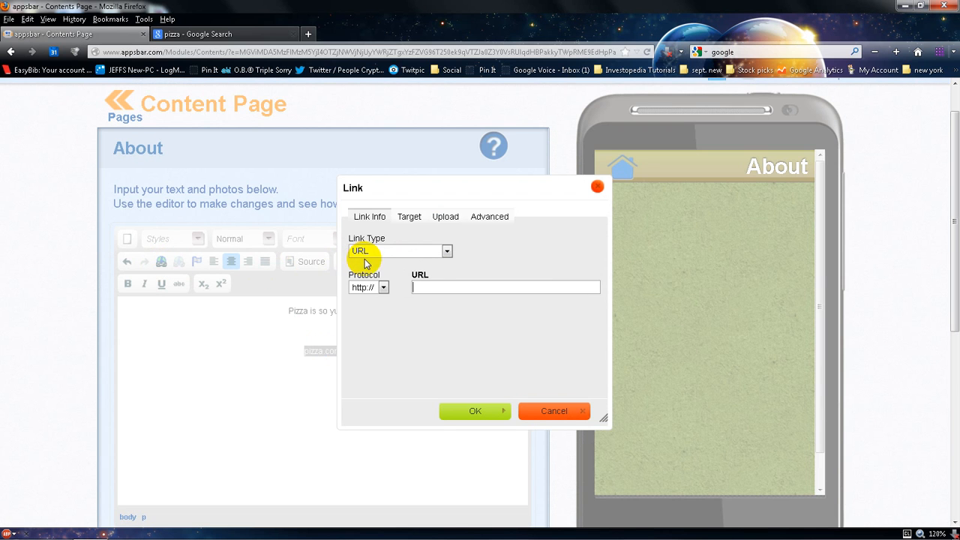
click(426, 286)
text(p)
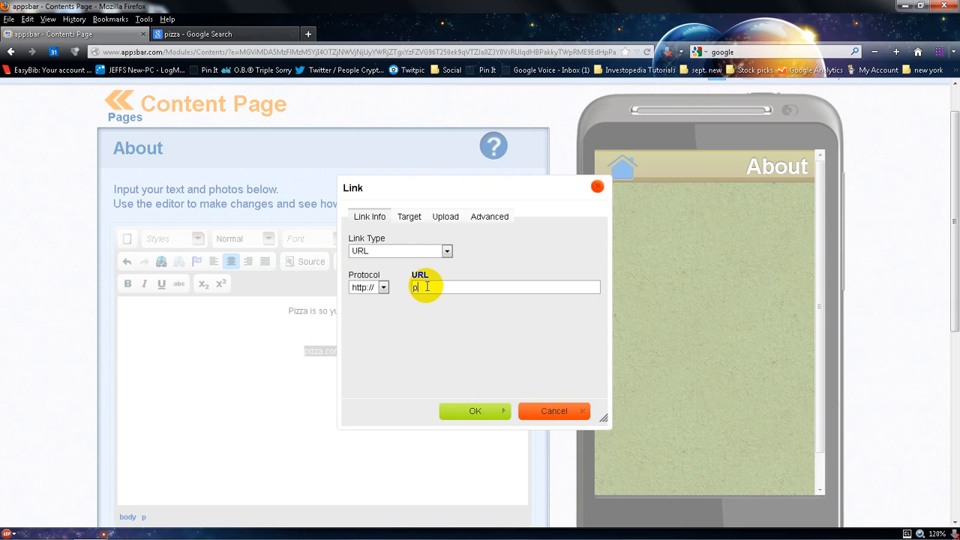
text(izza.com)
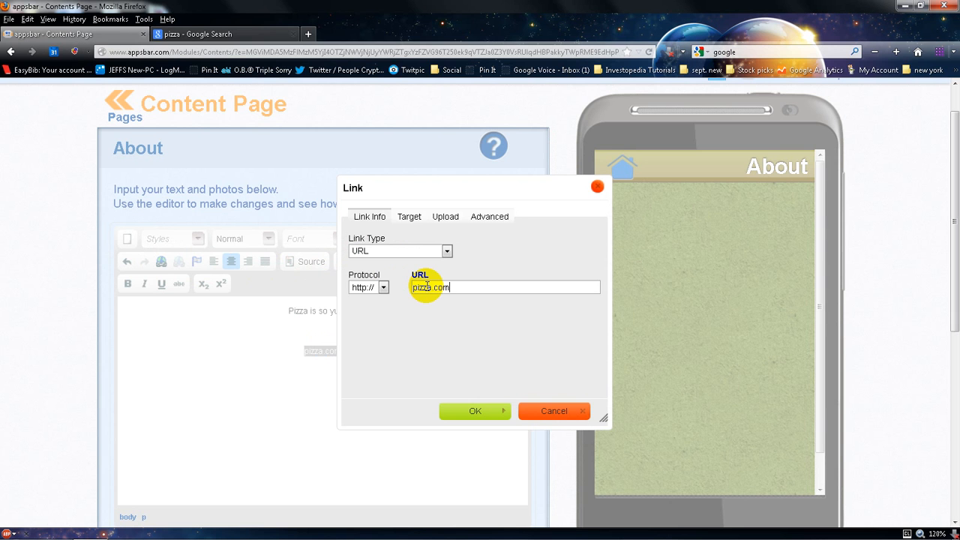
click(470, 410)
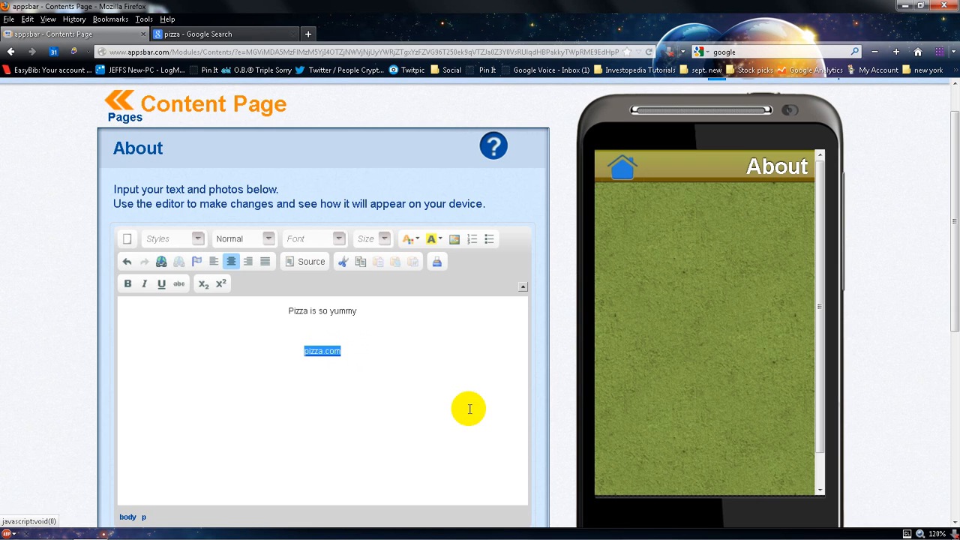
Add the restaurant's e-mail address on a new line and link it as an e-mail with subject "Sent from the iPhone App"
click(351, 355)
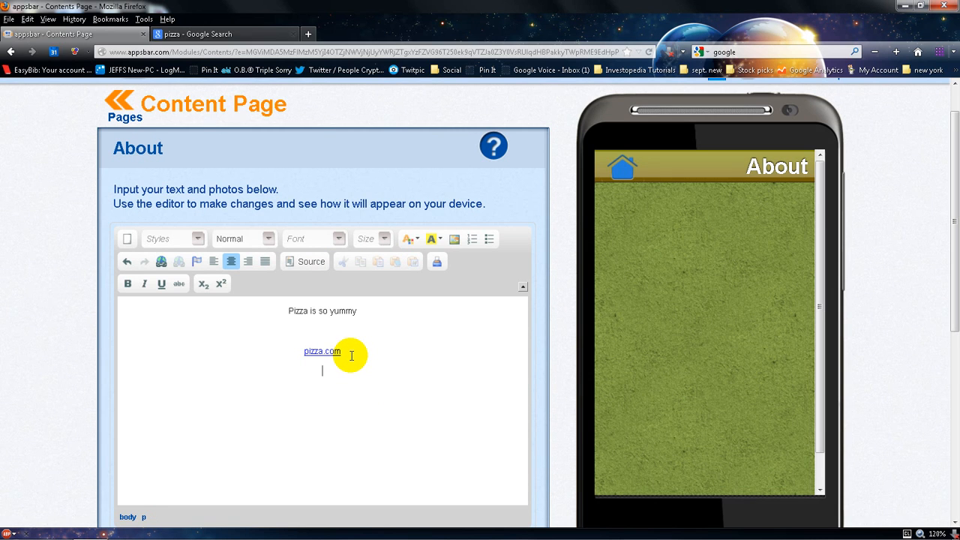
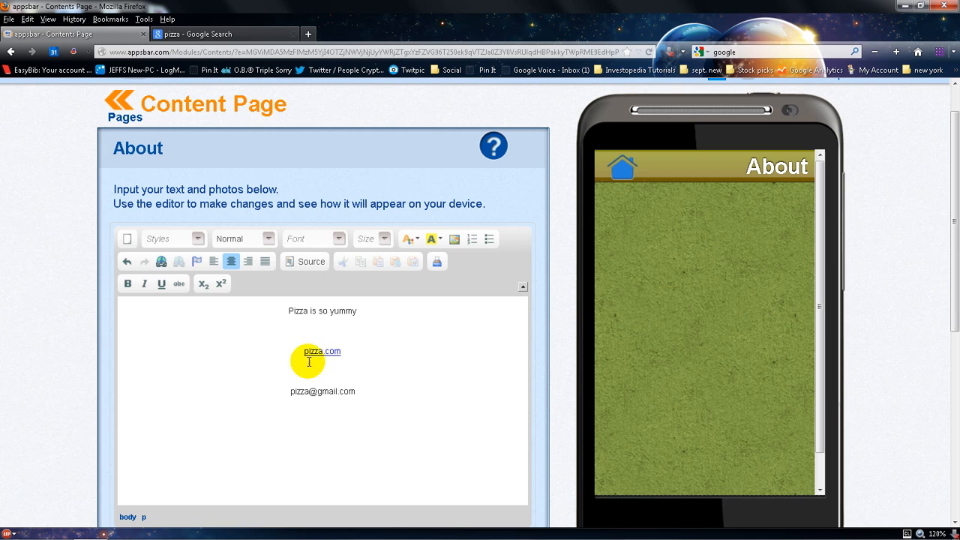
click(279, 391)
drag(279, 391, 405, 401)
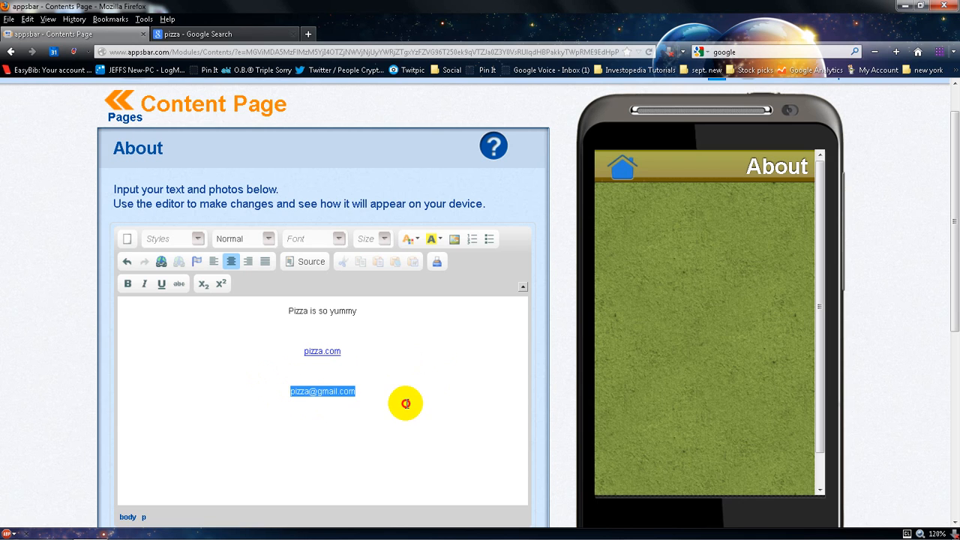
click(162, 263)
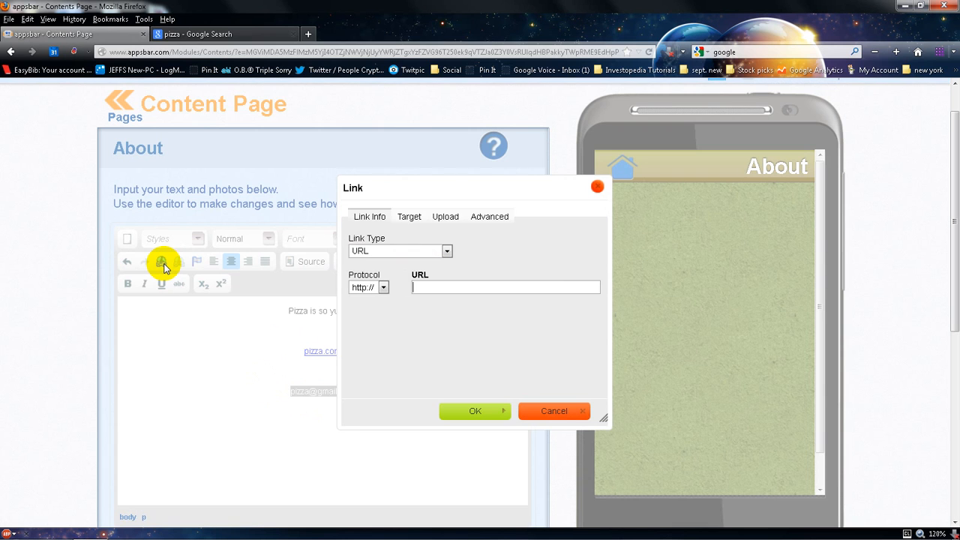
click(388, 253)
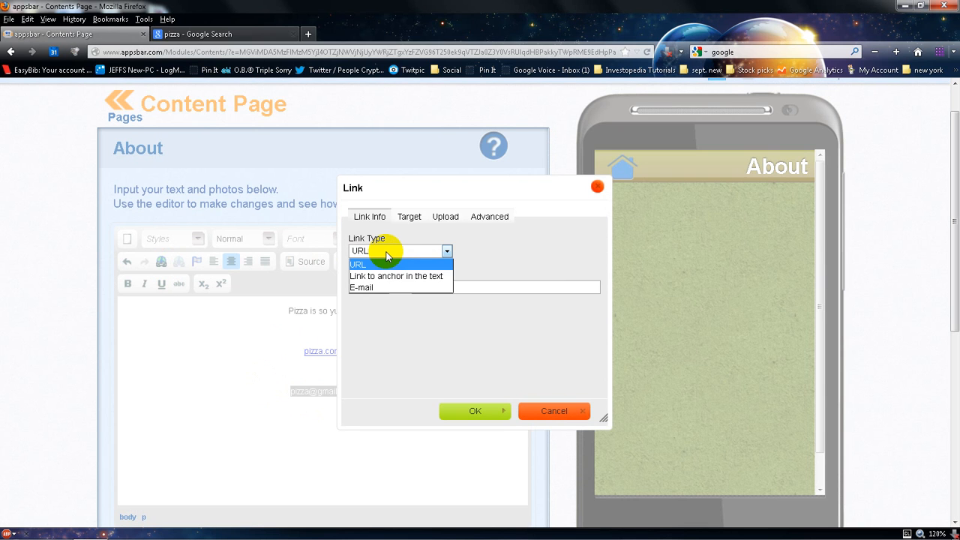
click(386, 288)
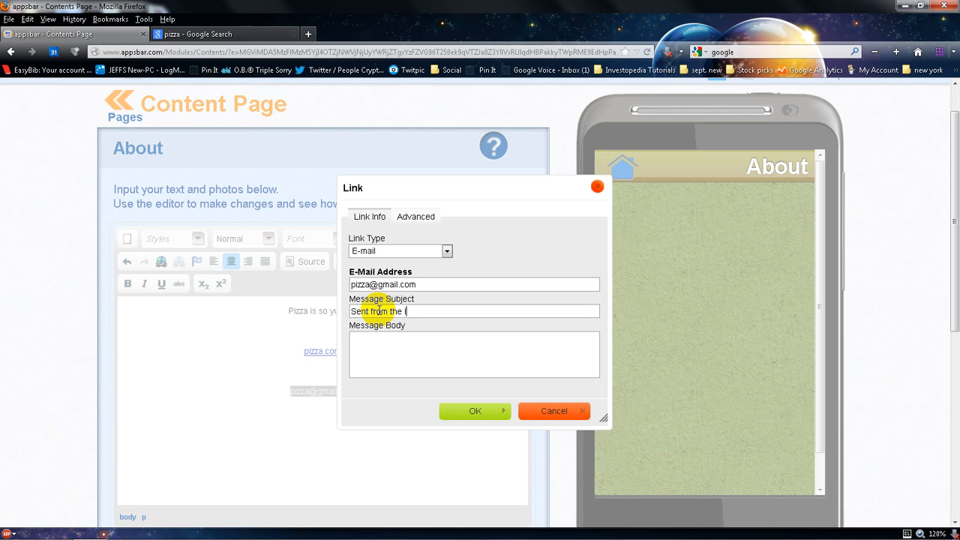
text(hone App)
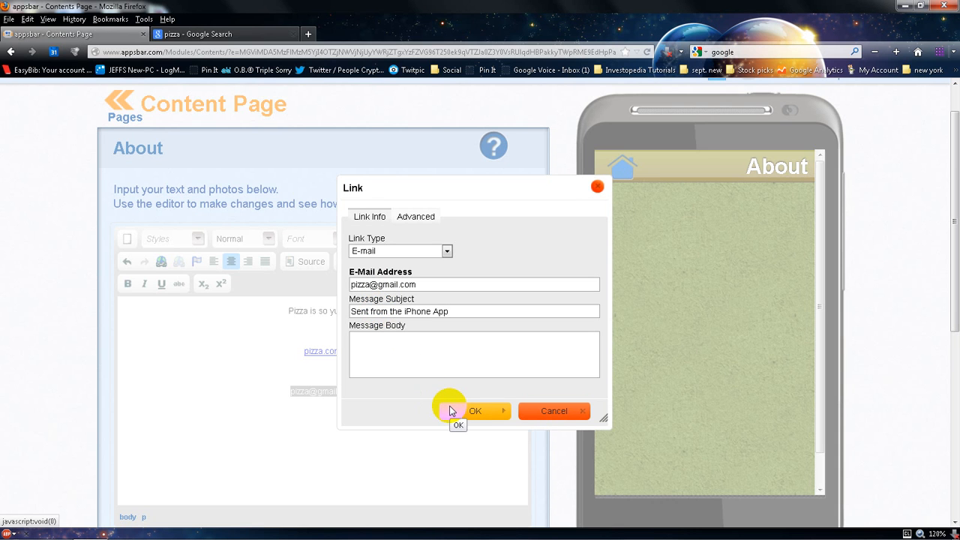
click(450, 411)
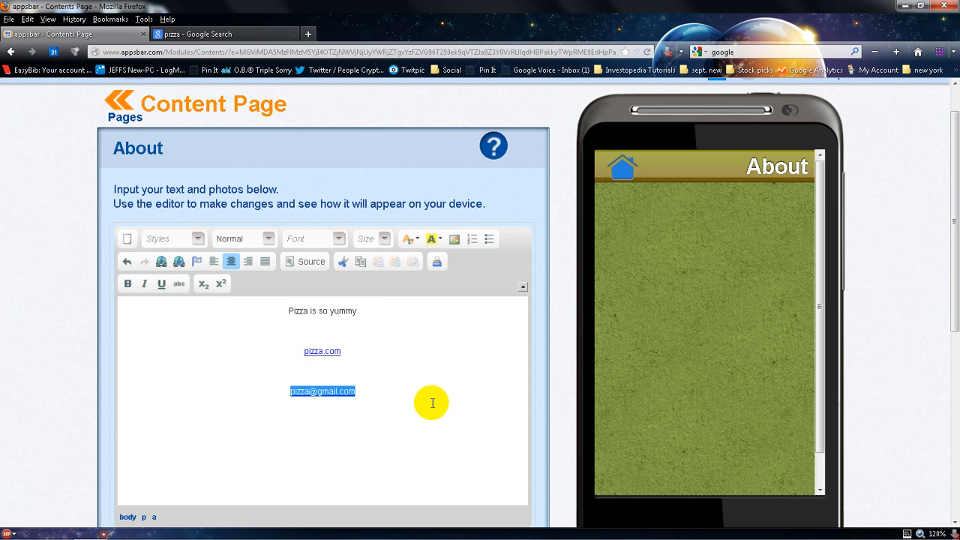
scroll(431, 403, down, 4)
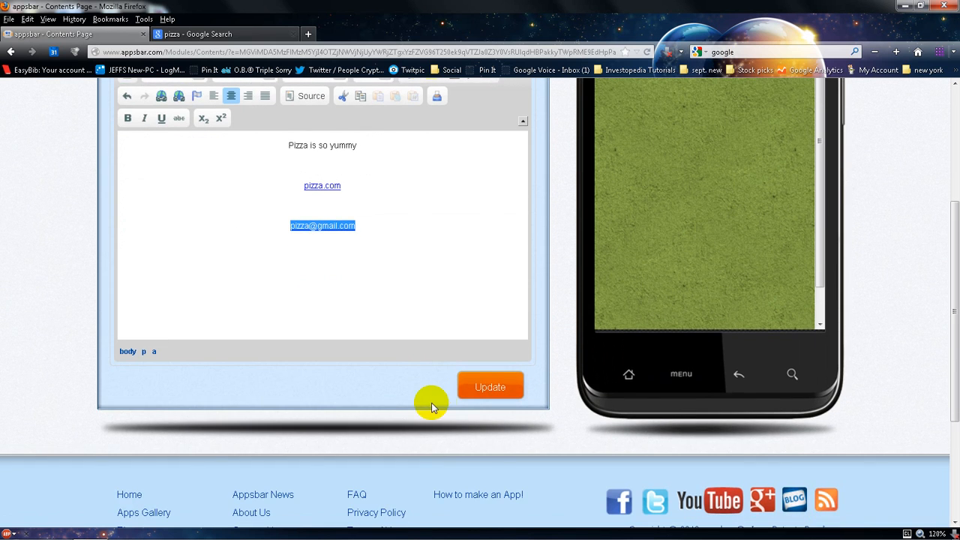
Save the updated content of the A boat page
click(488, 387)
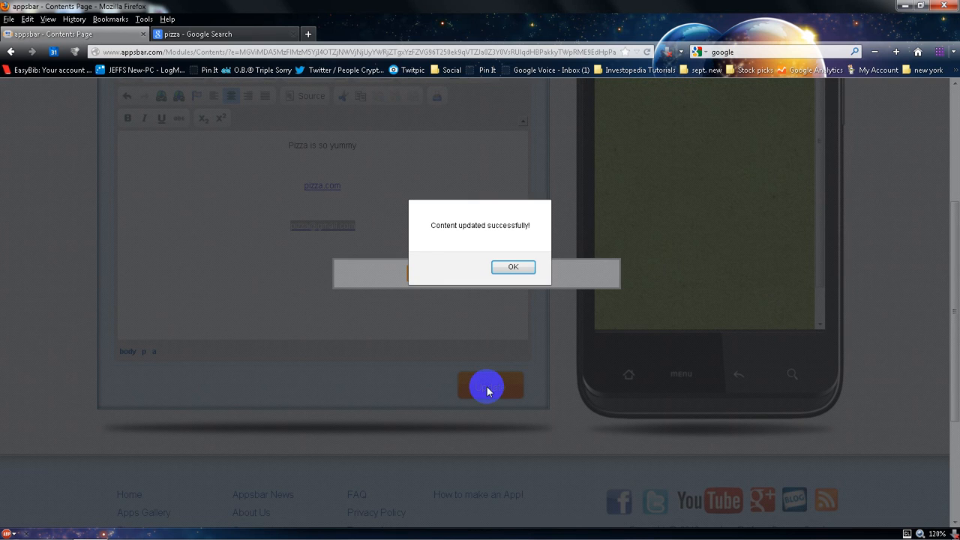
click(513, 268)
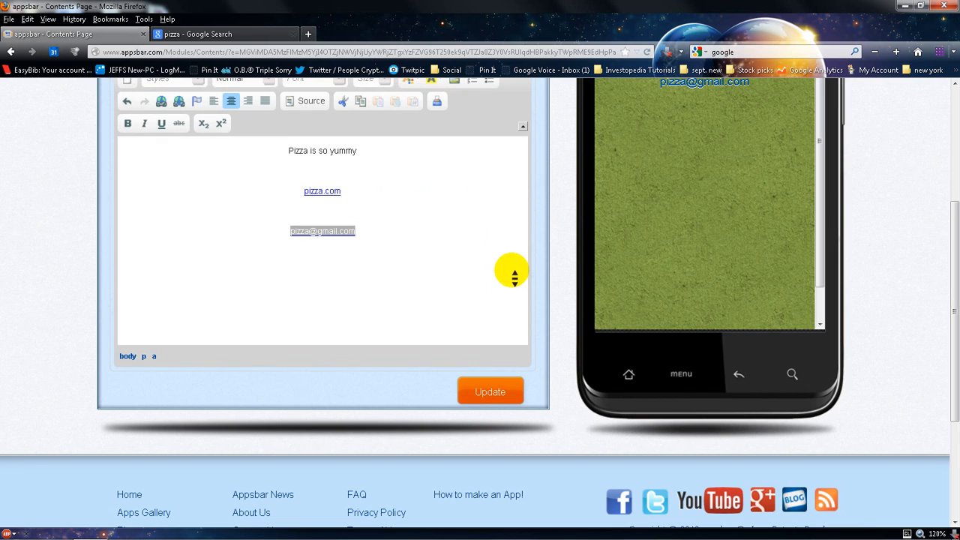
Test the pizza.com link in the phone preview and return to the app's home screen
scroll(515, 277, up, 3)
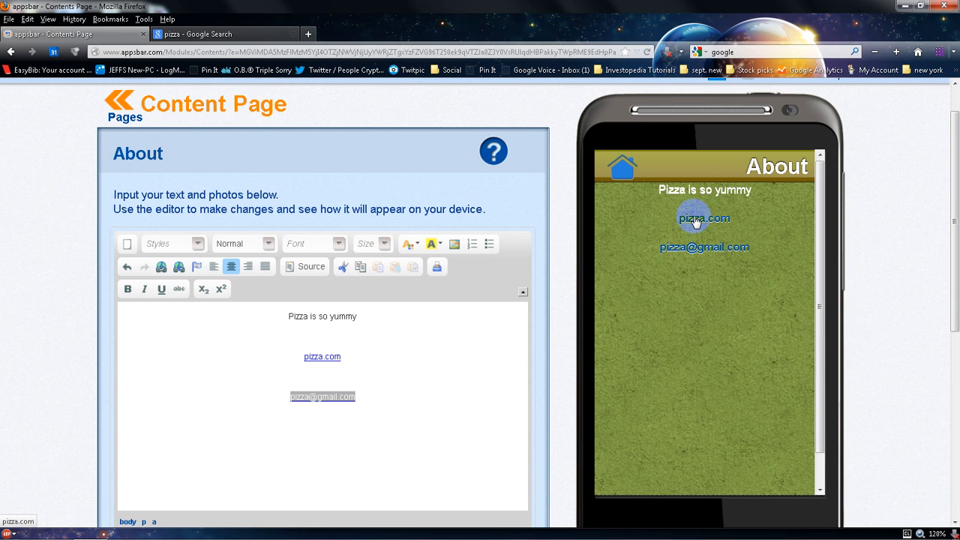
click(694, 219)
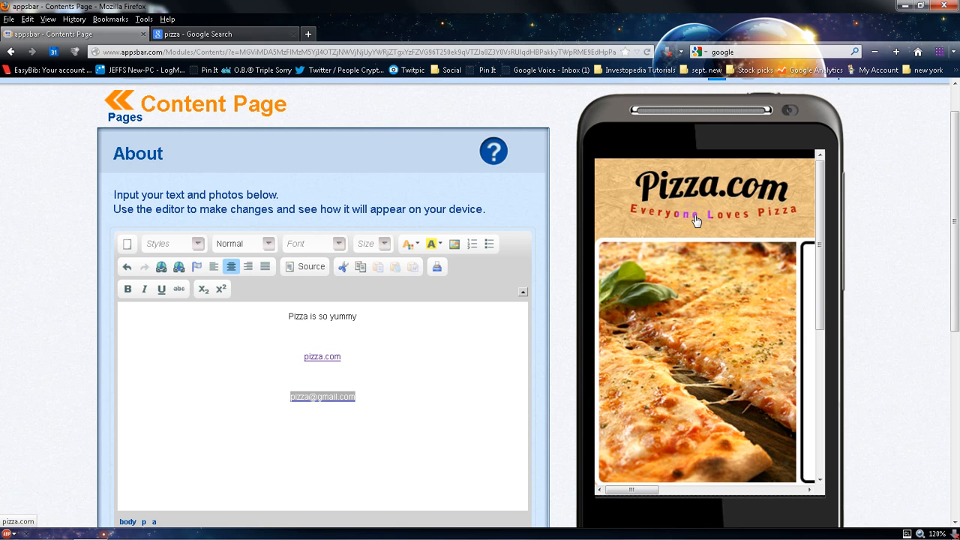
scroll(684, 257, down, 3)
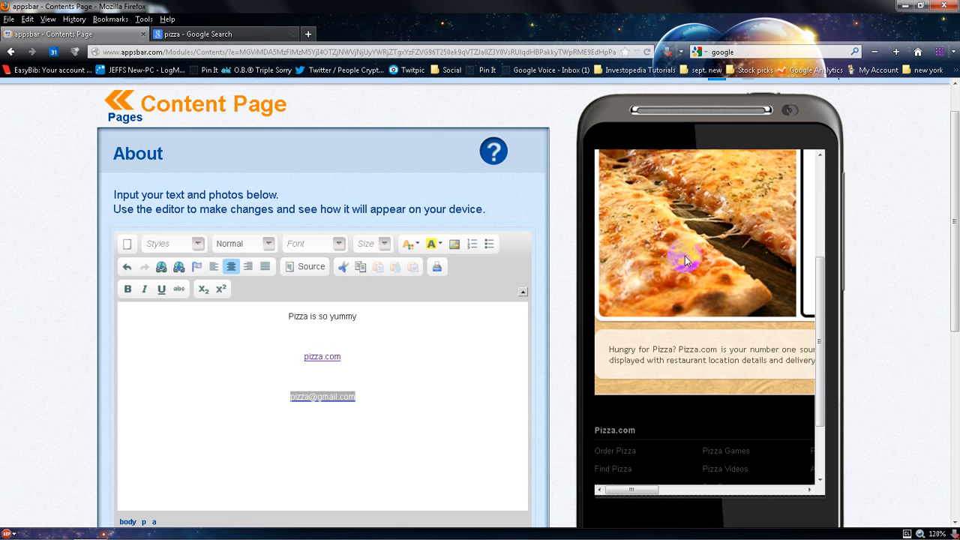
scroll(852, 274, down, 3)
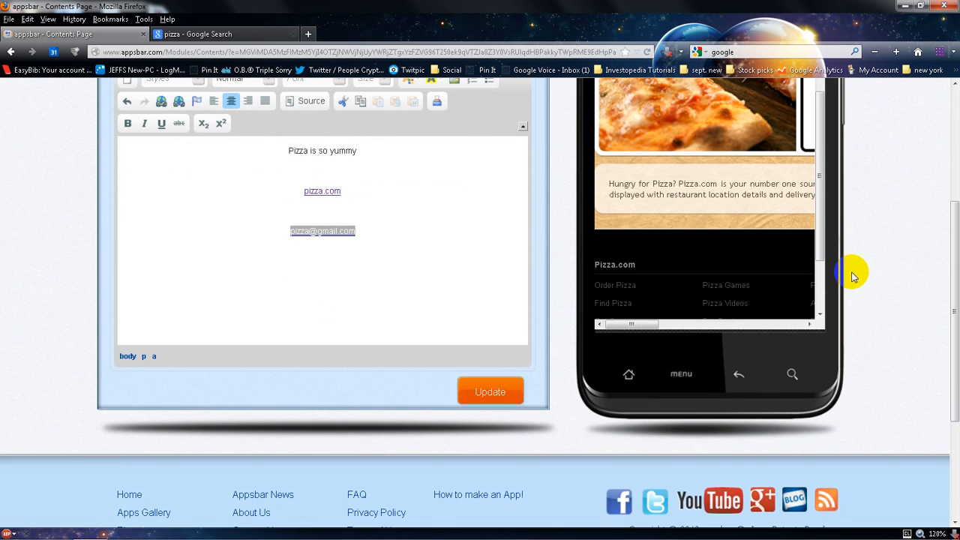
click(628, 378)
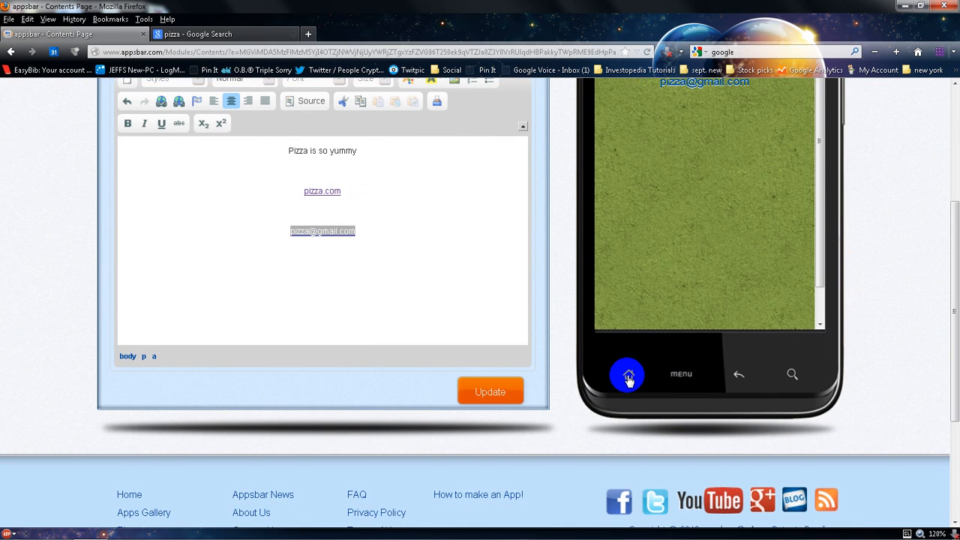
Test the e-mail link in the phone preview and close the mail compose window that opens
scroll(628, 379, up, 2)
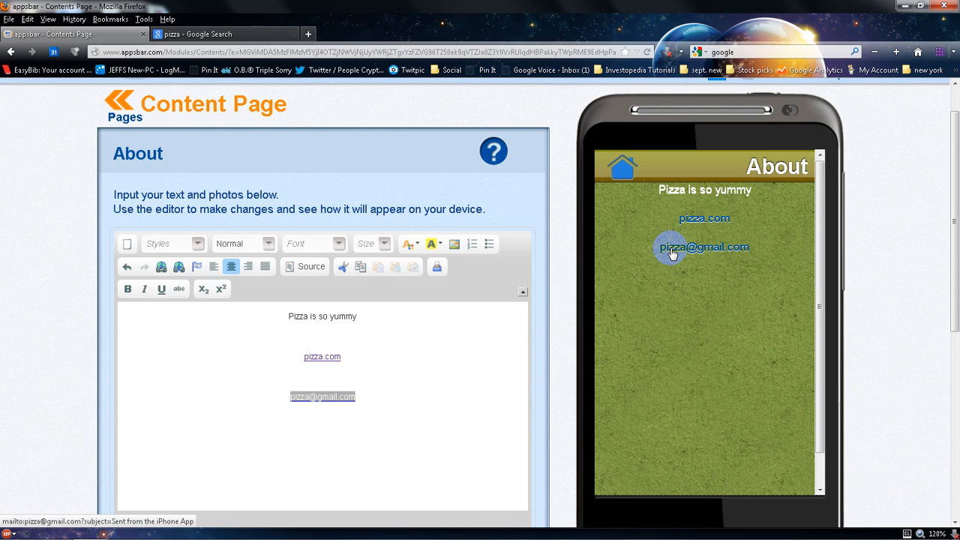
click(672, 254)
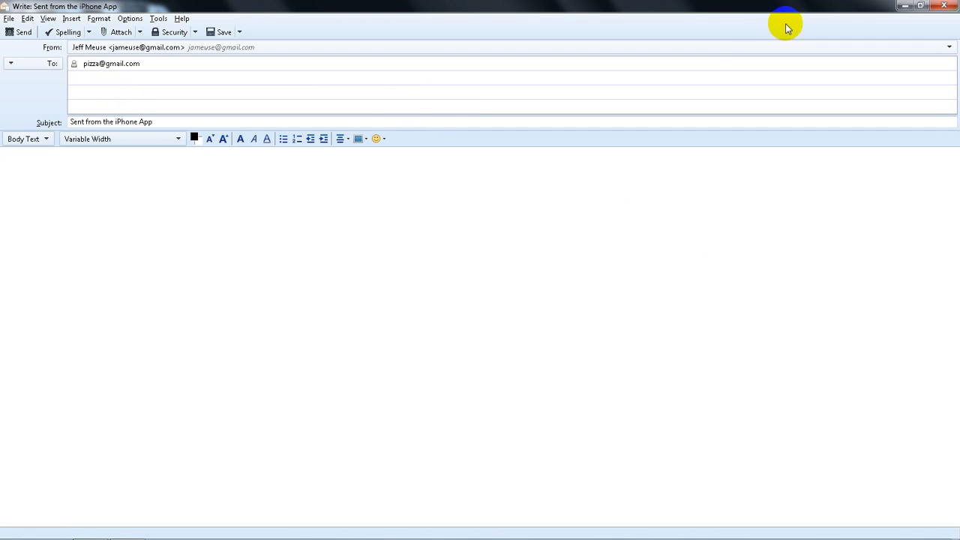
click(905, 6)
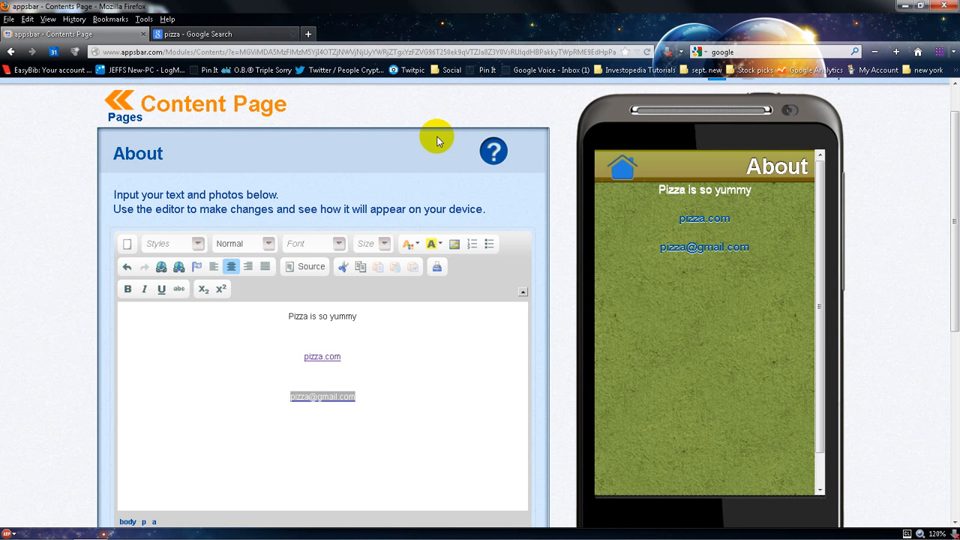
Return to the Page Manager, open the Menus page editor and choose the Simple 1 layout
click(121, 114)
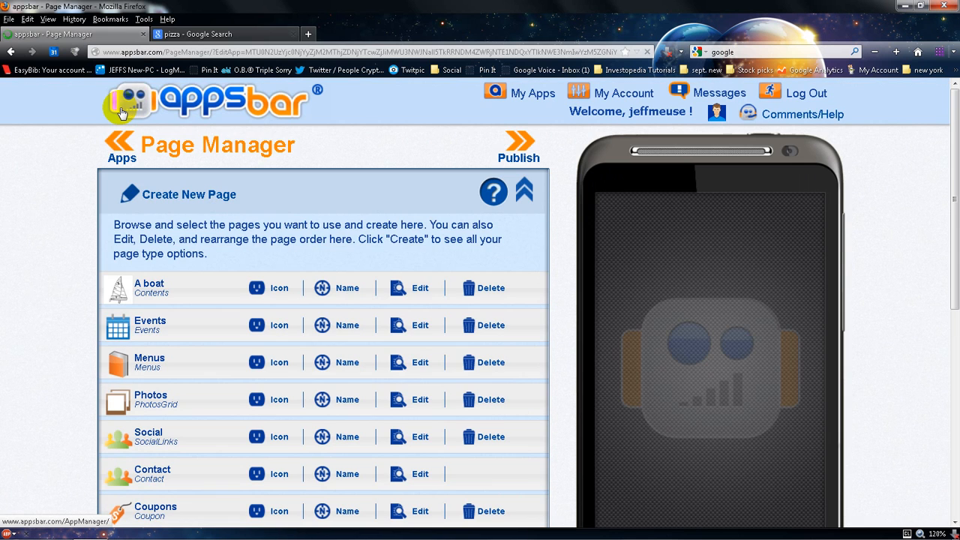
scroll(60, 285, down, 4)
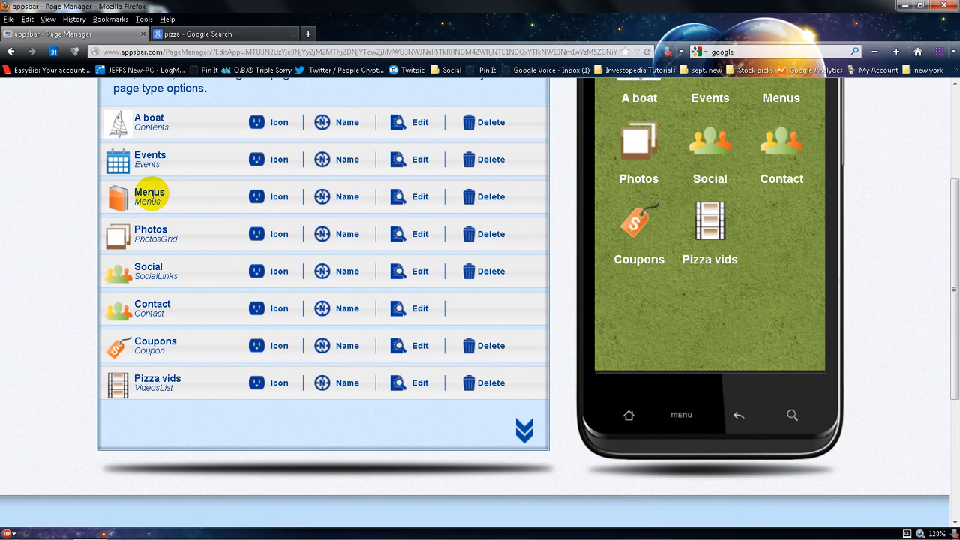
click(422, 198)
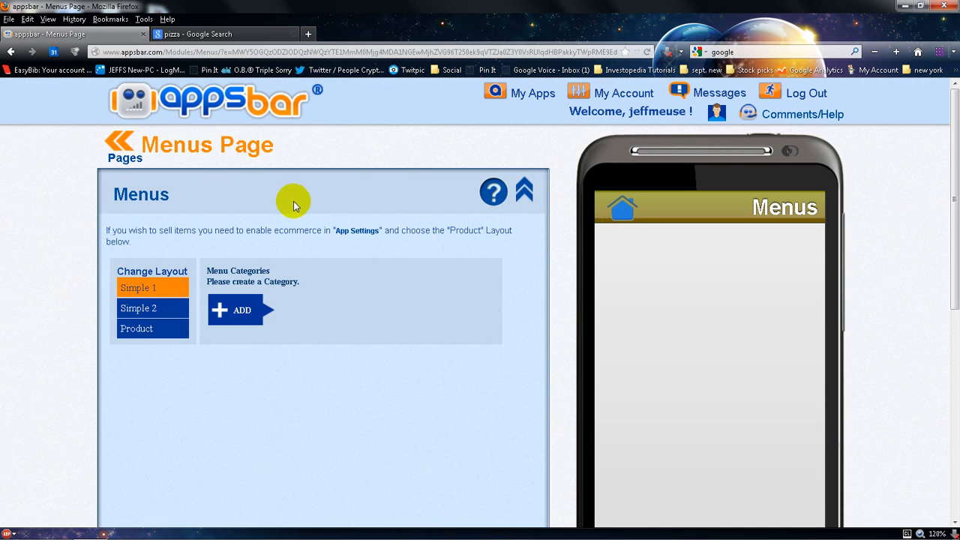
click(156, 290)
Add a menu category named Cheese Pizza
click(237, 307)
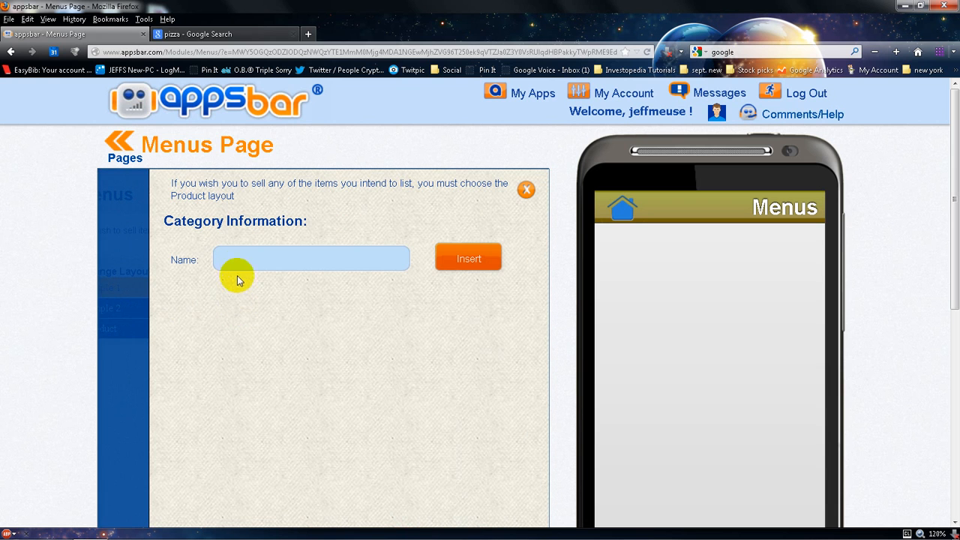
text(Bru)
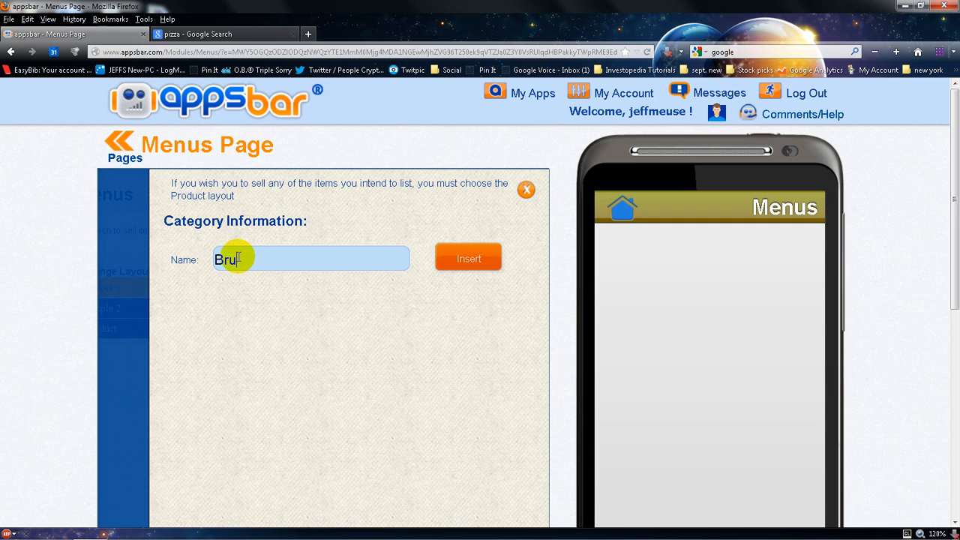
text(r)
key(BackSpace)
key(BackSpace)
text(Cheese Pi)
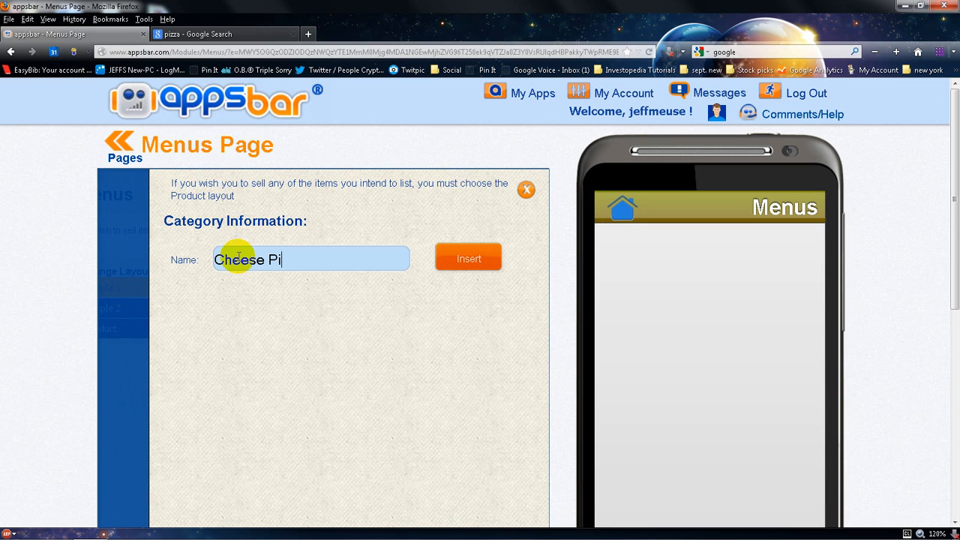
text(zza)
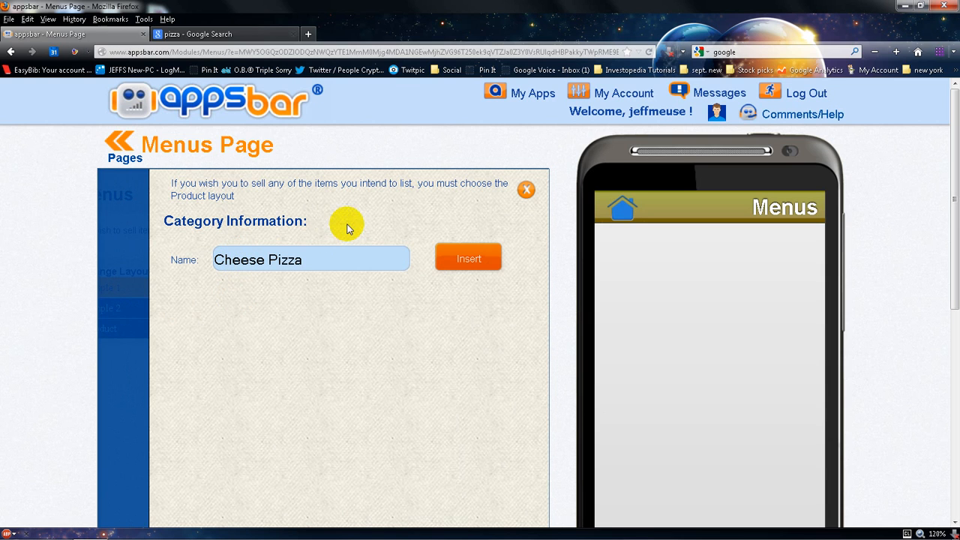
click(458, 257)
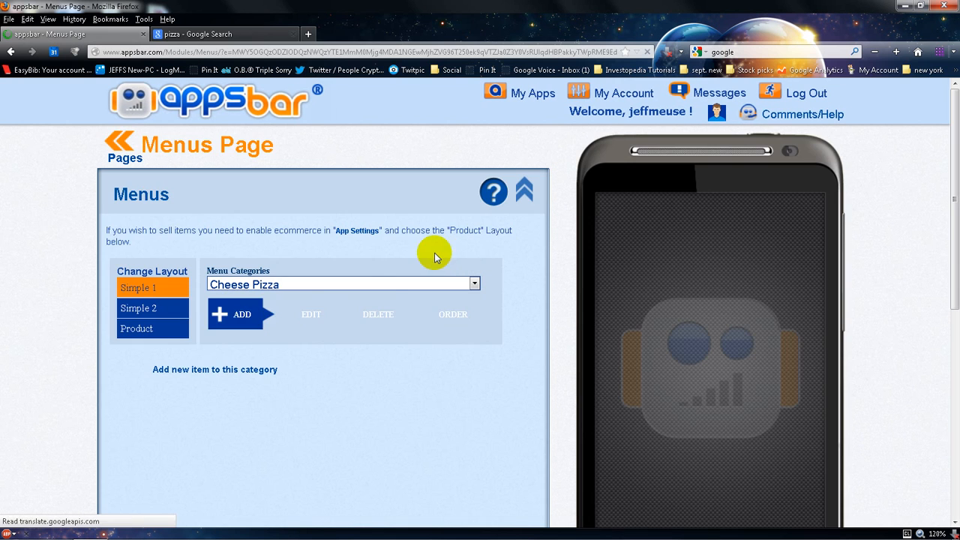
Add a second menu category named Pasta
click(241, 321)
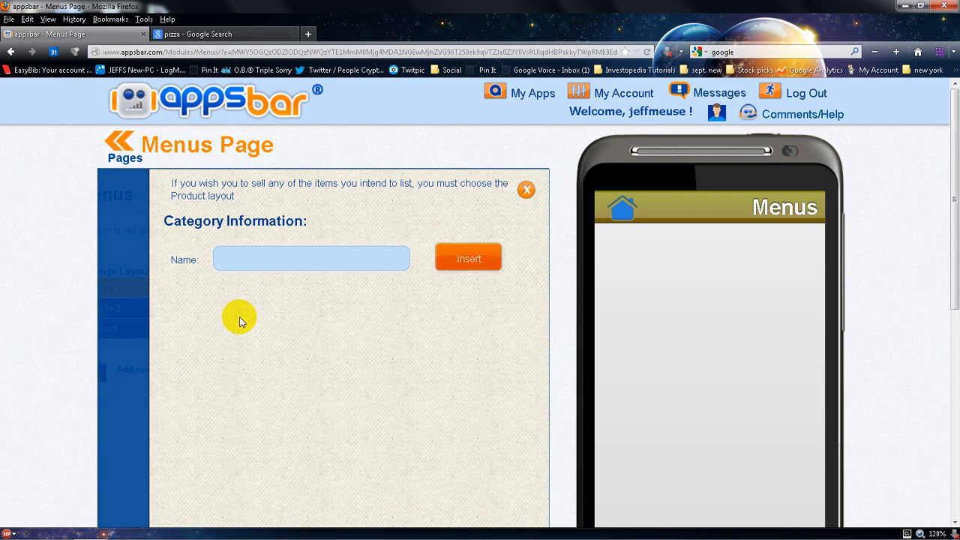
click(238, 260)
text(Pa)
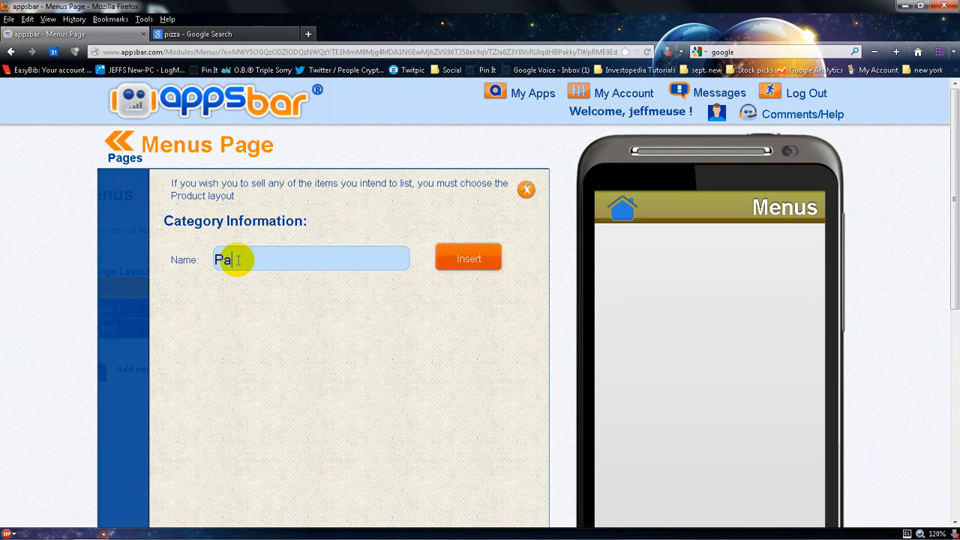
text(sta)
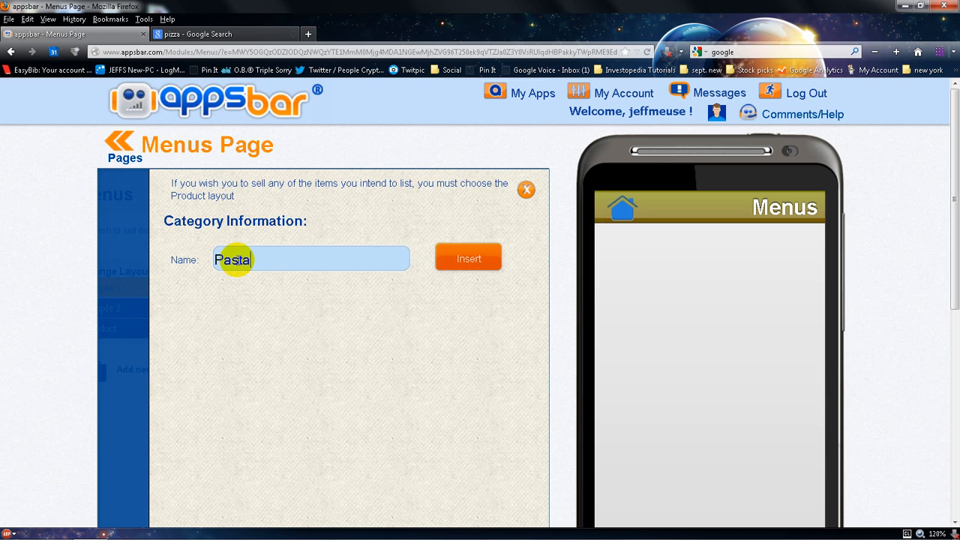
click(442, 259)
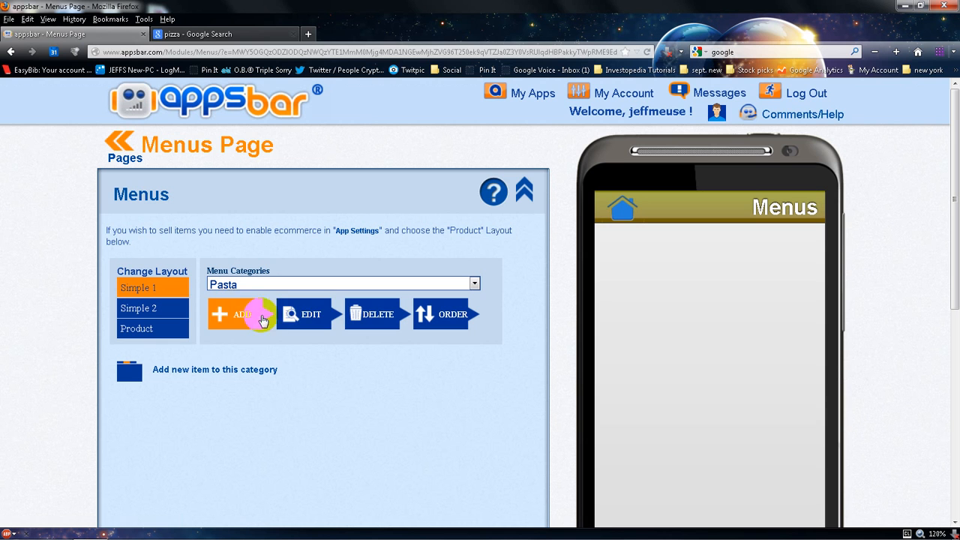
Add the item 4 Cheese Pizza to the Cheese Pizza category with description "Four cheese pizza, really? can't you read?"
click(274, 284)
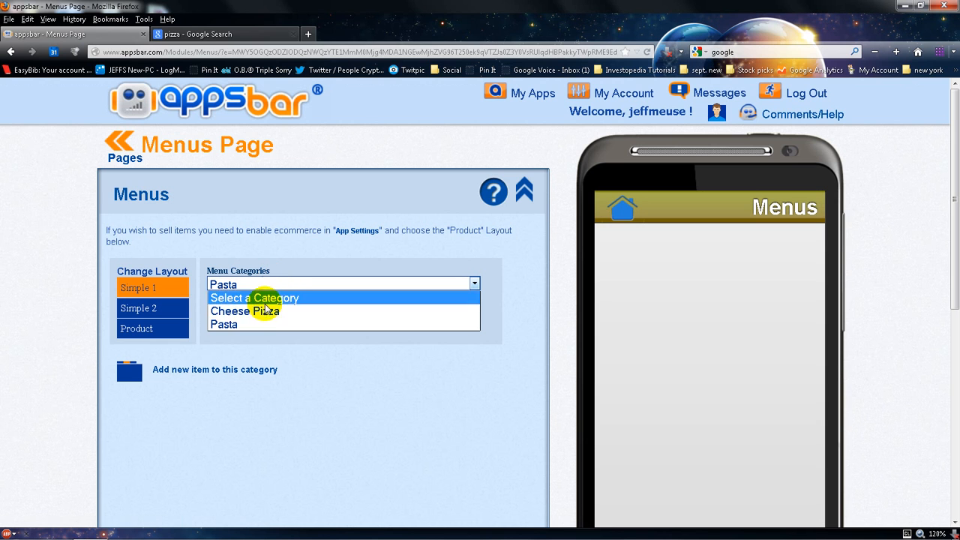
click(268, 311)
click(135, 369)
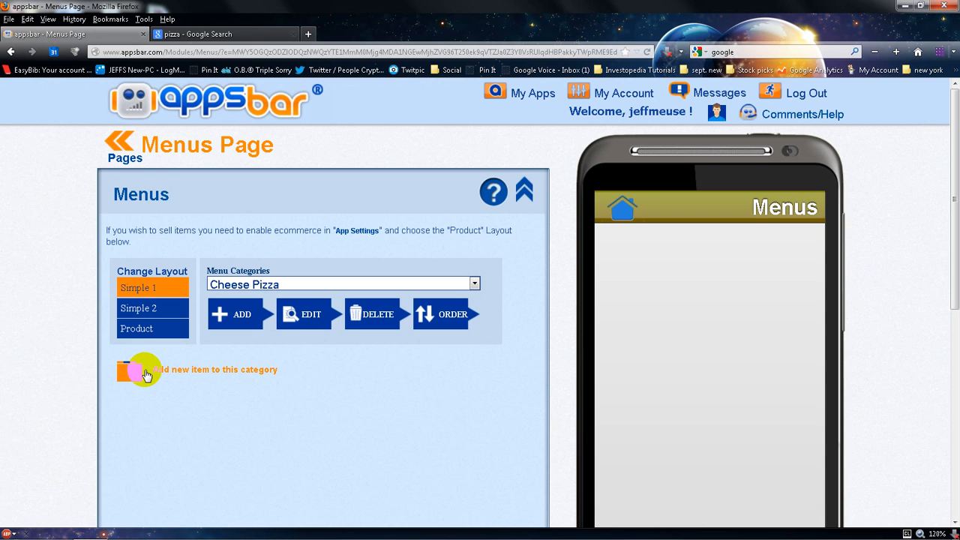
click(145, 372)
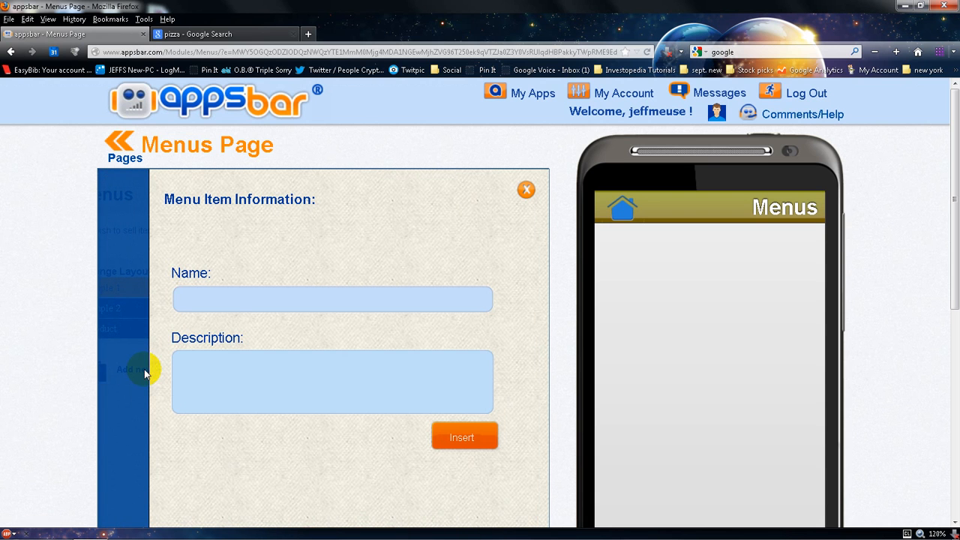
click(223, 305)
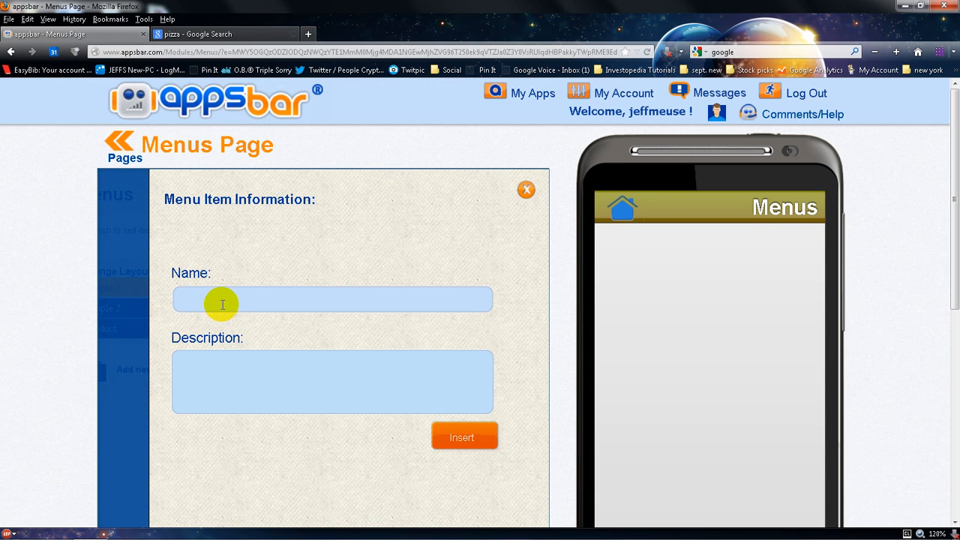
text($ Cheese Pizza)
click(177, 301)
key(BackSpace)
text(4)
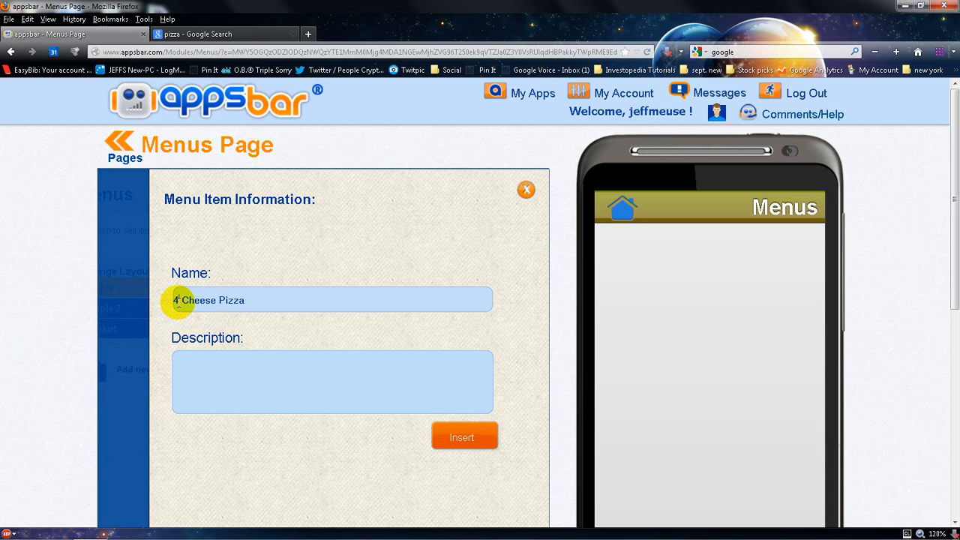
click(202, 361)
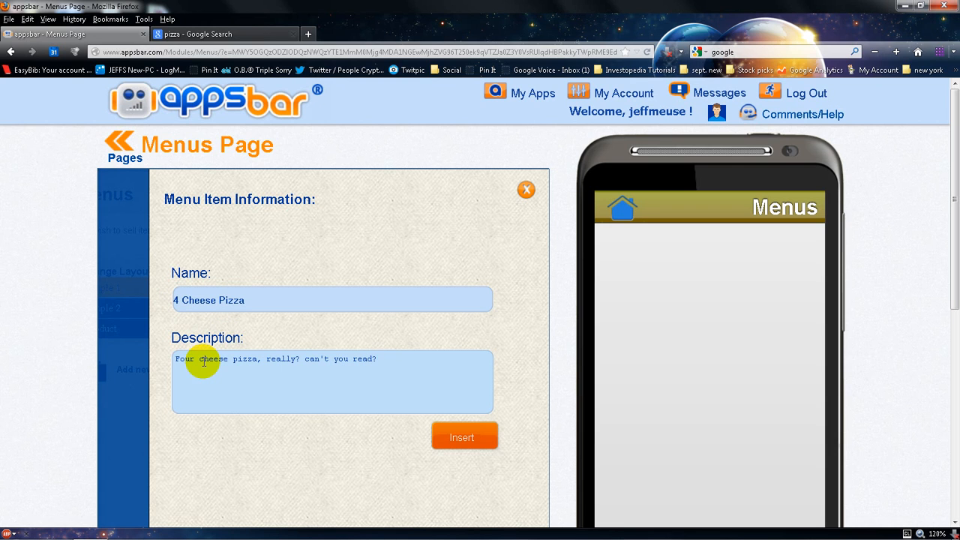
click(450, 432)
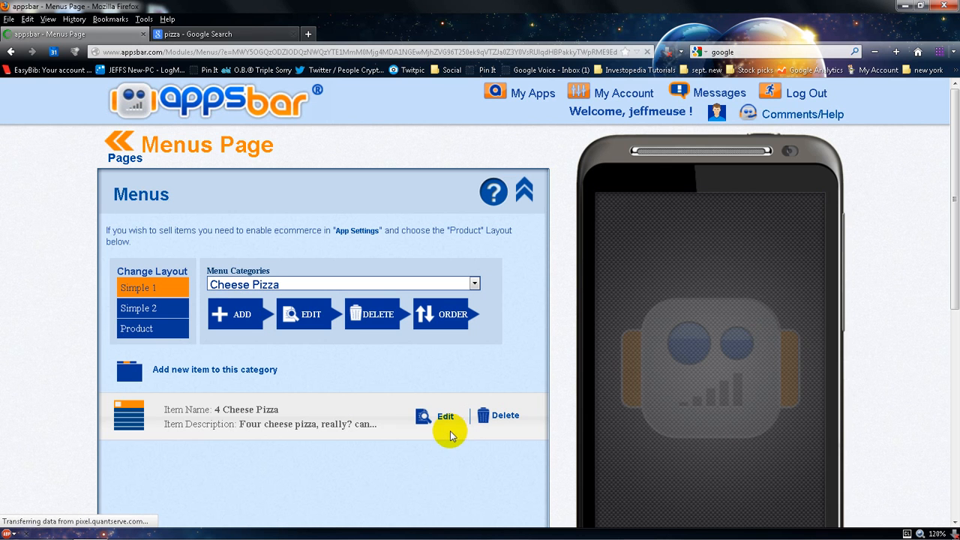
Add the item Noodles to the Pasta category with description "Noodles with oodles of sauce"
click(259, 283)
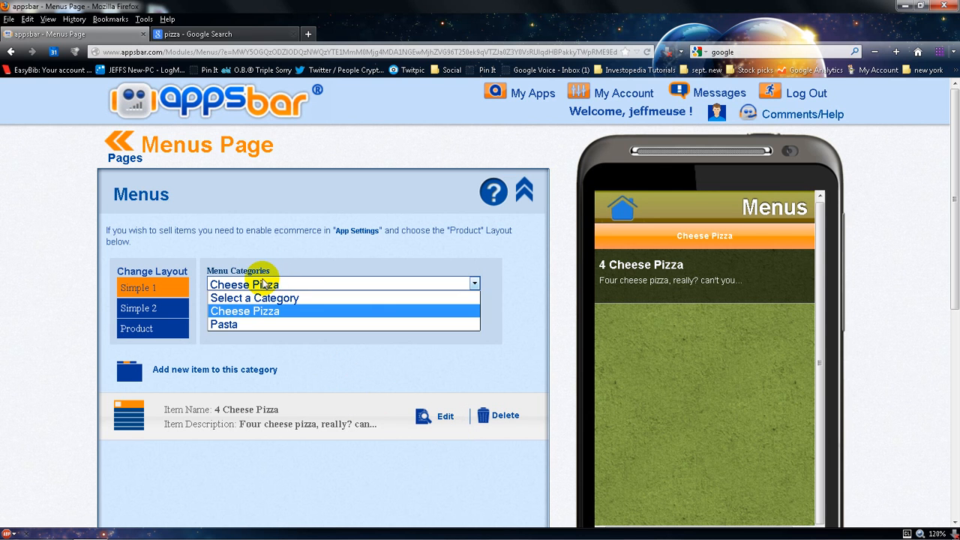
click(259, 324)
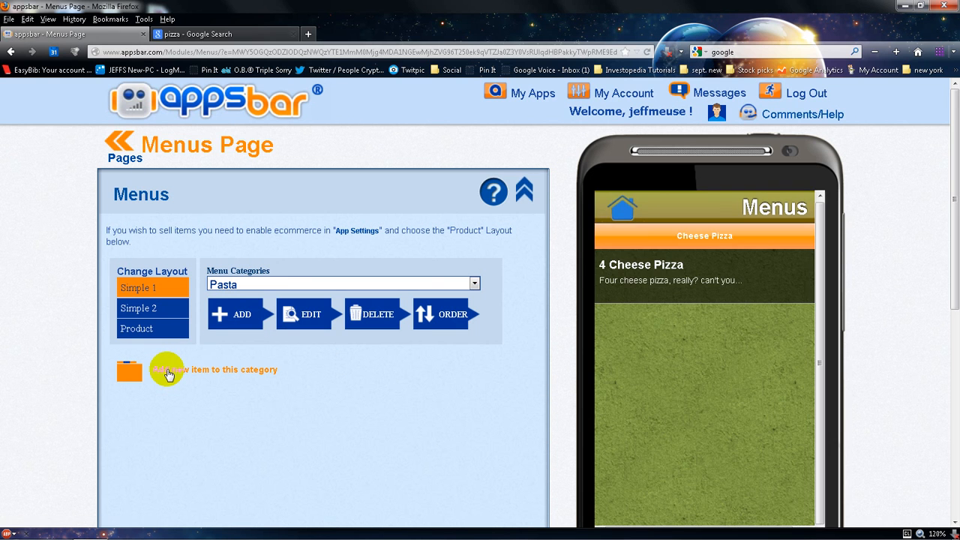
click(167, 371)
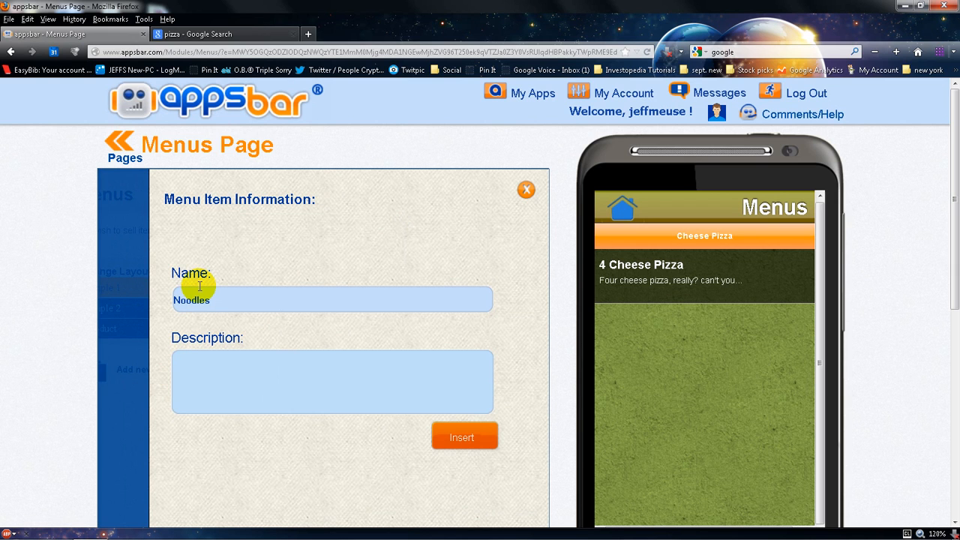
text(odles with oodles of sauce)
click(456, 436)
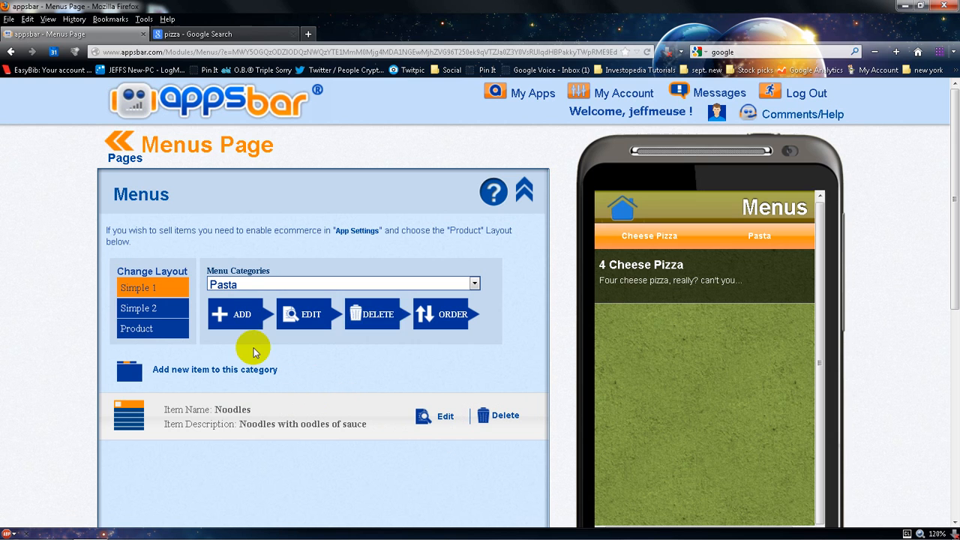
click(401, 324)
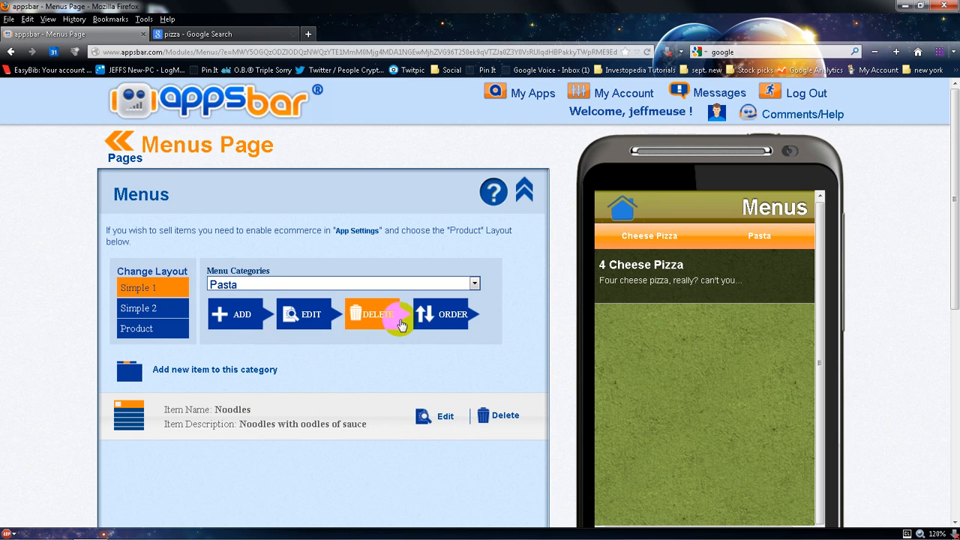
Preview the Cheese Pizza and Pasta categories in the phone simulator and return to the Page Manager
click(630, 243)
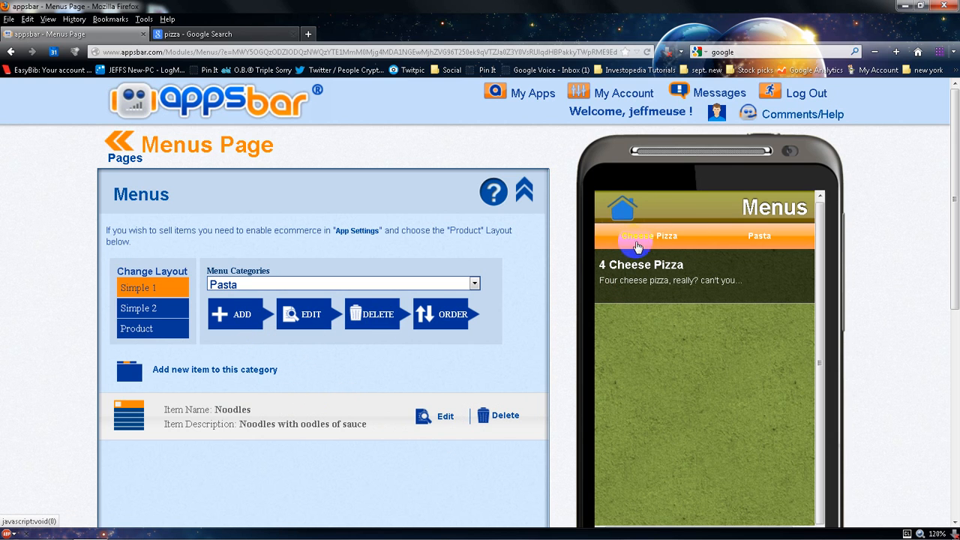
click(734, 245)
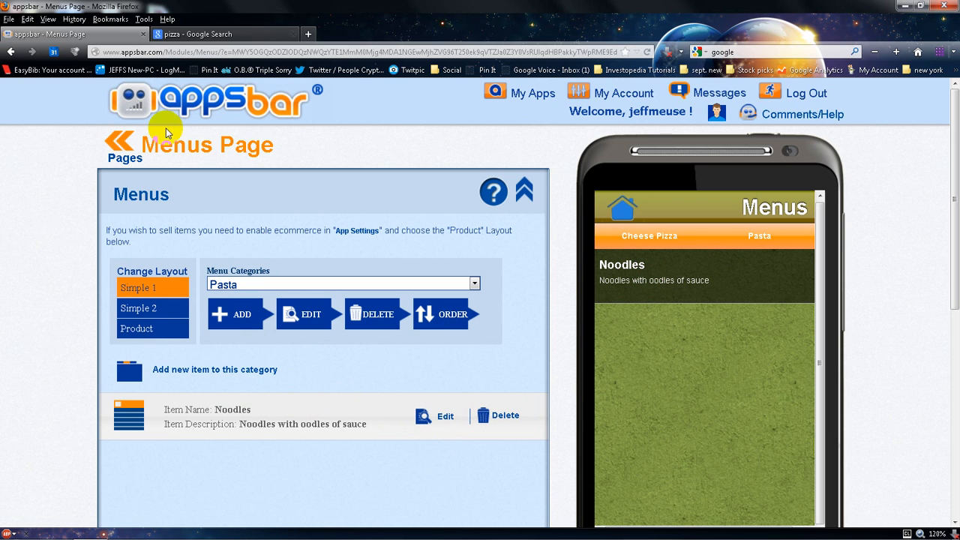
click(115, 152)
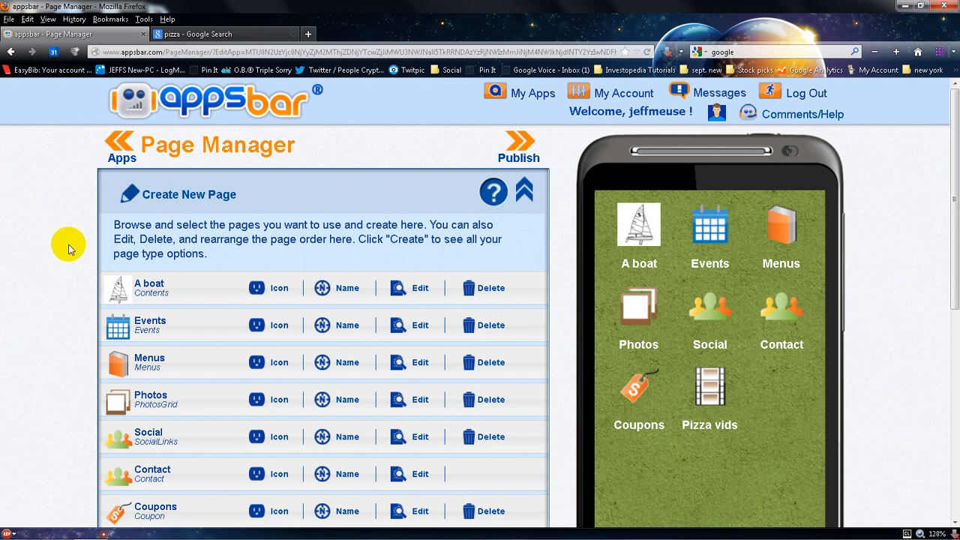
Open the Contact page for editing and enter Pizza as the contact name
scroll(67, 249, down, 4)
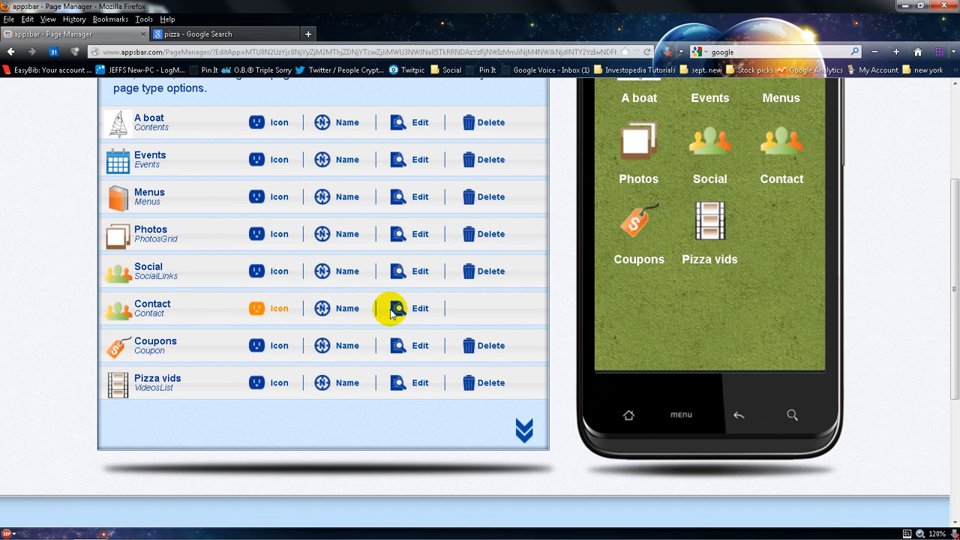
click(424, 314)
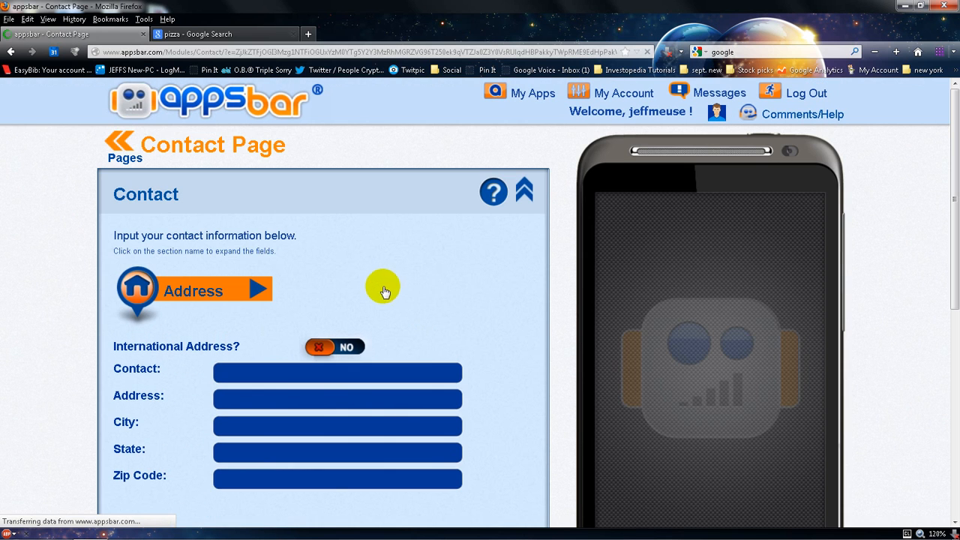
scroll(367, 280, down, 3)
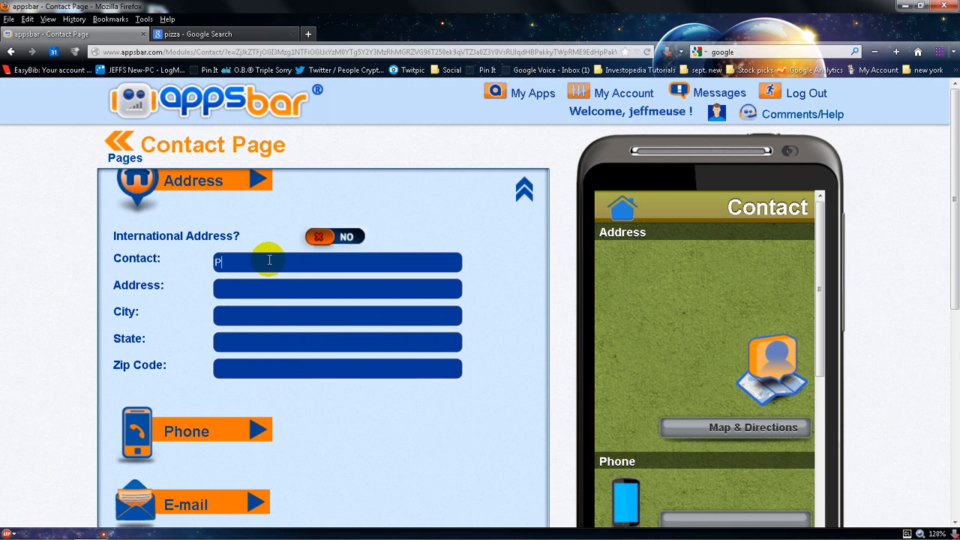
text(zza)
text(123 Main Street)
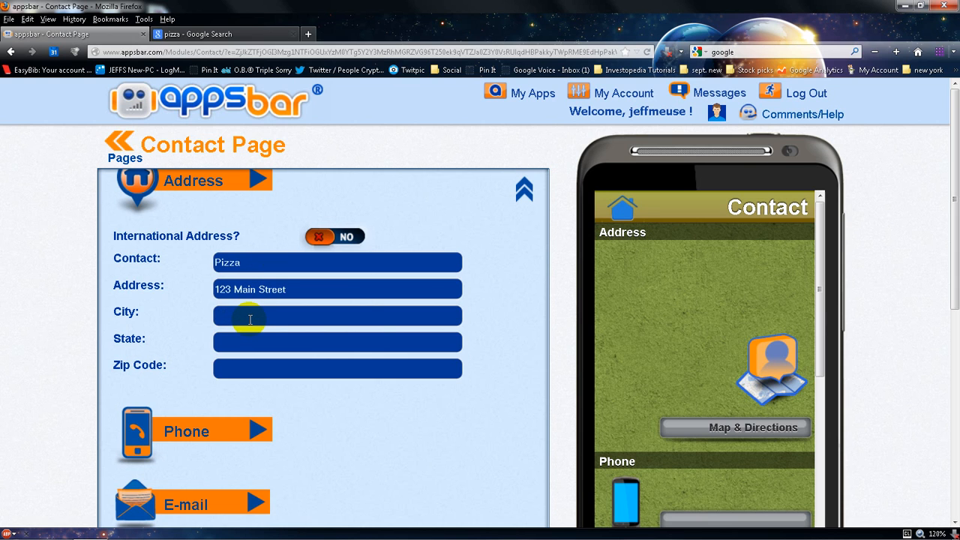
Fill in a street address, the city and the state in the contact address fields
click(250, 319)
text(Falmouth)
key(Tab)
text(Maine)
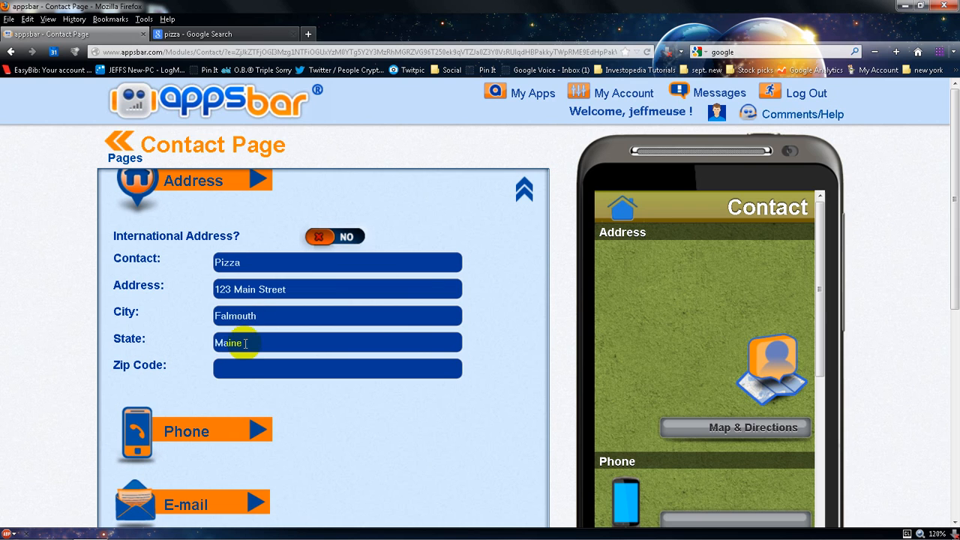
Enter the zip code and replace the street address with the restaurant's actual street address
click(247, 365)
text(04105)
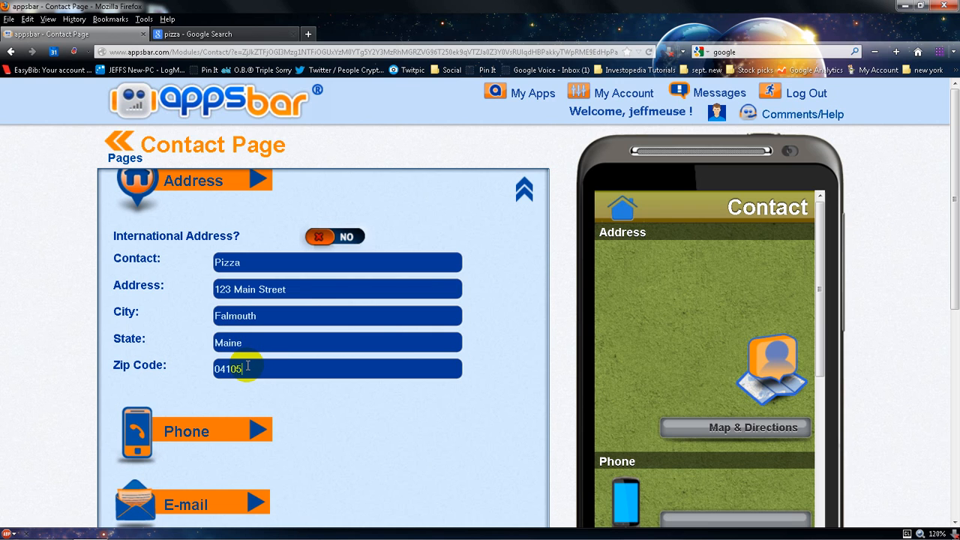
drag(285, 290, 98, 315)
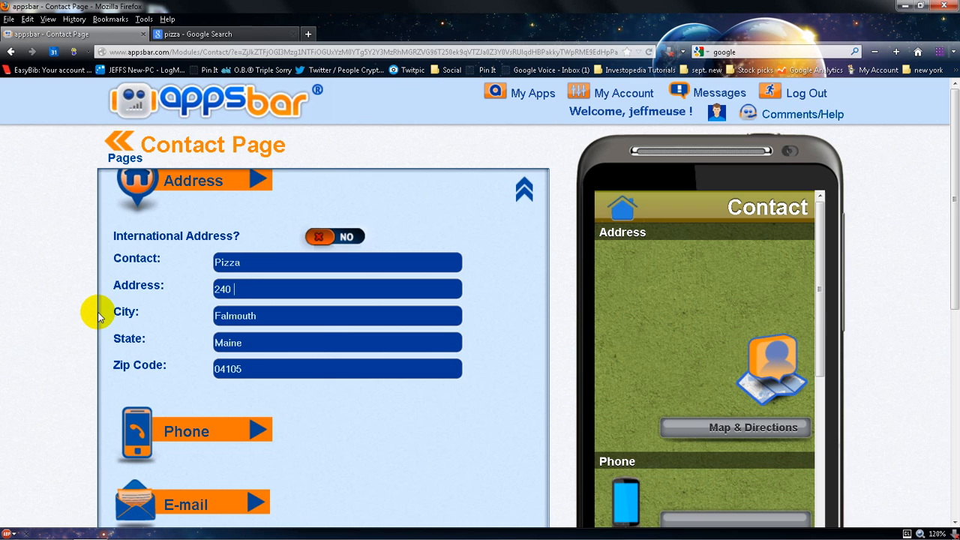
Expand the Phone section and enter the restaurant's phone number
scroll(270, 335, down, 1)
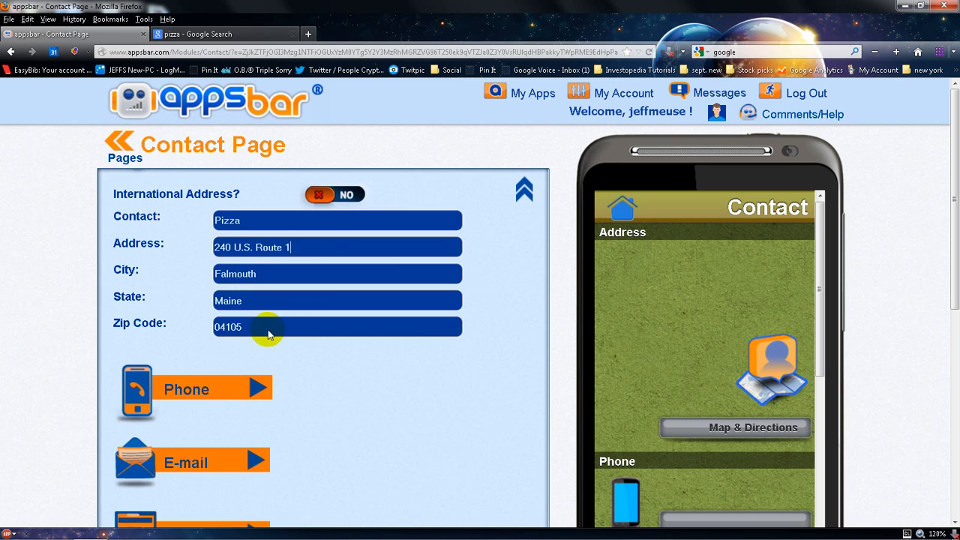
click(257, 387)
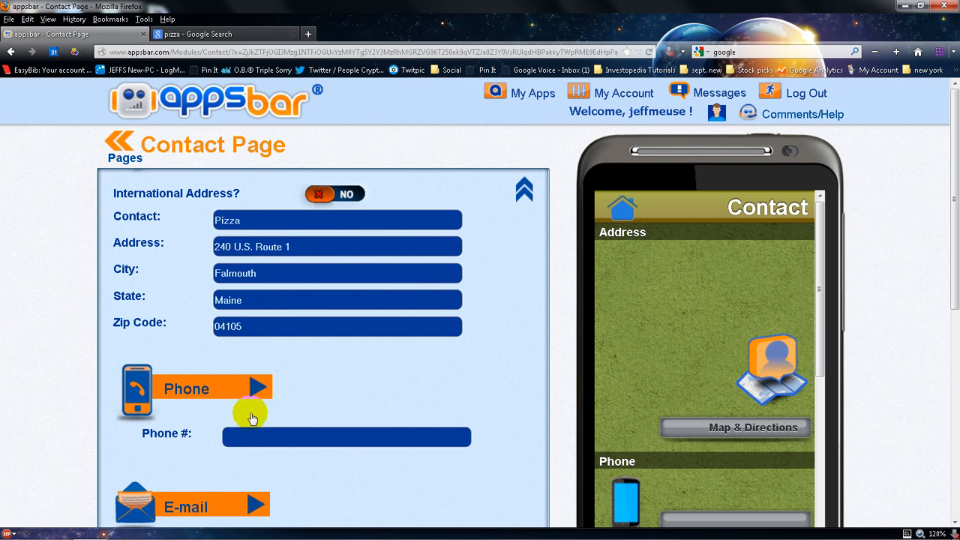
click(248, 429)
text(207-)
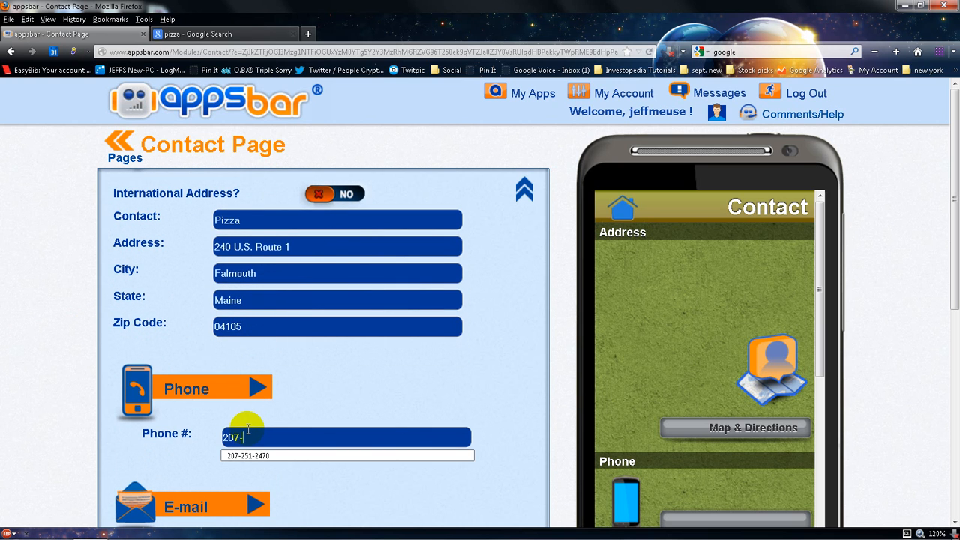
text(555)
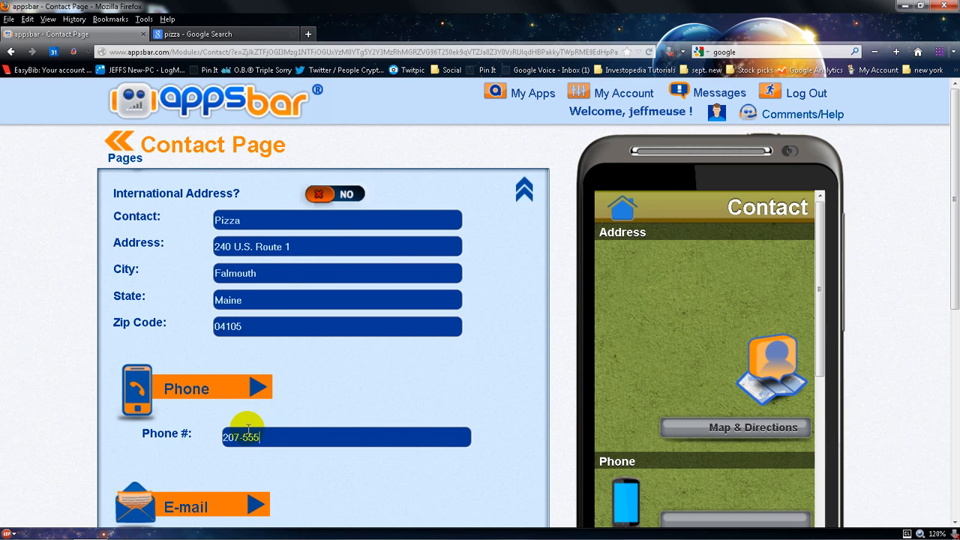
text(-121111)
Expand the E-mail section and enter the restaurant's e-mail address
scroll(249, 429, down, 1)
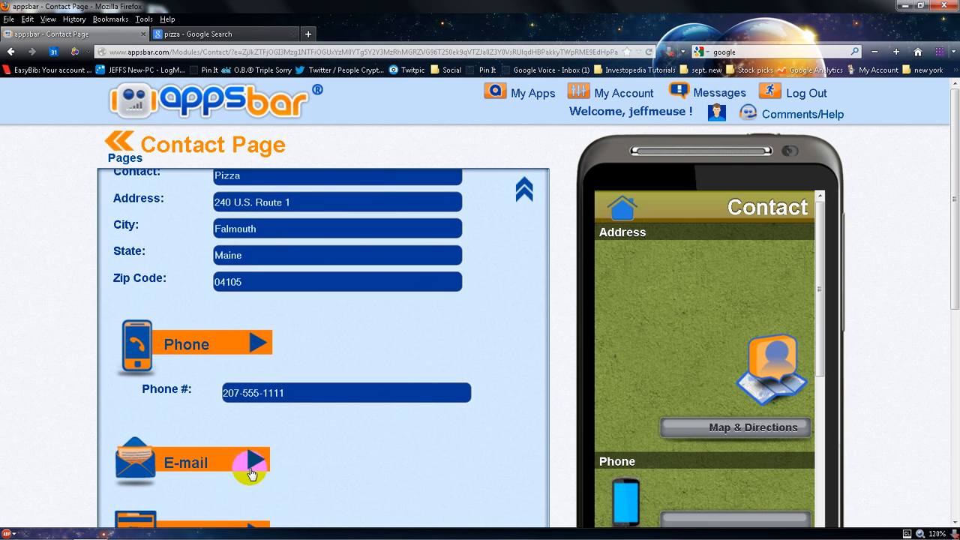
click(252, 463)
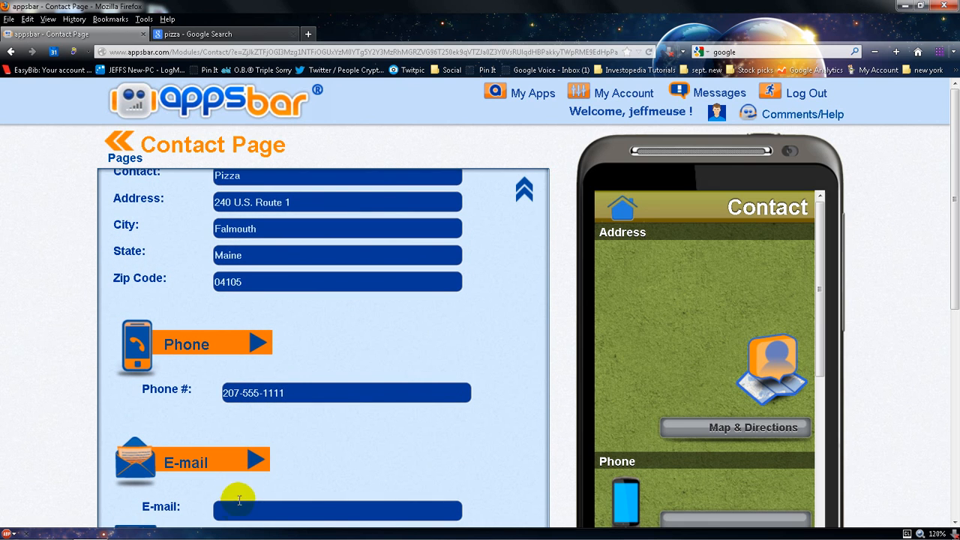
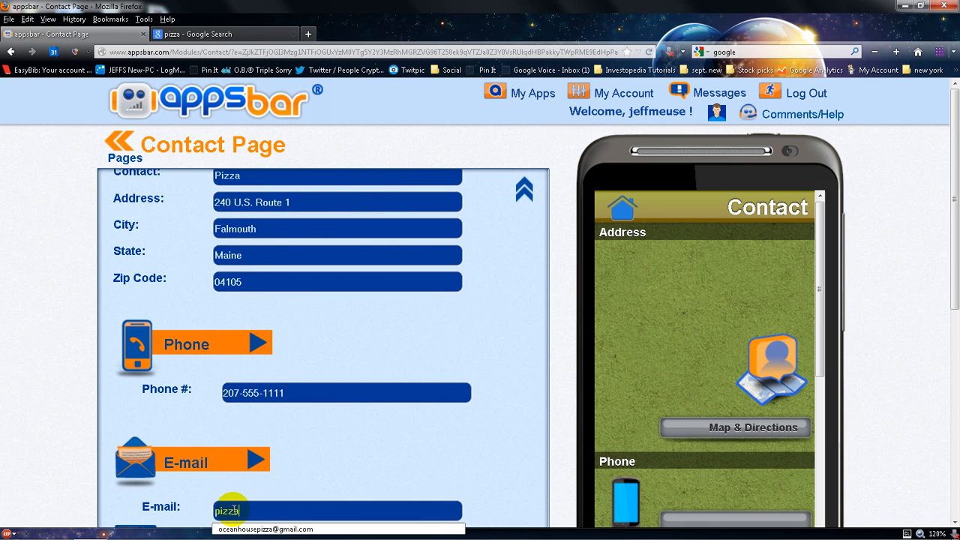
middle_click(311, 459)
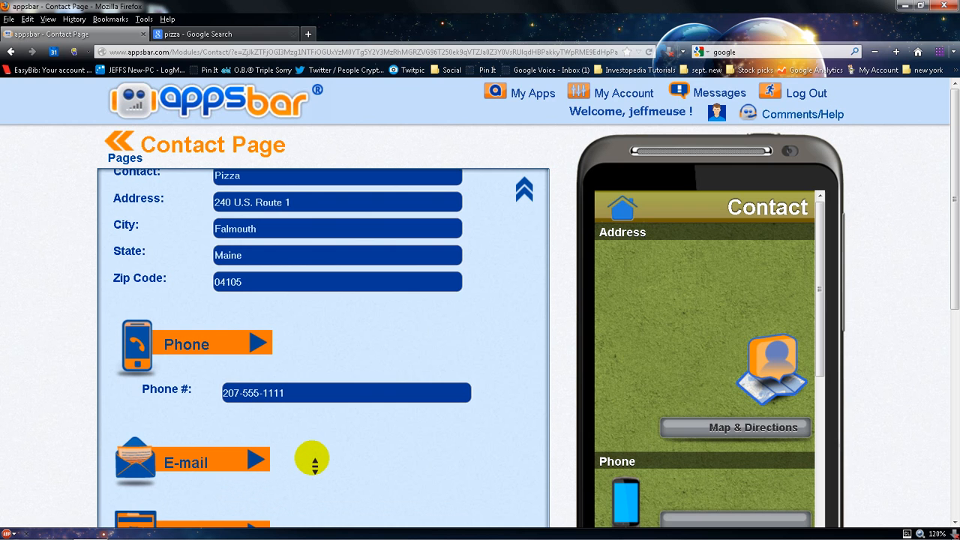
Expand the Website section and enter pizza.com as the website
scroll(312, 458, down, 2)
click(252, 488)
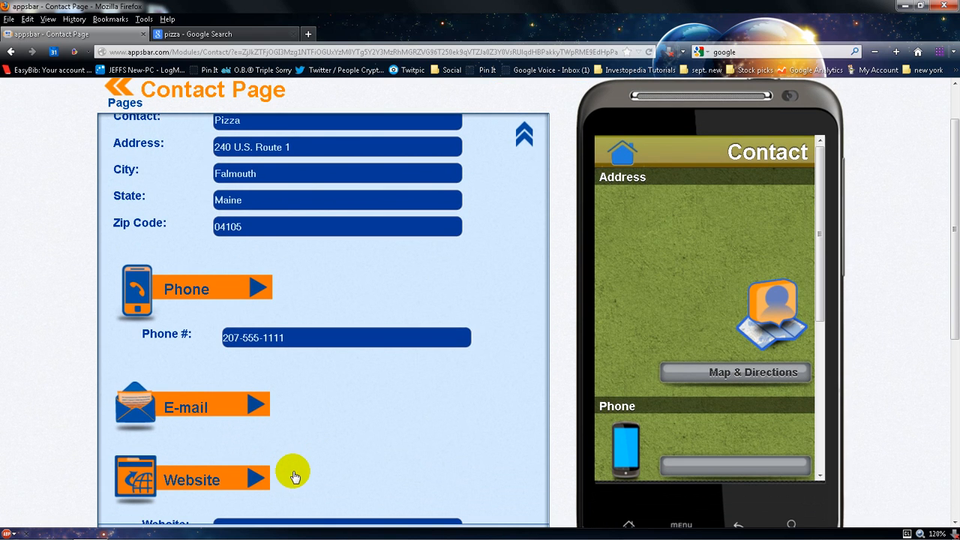
scroll(294, 477, down, 1)
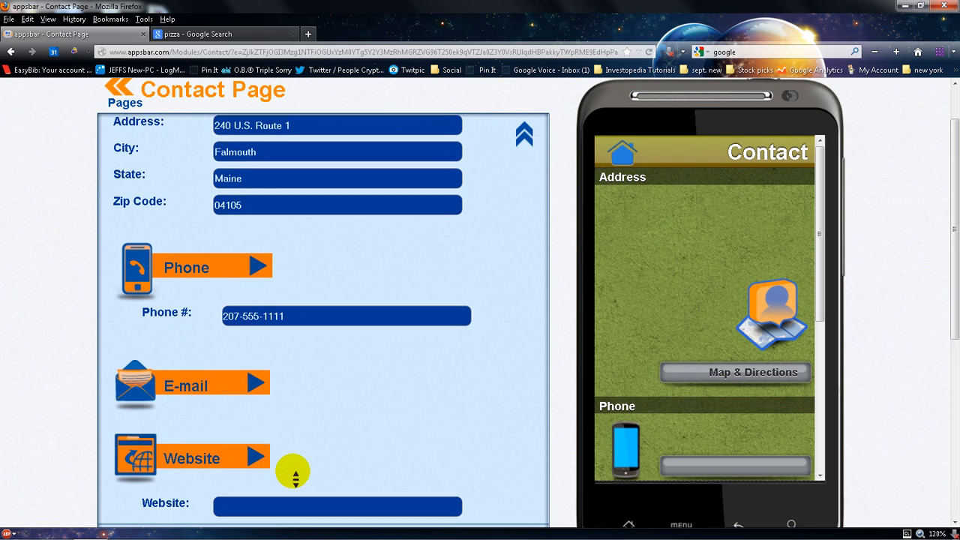
click(265, 503)
text(pizza.)
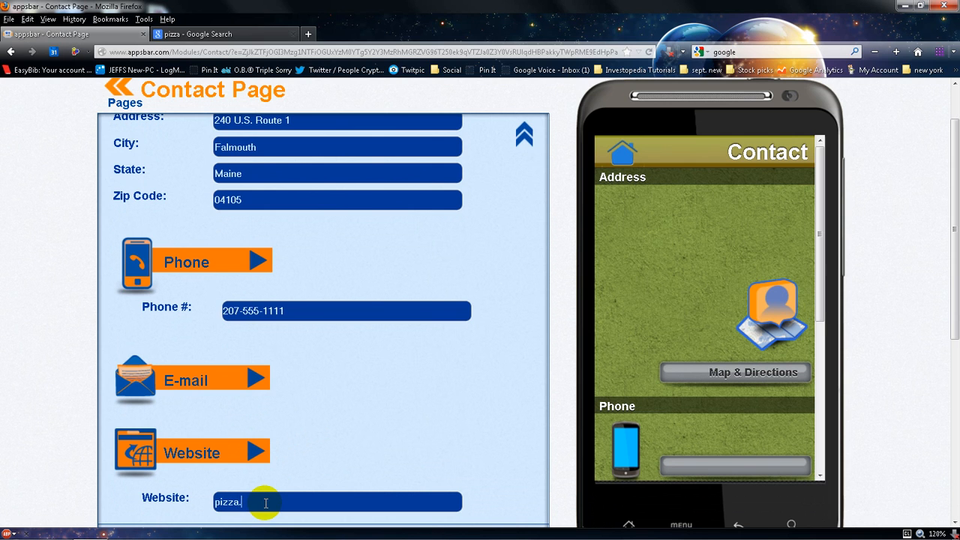
text(com)
Save the contact information with Update Contact
scroll(357, 453, down, 1)
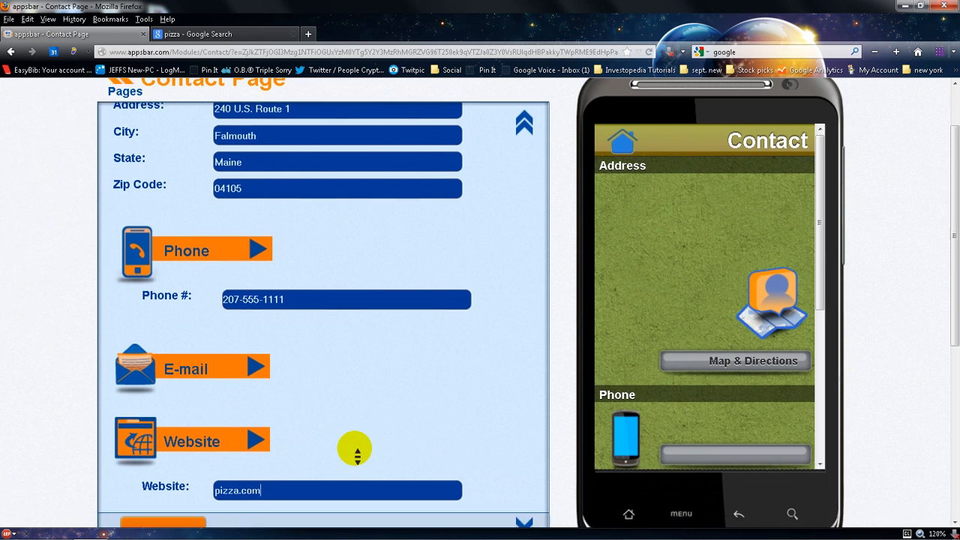
scroll(357, 453, down, 5)
scroll(353, 445, up, 3)
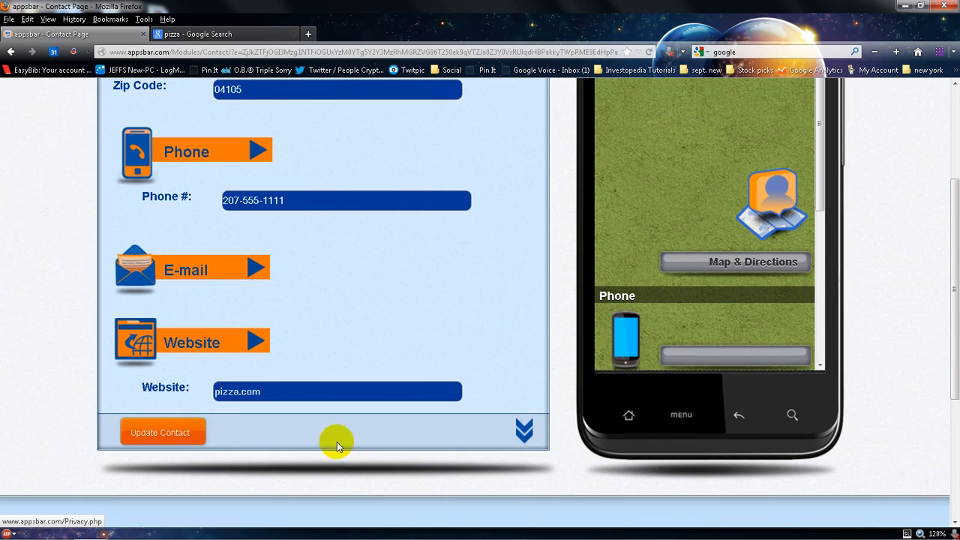
click(170, 434)
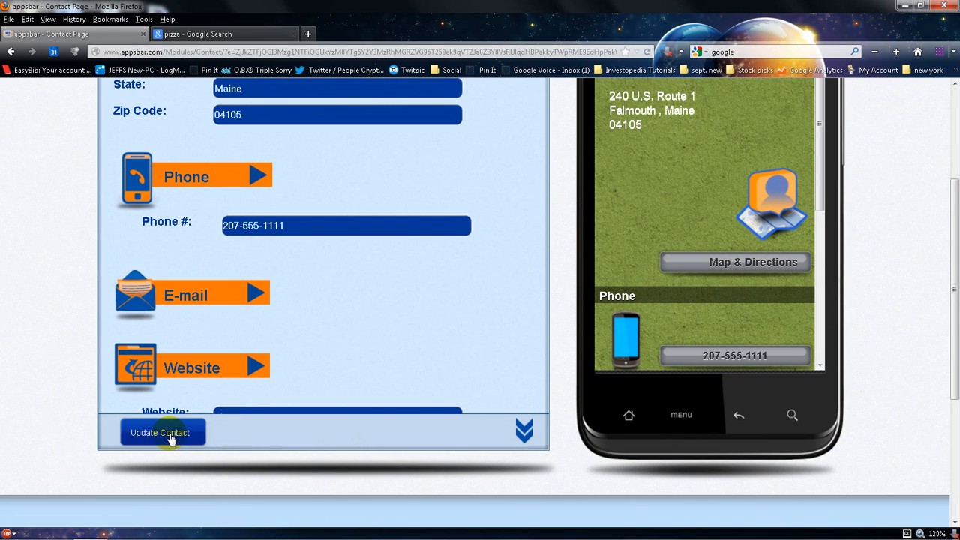
Test the Map & Directions button in the phone preview and close the map tab it opens
scroll(472, 303, up, 3)
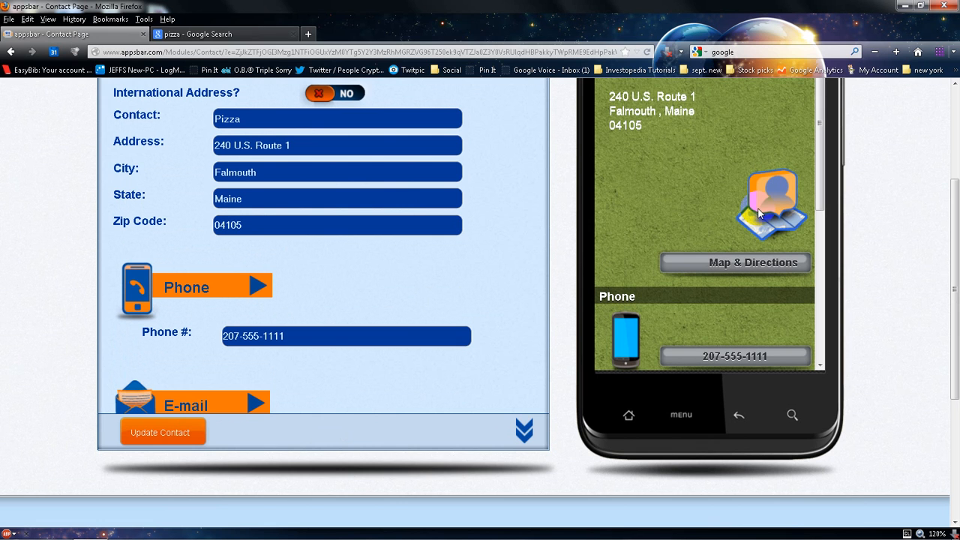
click(951, 212)
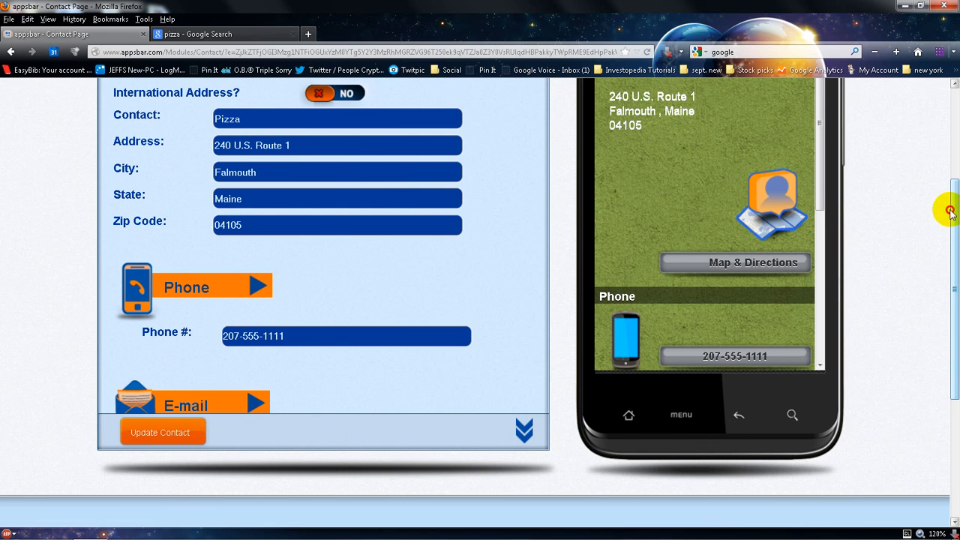
drag(950, 212, 922, 180)
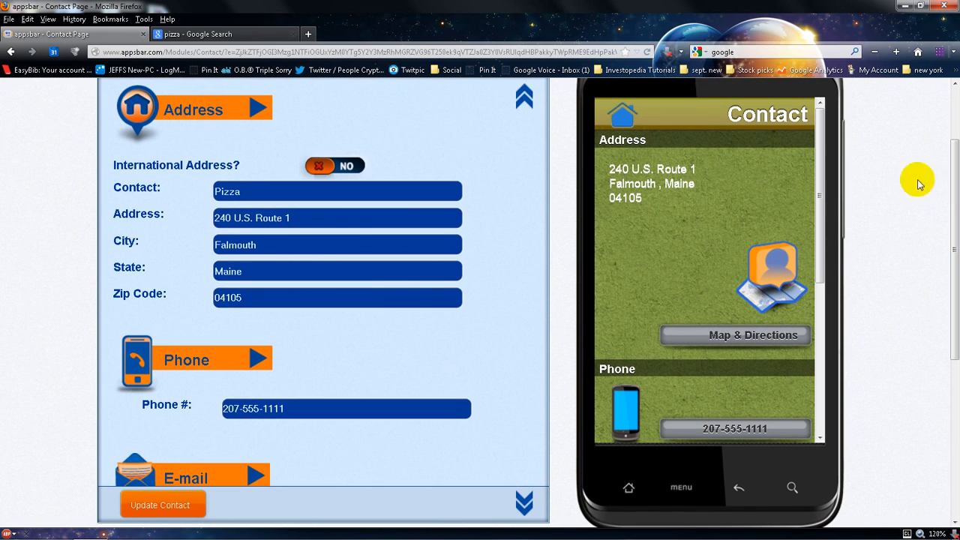
click(676, 338)
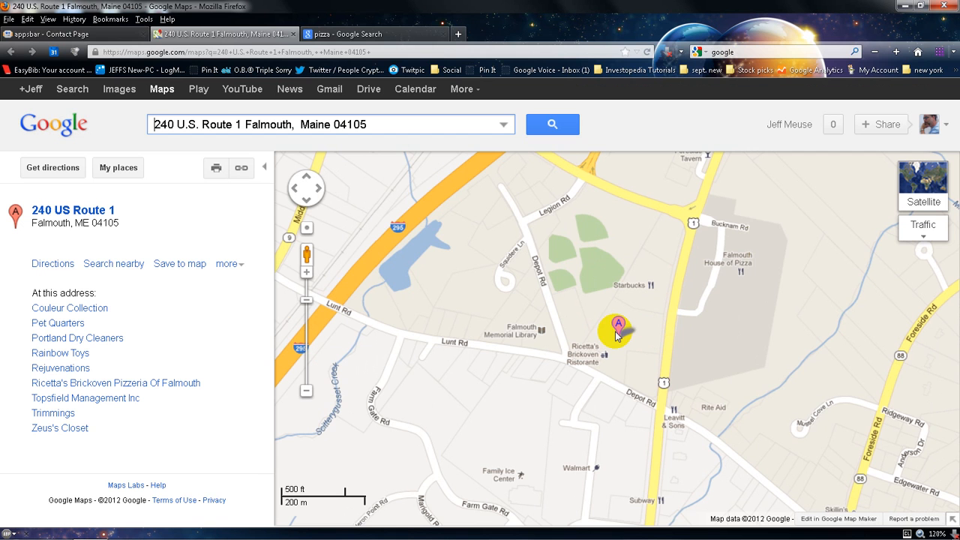
click(291, 35)
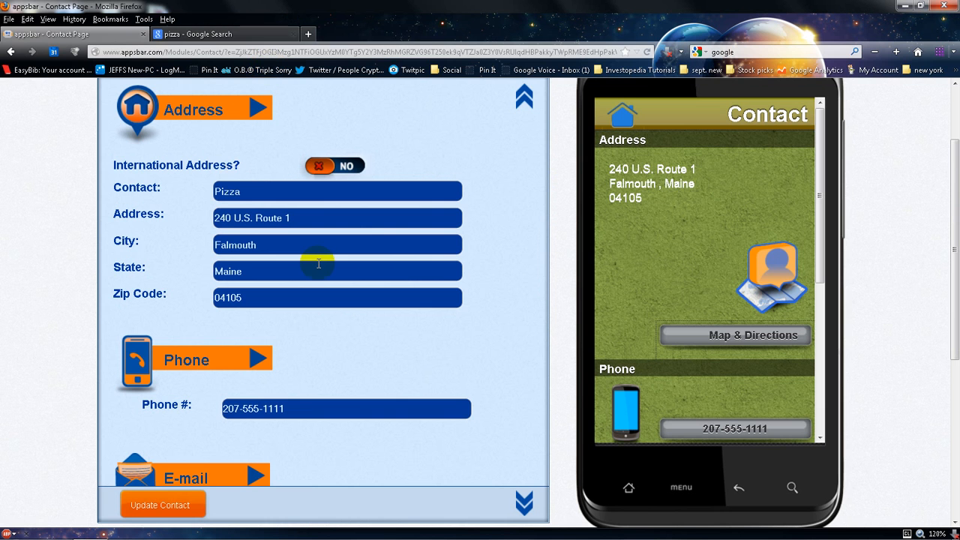
Test the phone button in the preview, go back, and scroll through the contact details
click(717, 429)
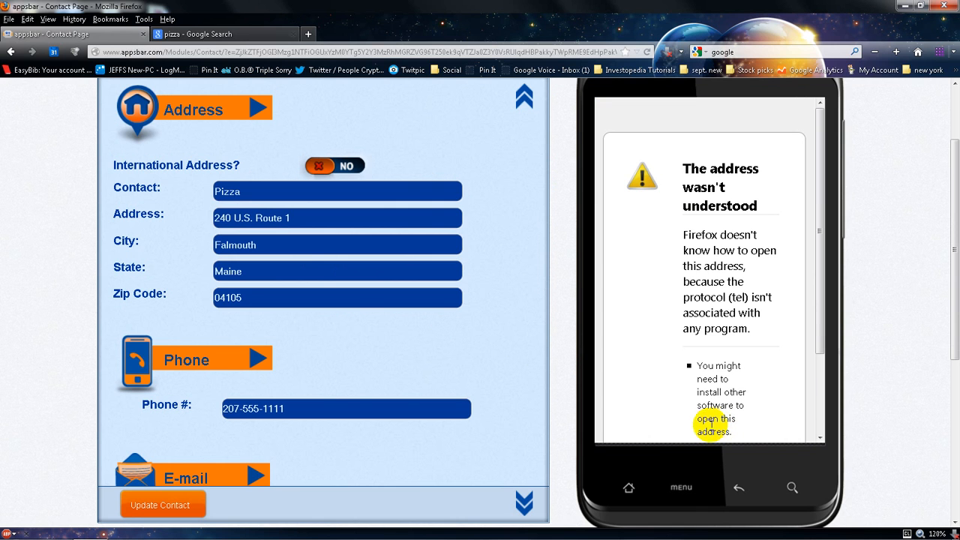
click(630, 488)
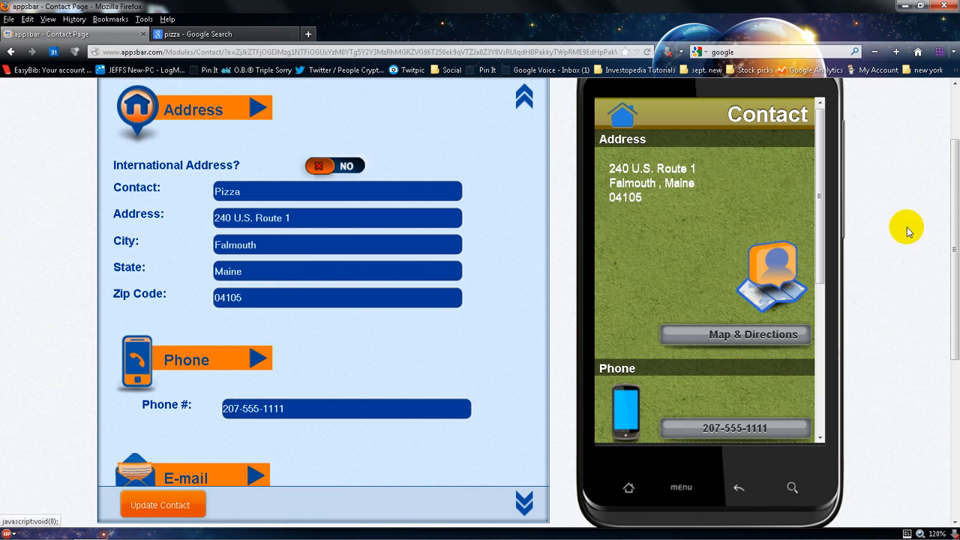
click(818, 230)
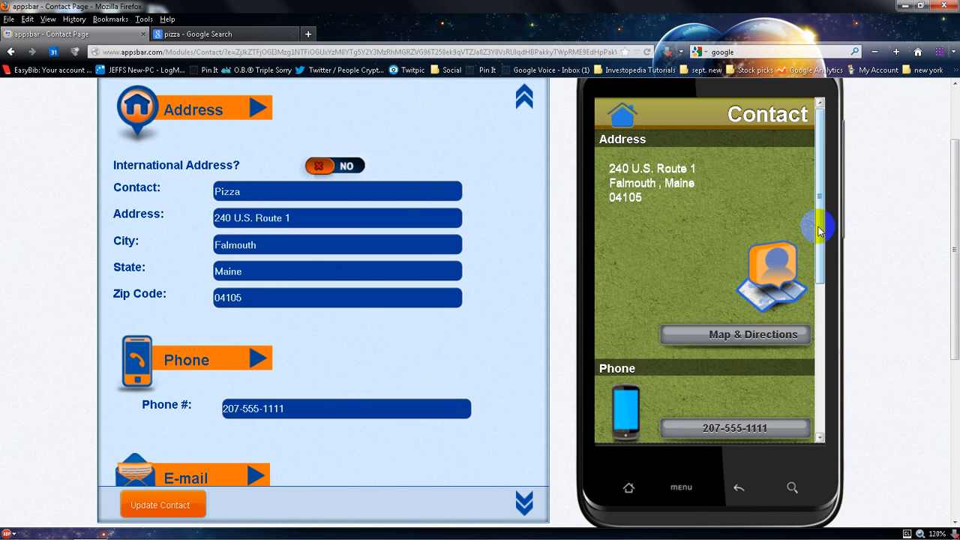
drag(819, 231, 794, 396)
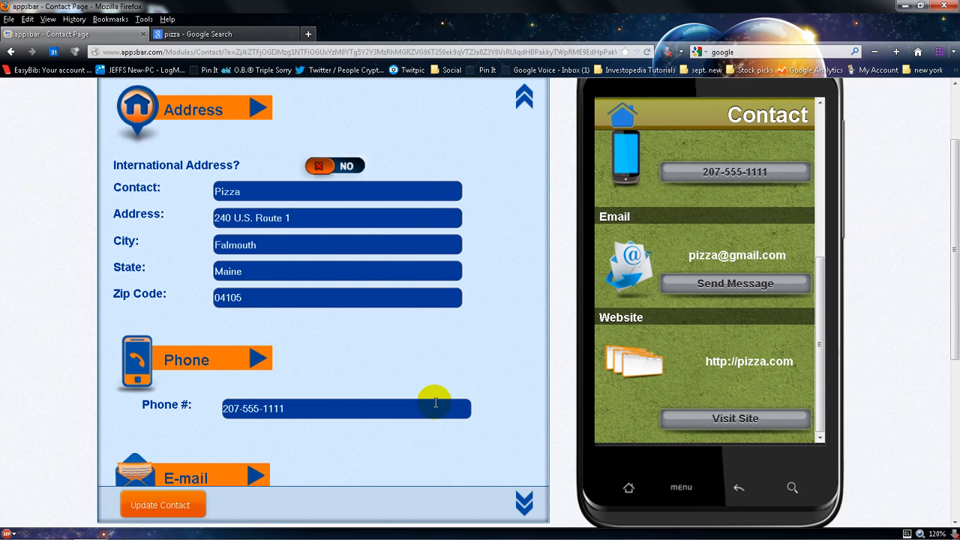
Return from the Contact page to the Page Manager
scroll(433, 311, up, 2)
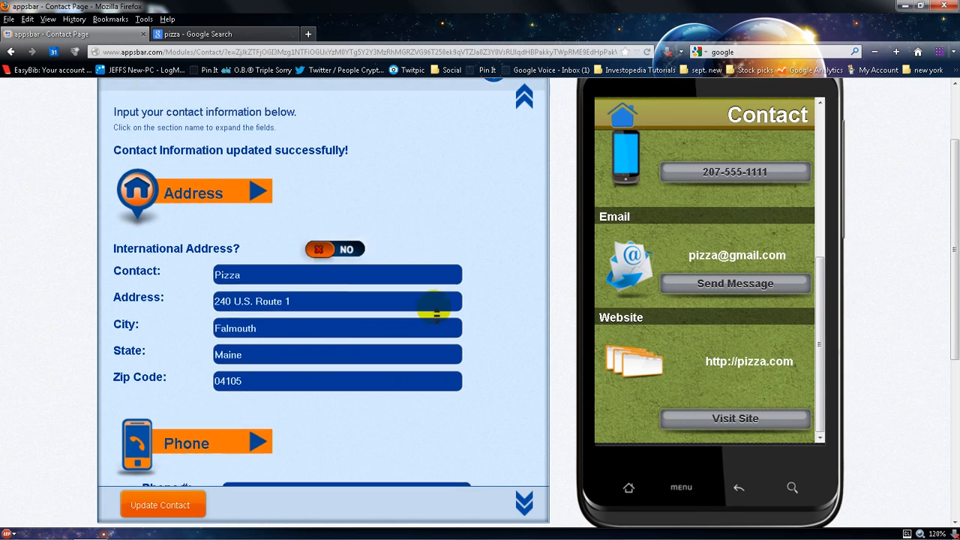
scroll(435, 310, up, 2)
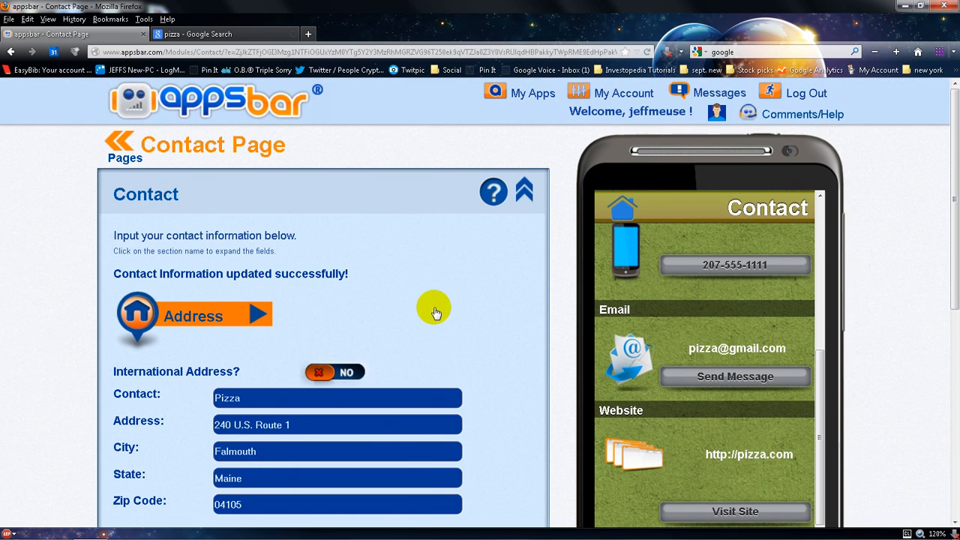
click(116, 149)
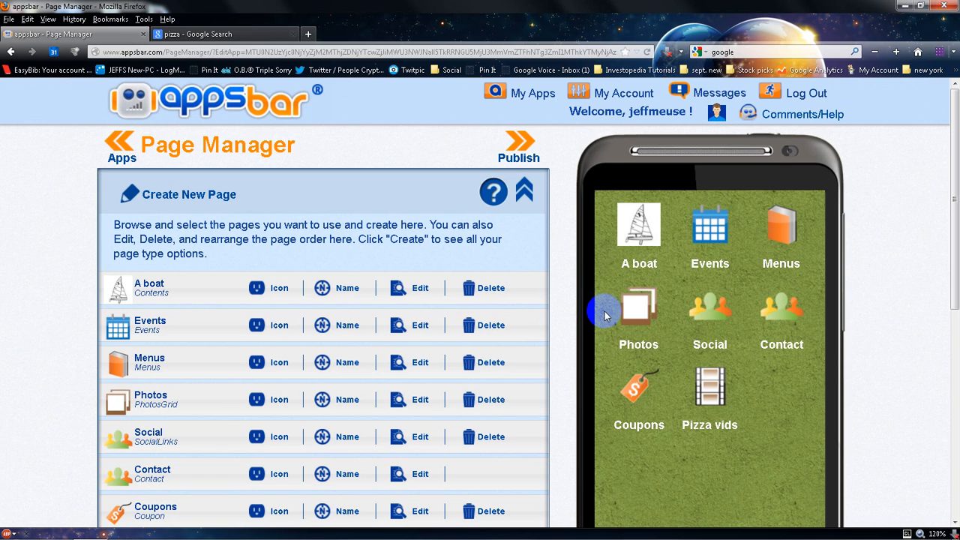
Run the publishing check for the app and return to the Page Manager
click(513, 152)
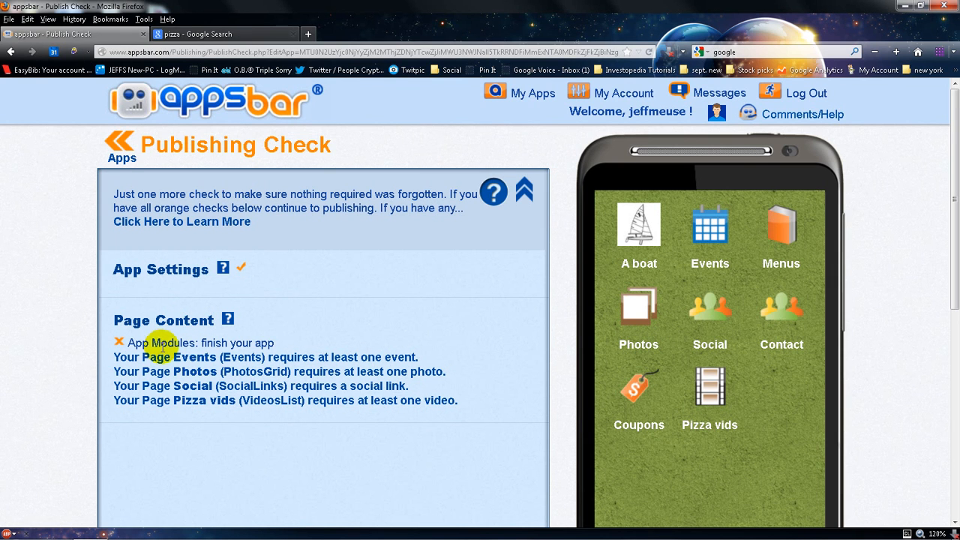
click(114, 142)
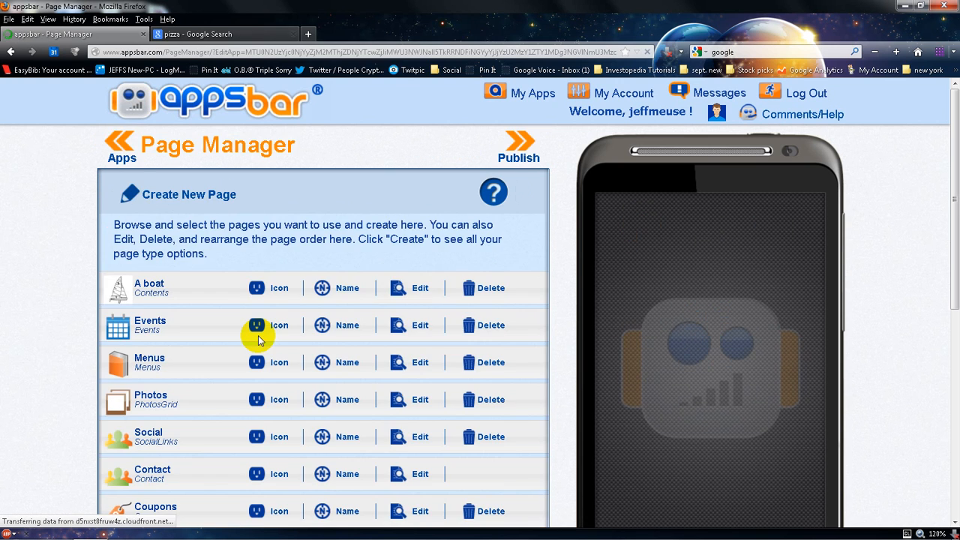
Delete the Events, Social, Photos and Coupons pages from the app, confirming each deletion
click(480, 325)
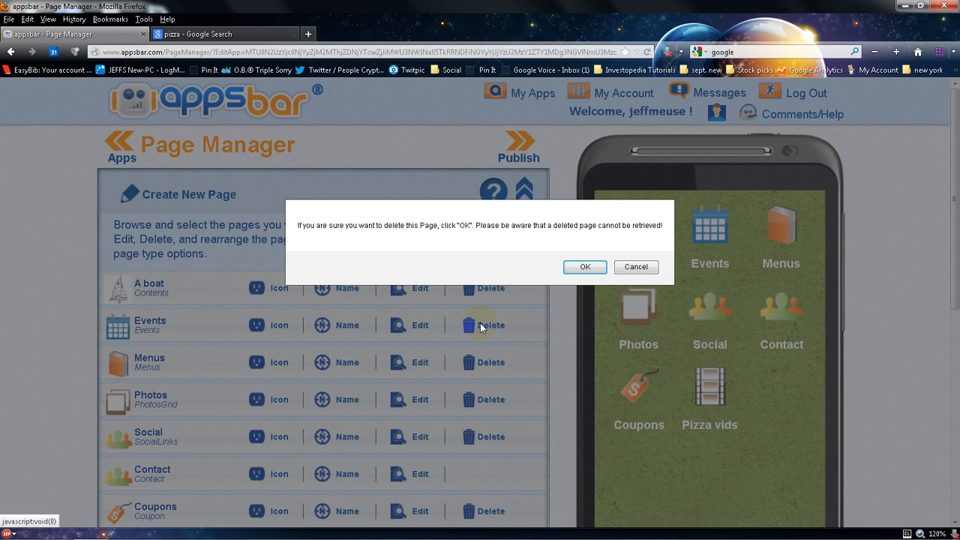
click(586, 267)
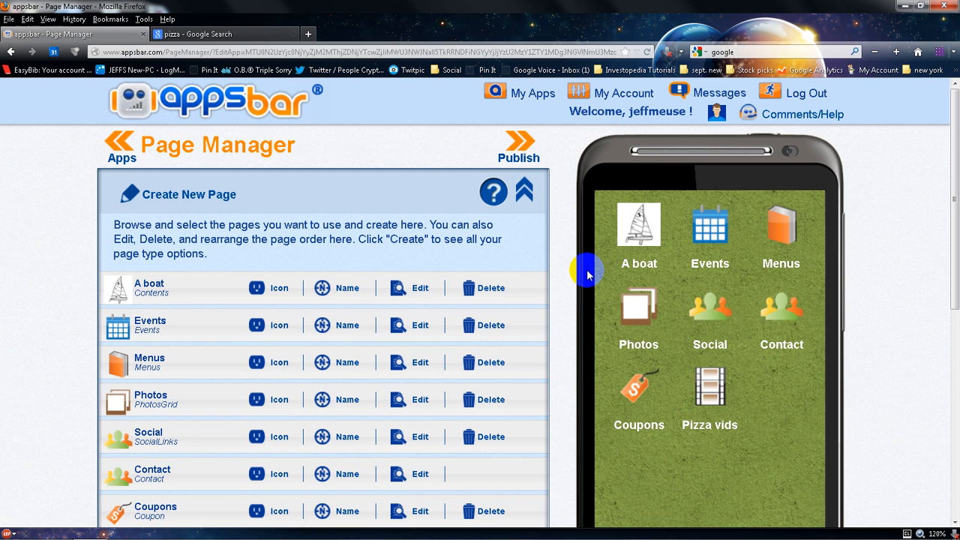
click(468, 399)
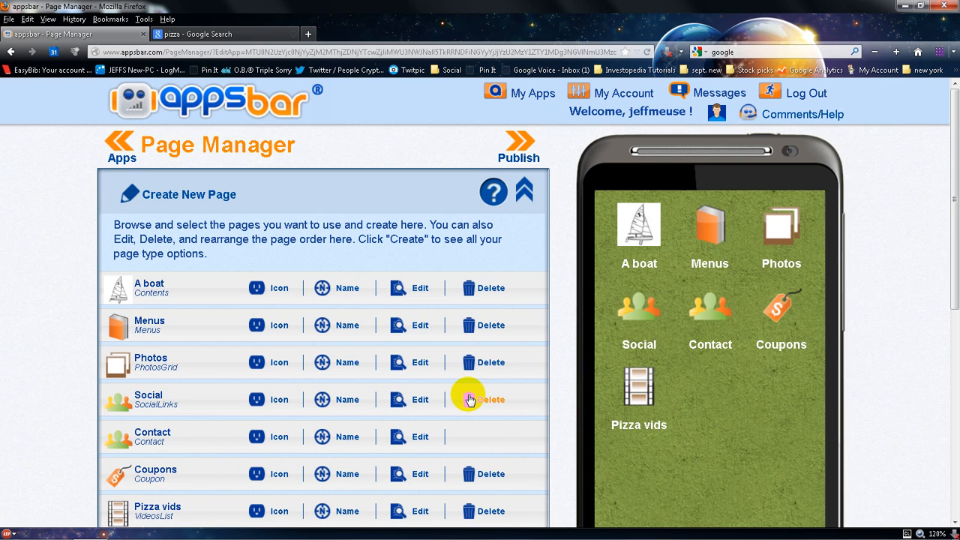
click(469, 399)
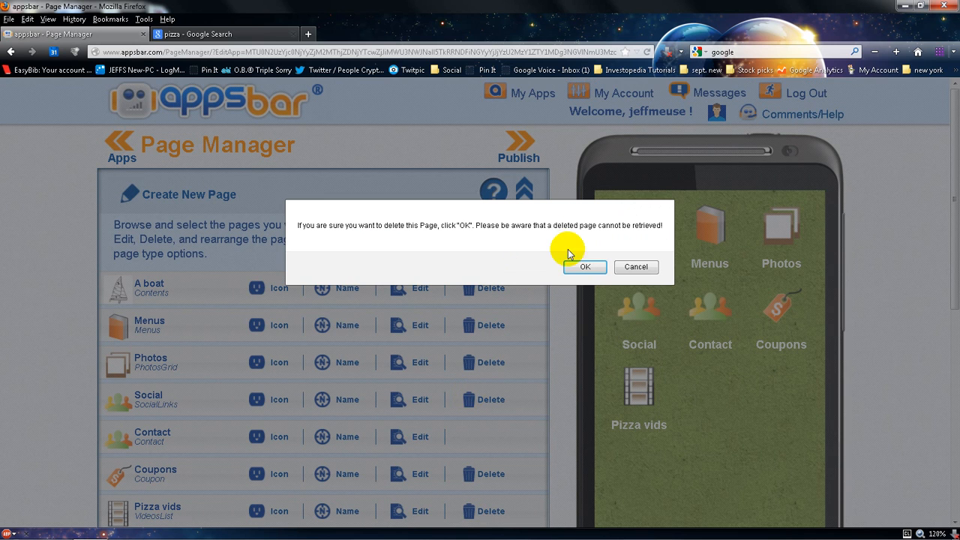
click(583, 268)
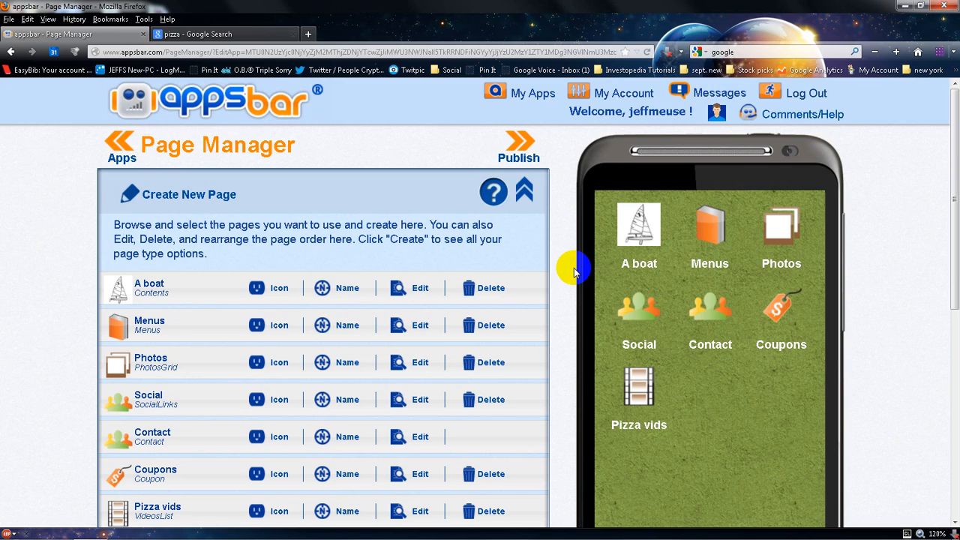
click(468, 362)
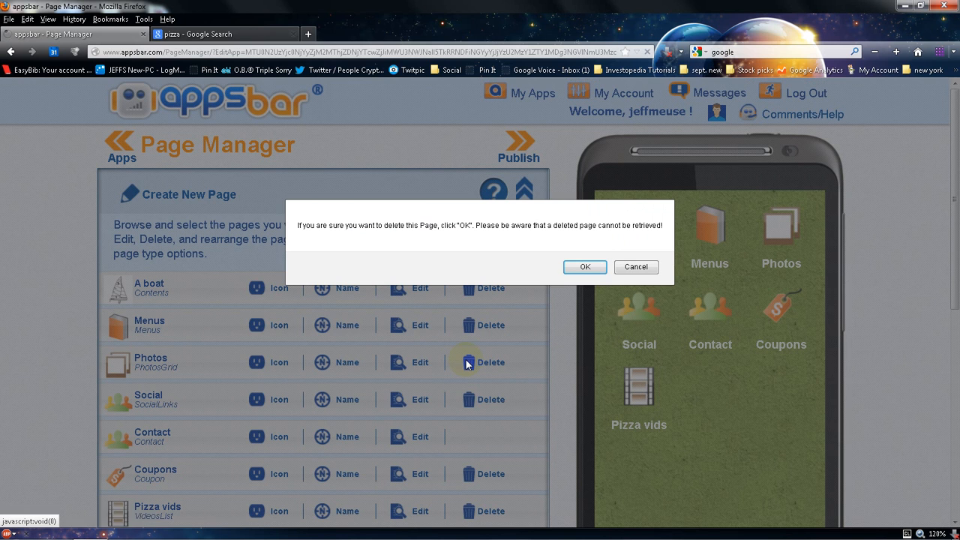
click(592, 271)
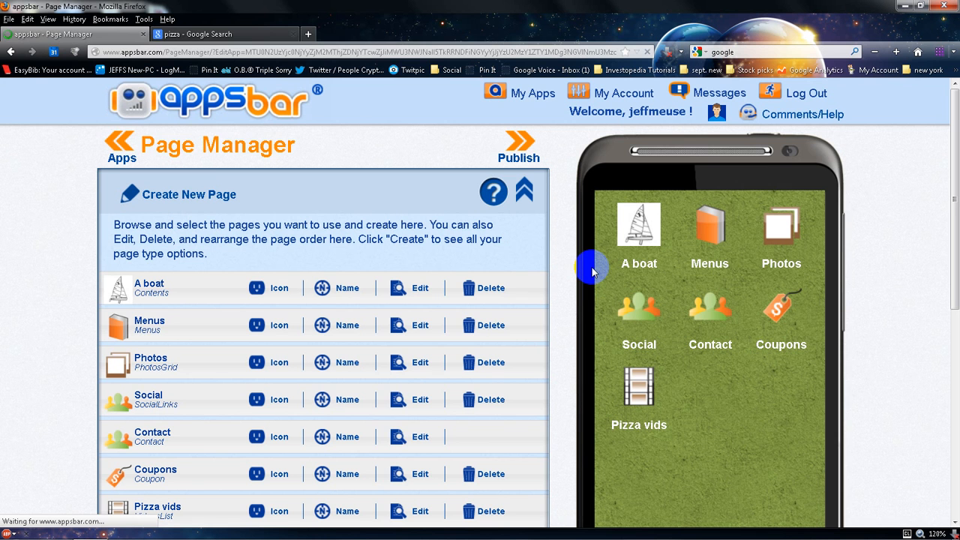
click(467, 470)
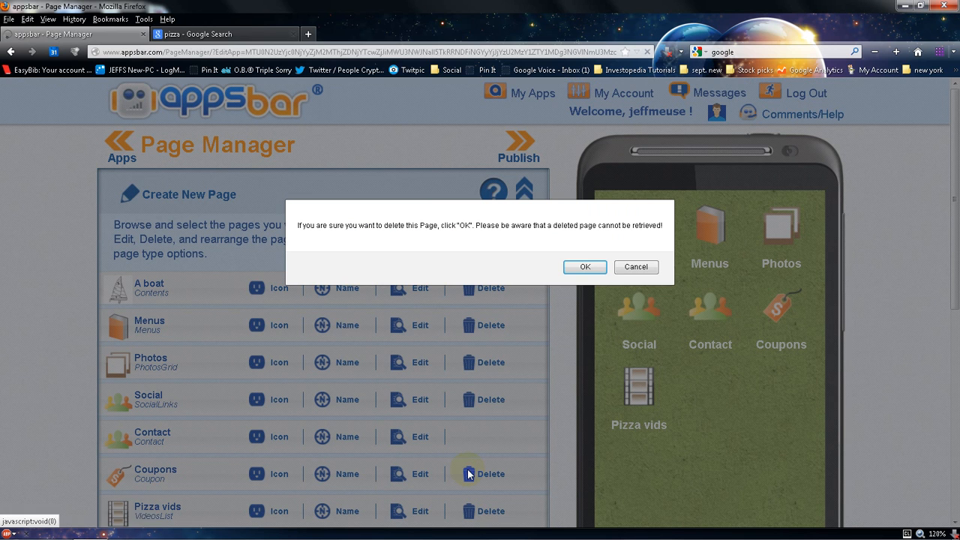
click(586, 272)
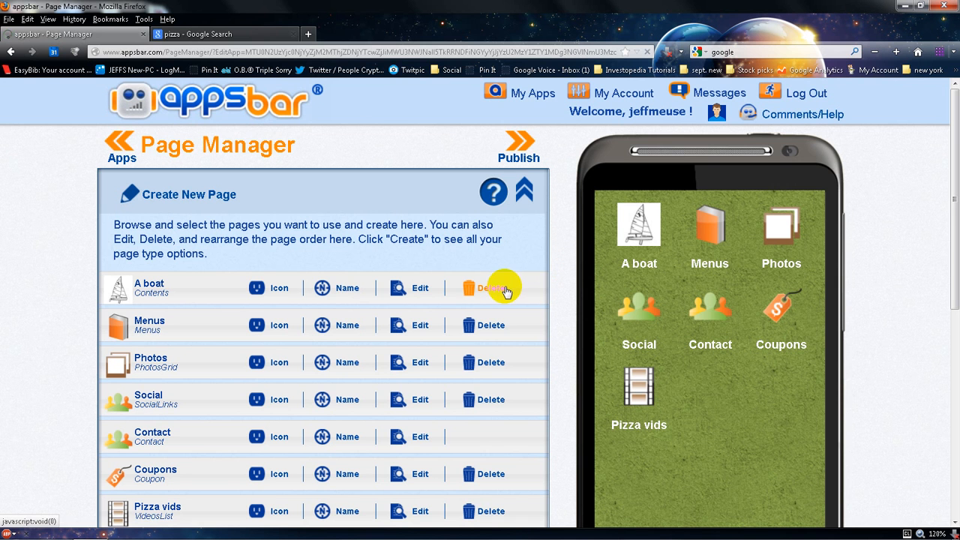
Reopen the Pizza time Page Manager and delete the Pizza vids page
scroll(505, 289, down, 3)
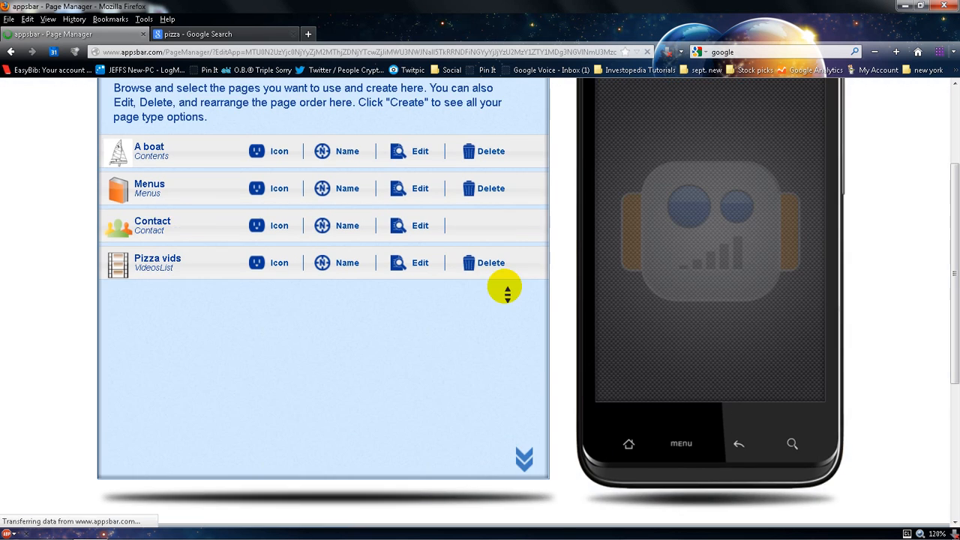
scroll(507, 290, up, 3)
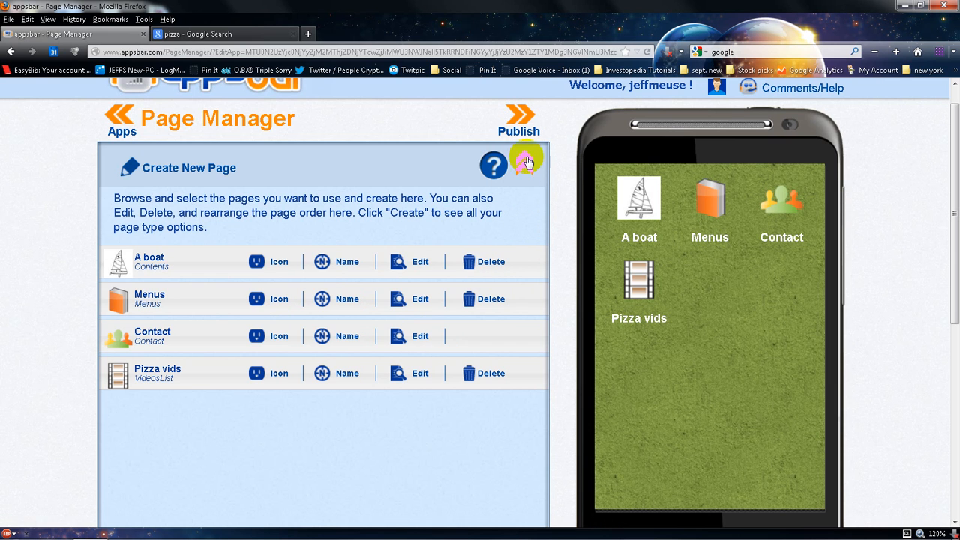
click(519, 118)
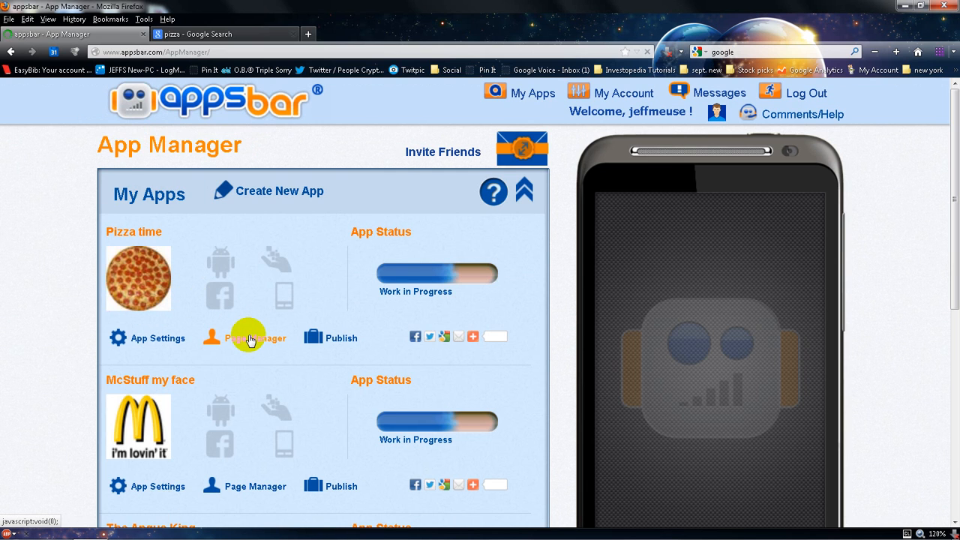
click(250, 338)
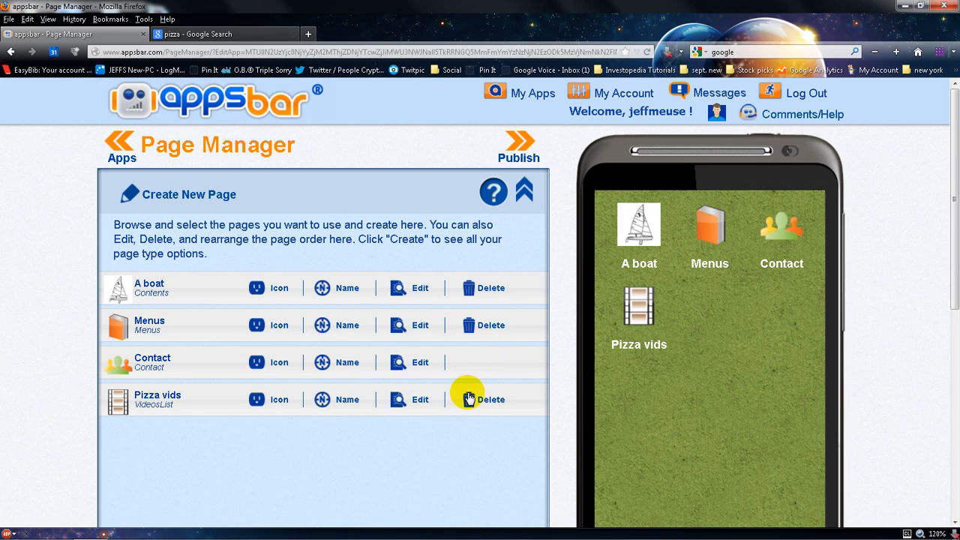
click(468, 398)
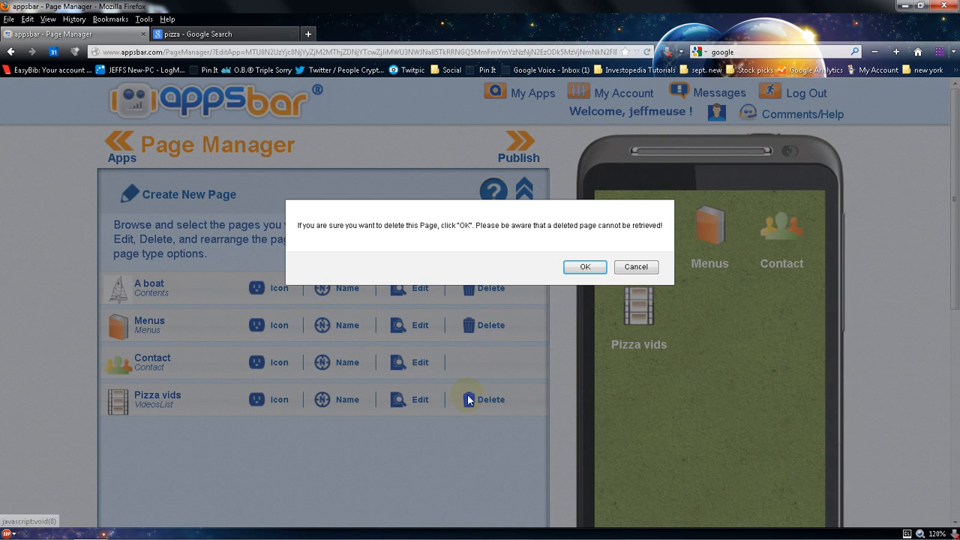
click(575, 269)
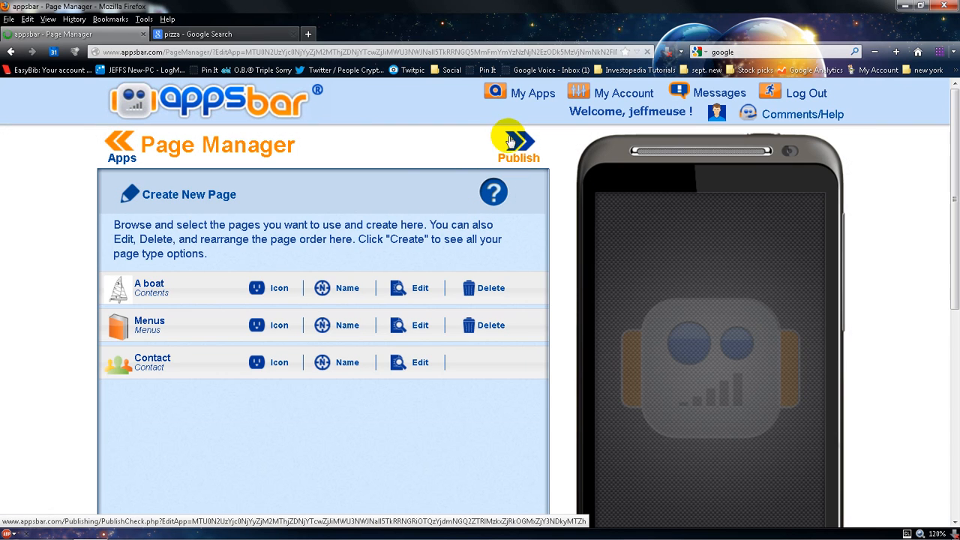
Start creating a new page of the Links type for the Pizza time app
click(514, 148)
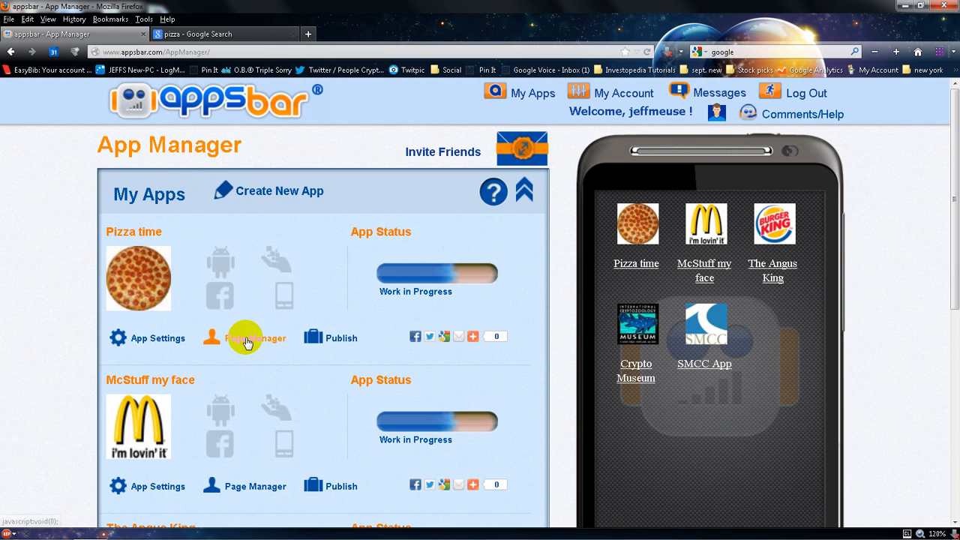
click(246, 340)
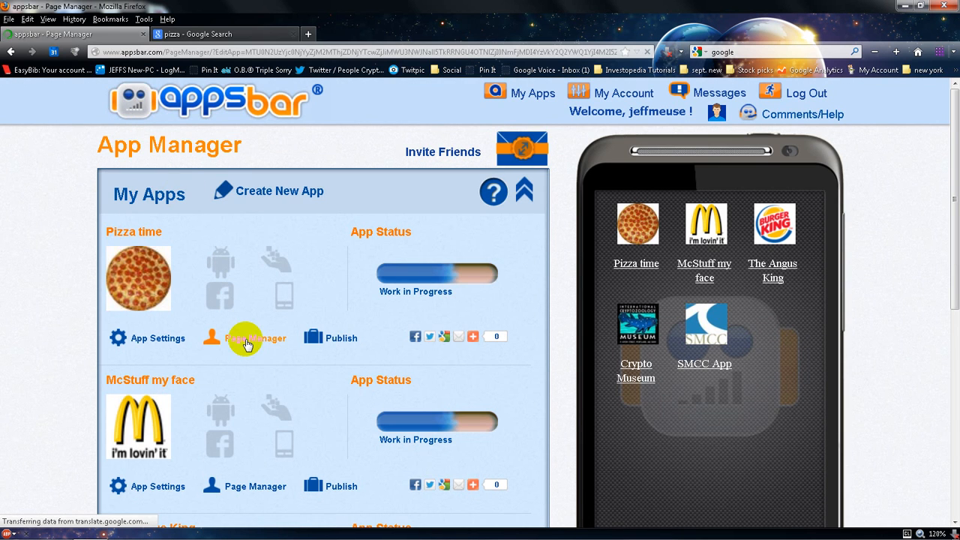
click(214, 197)
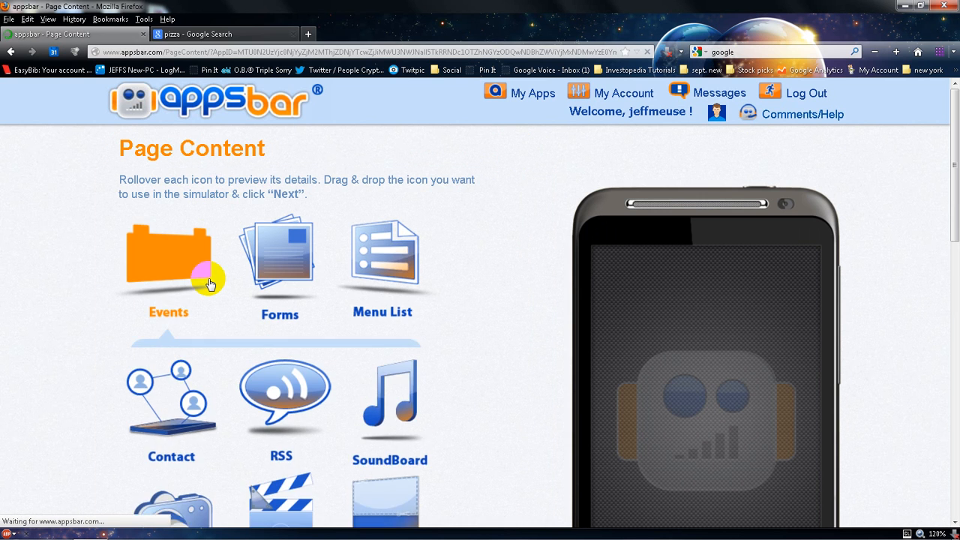
scroll(207, 275, down, 3)
scroll(210, 283, down, 2)
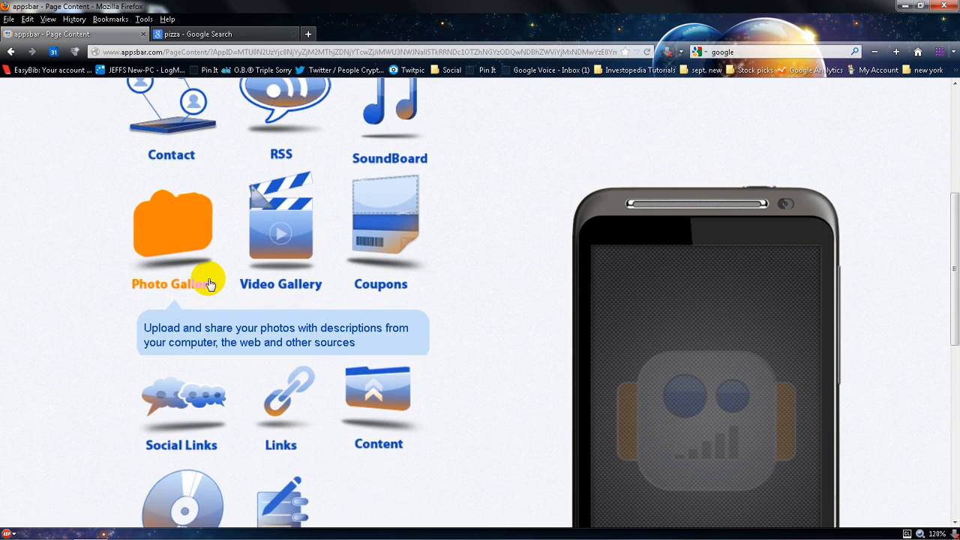
scroll(210, 284, down, 3)
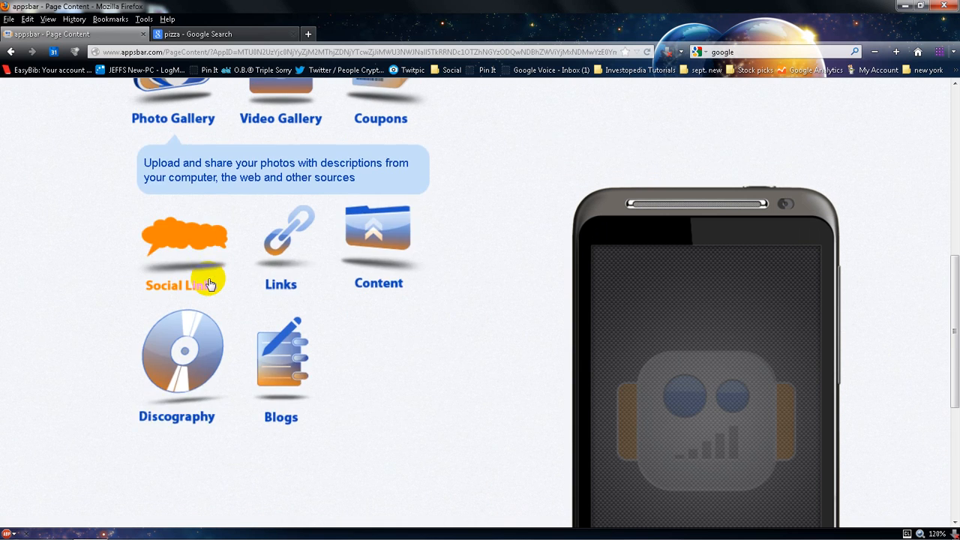
click(282, 181)
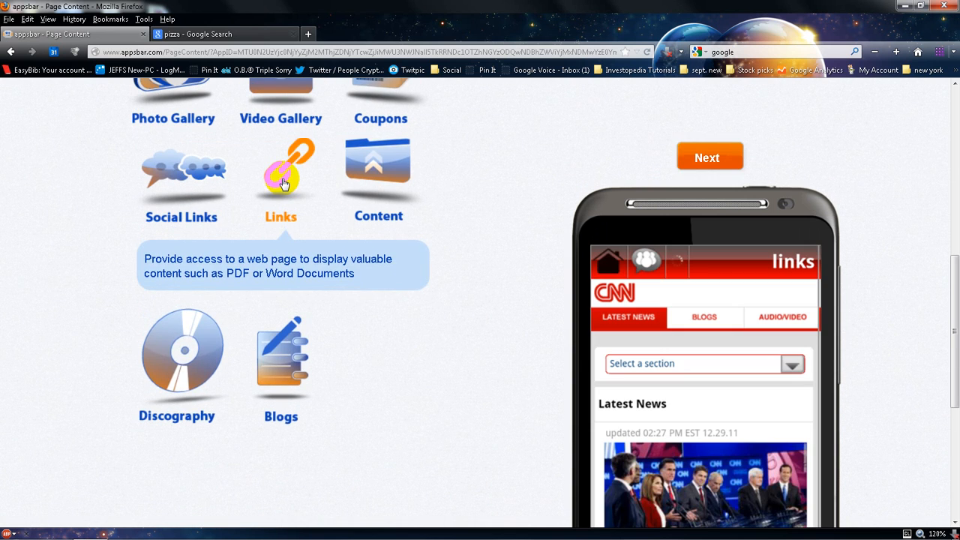
click(696, 162)
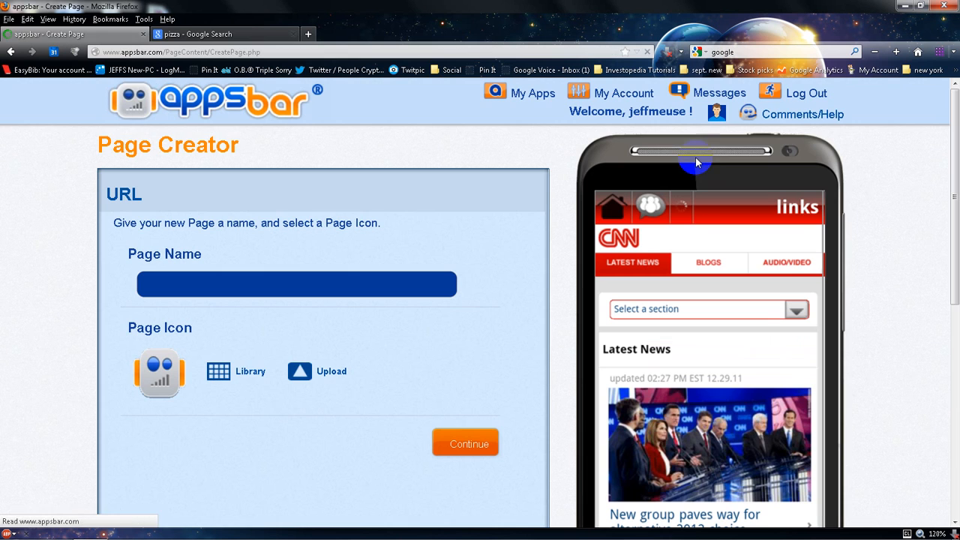
Name the new page Links, choose the ghost icon from the icon library, and continue
click(285, 289)
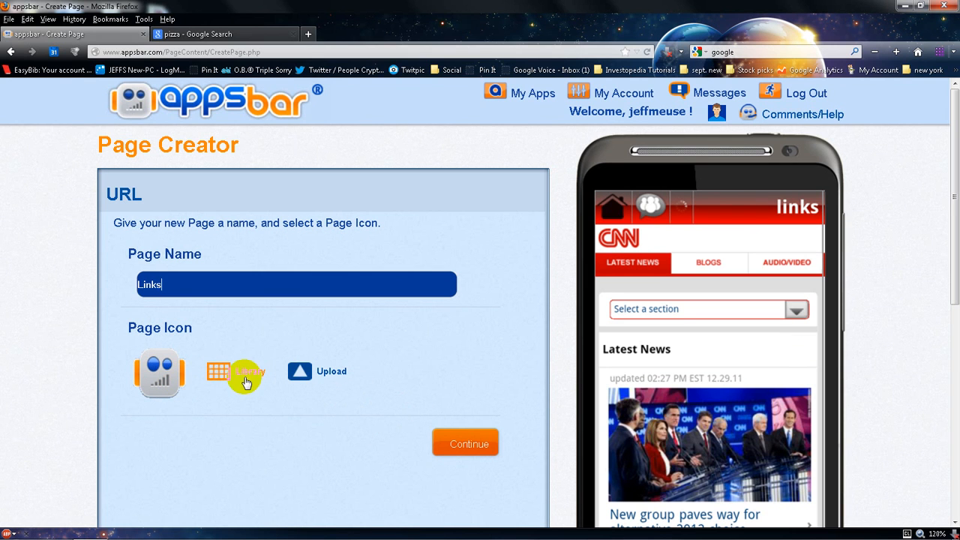
click(447, 434)
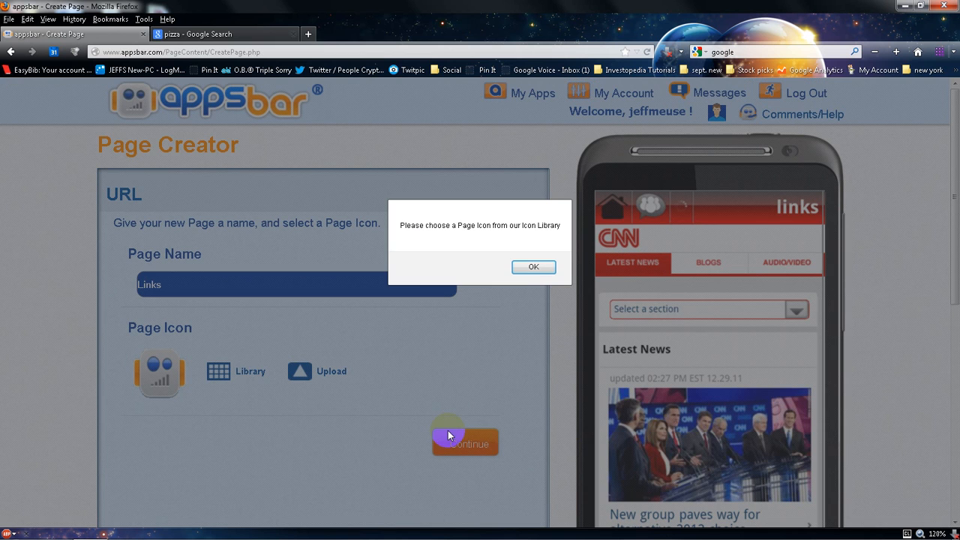
click(526, 268)
click(229, 371)
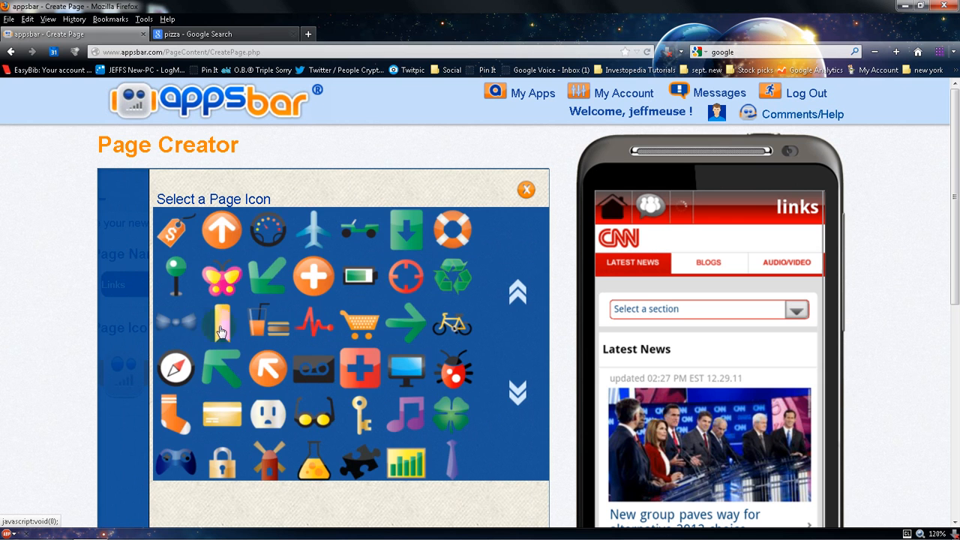
click(518, 392)
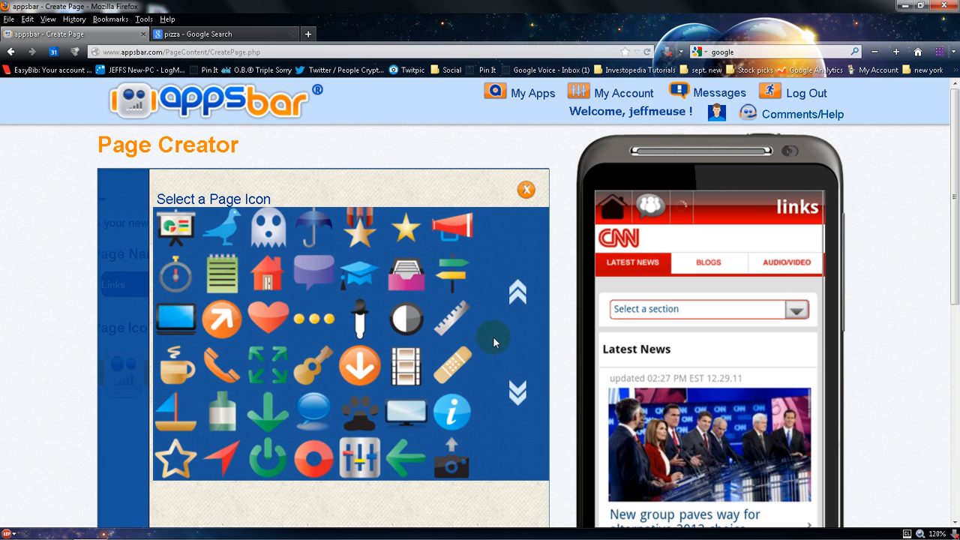
click(257, 237)
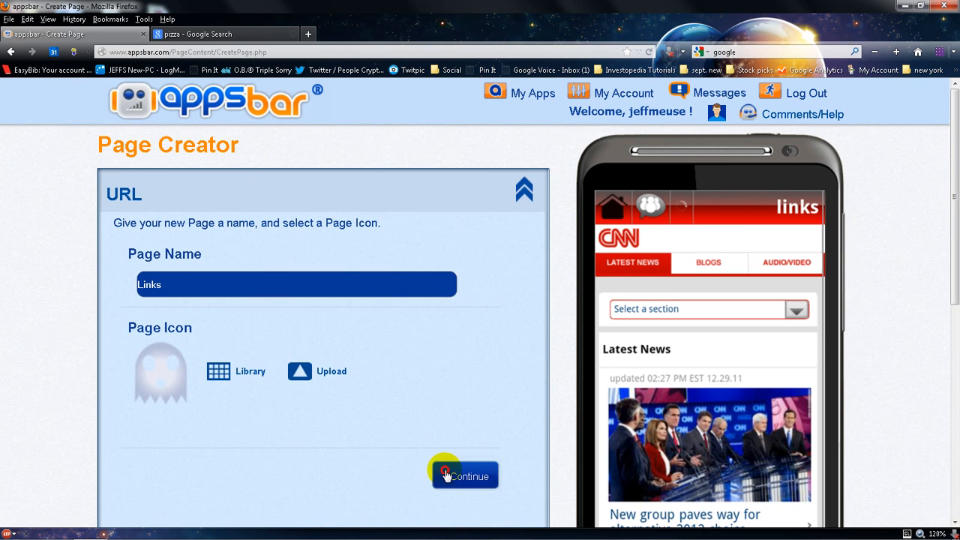
click(445, 475)
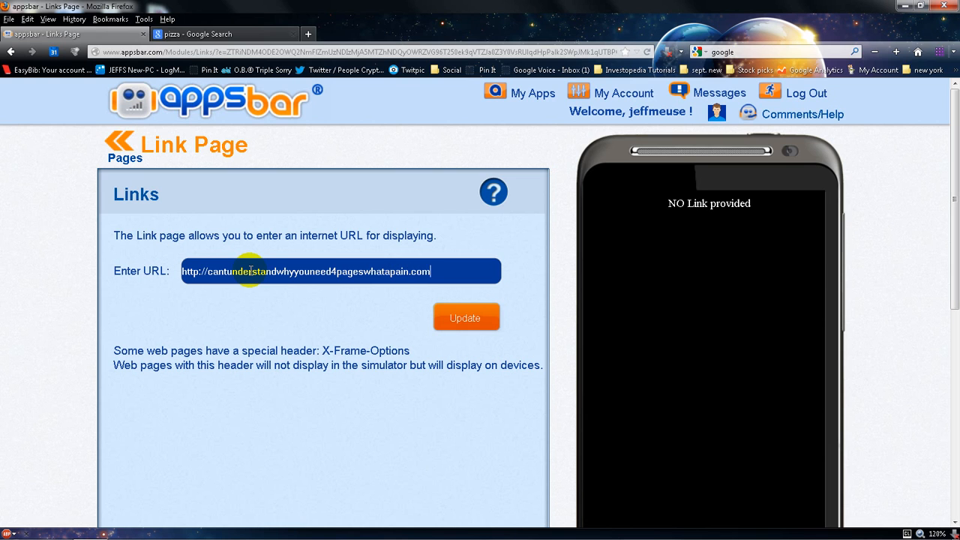
click(454, 328)
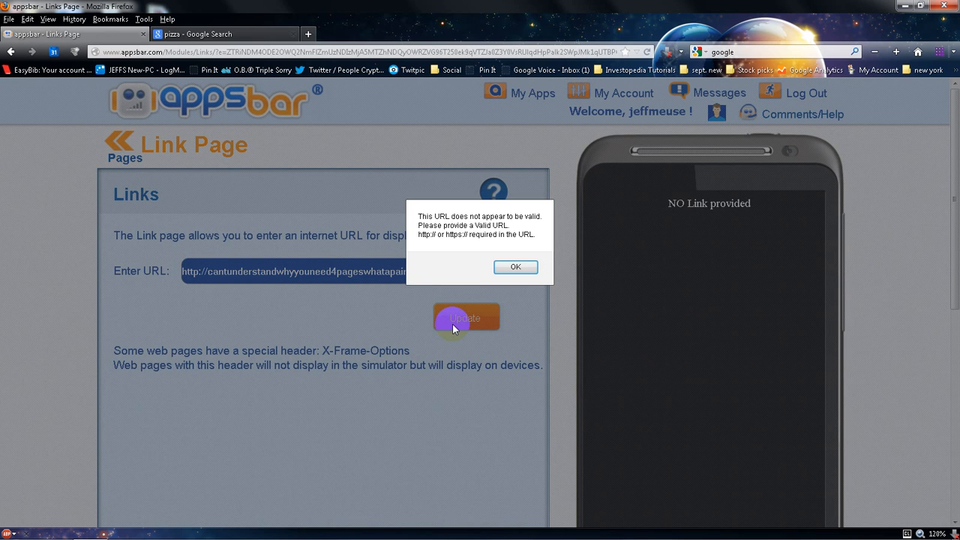
click(515, 274)
drag(439, 271, 211, 298)
text(p://pizza.com)
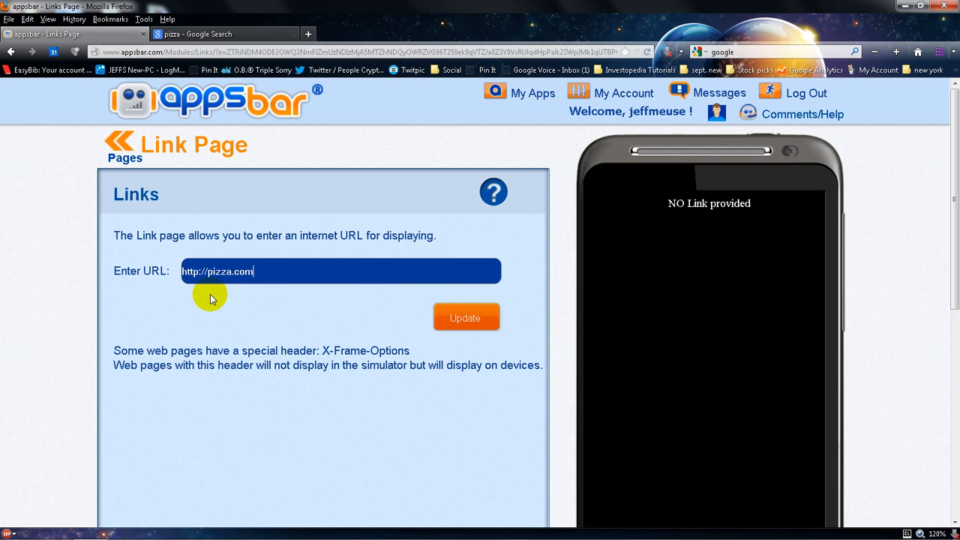
click(465, 318)
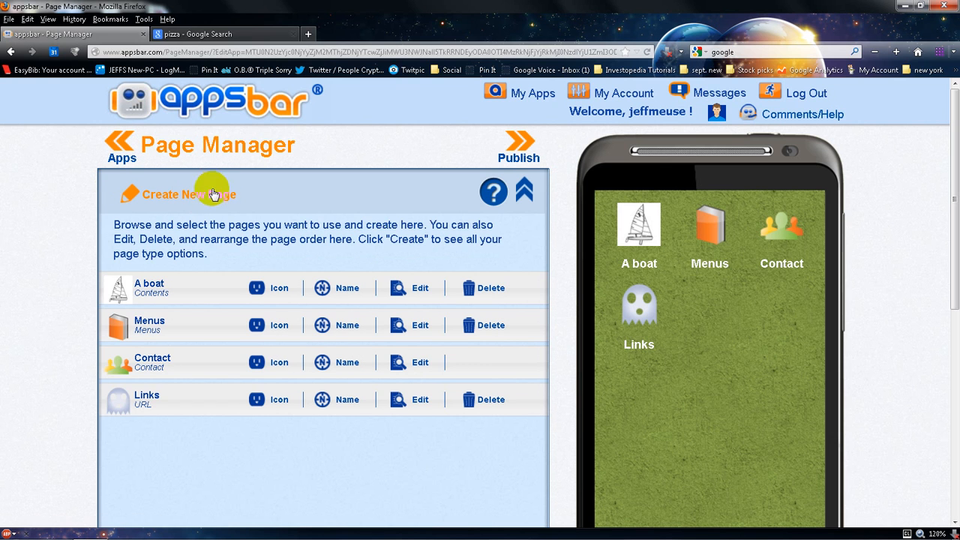
Run the publishing check and continue to the publishing properties
click(528, 149)
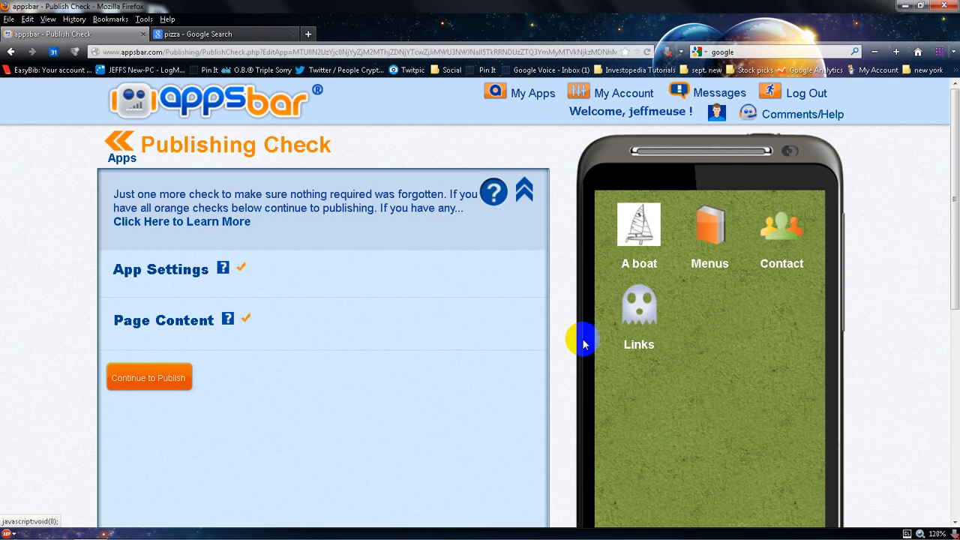
click(137, 376)
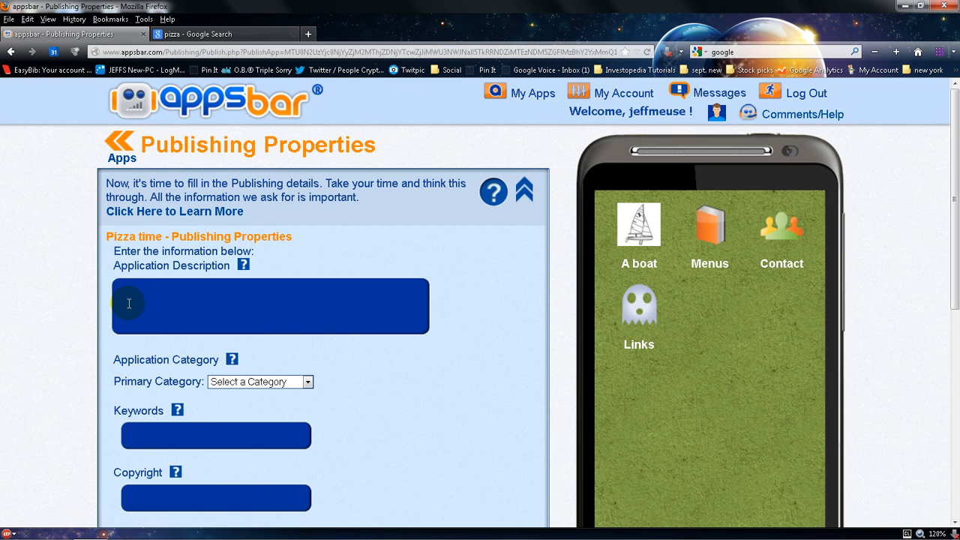
Enter the application description "Test app for SMCC SMM Class"
text(Test app for SMCC SMM Class)
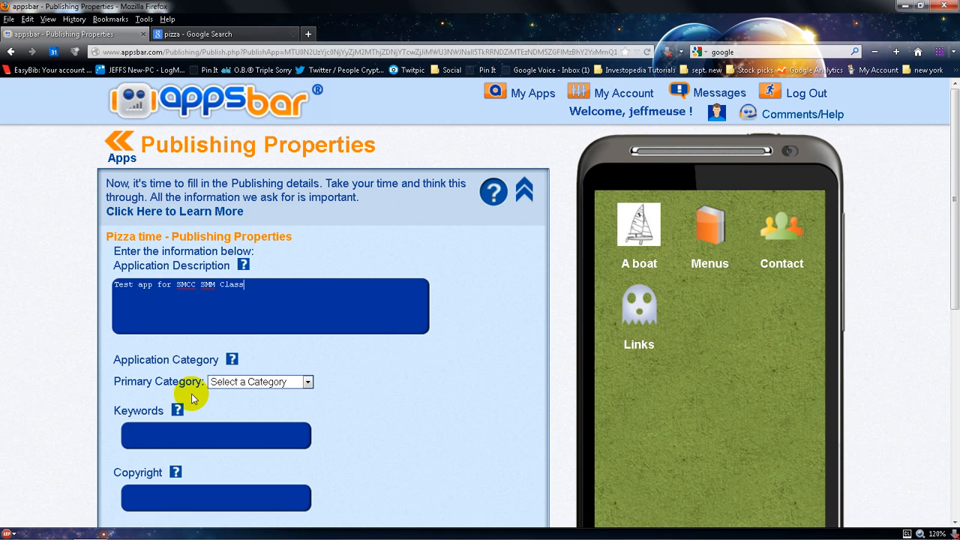
Set the primary category to Business and the copyright to 2012
click(234, 382)
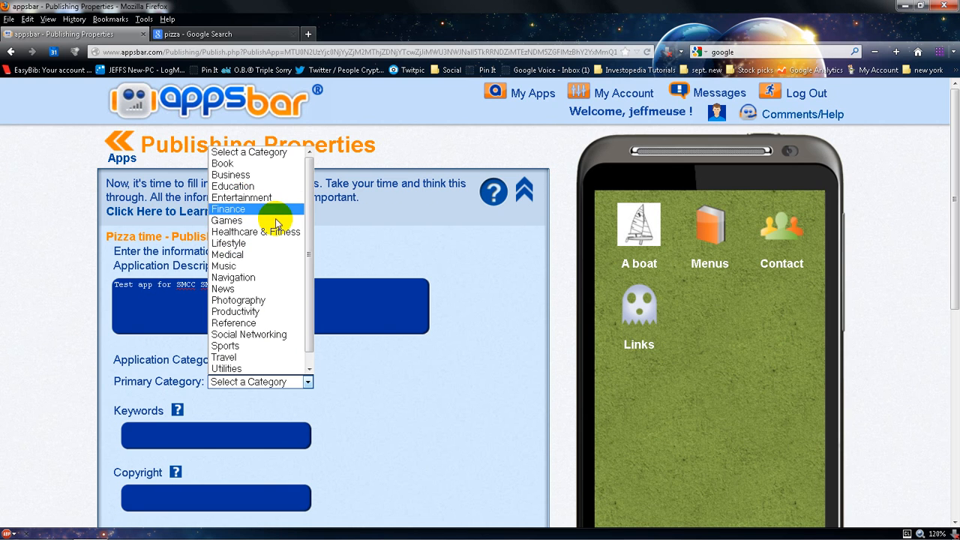
scroll(276, 221, down, 1)
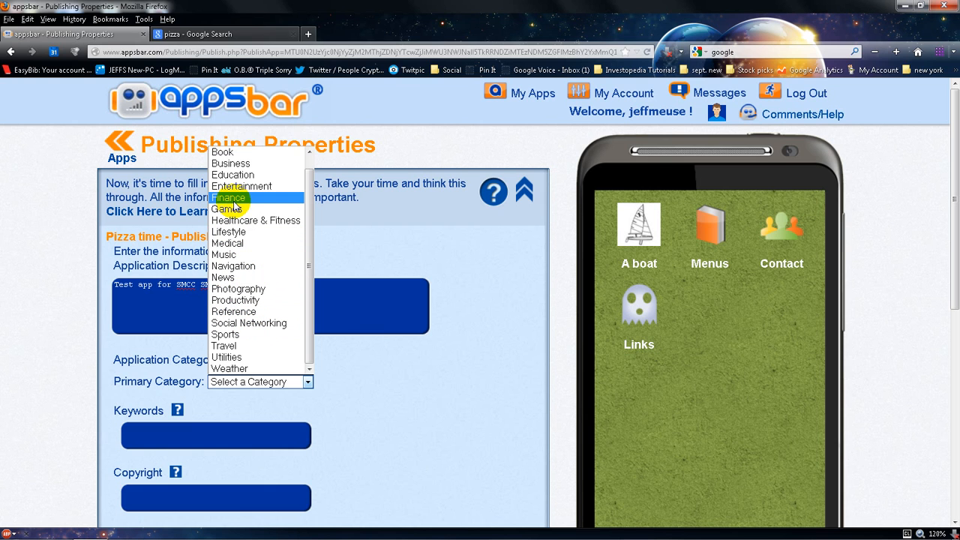
click(233, 163)
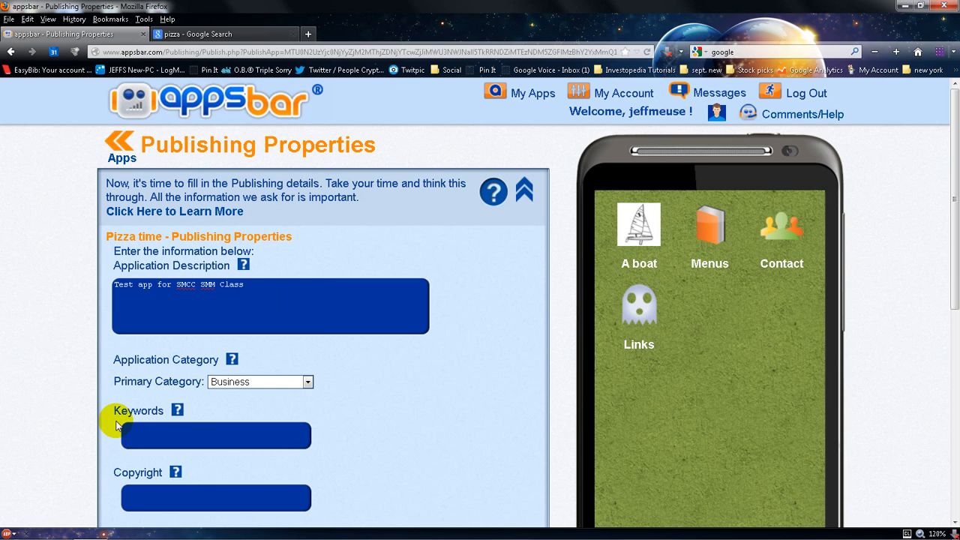
scroll(116, 425, down, 2)
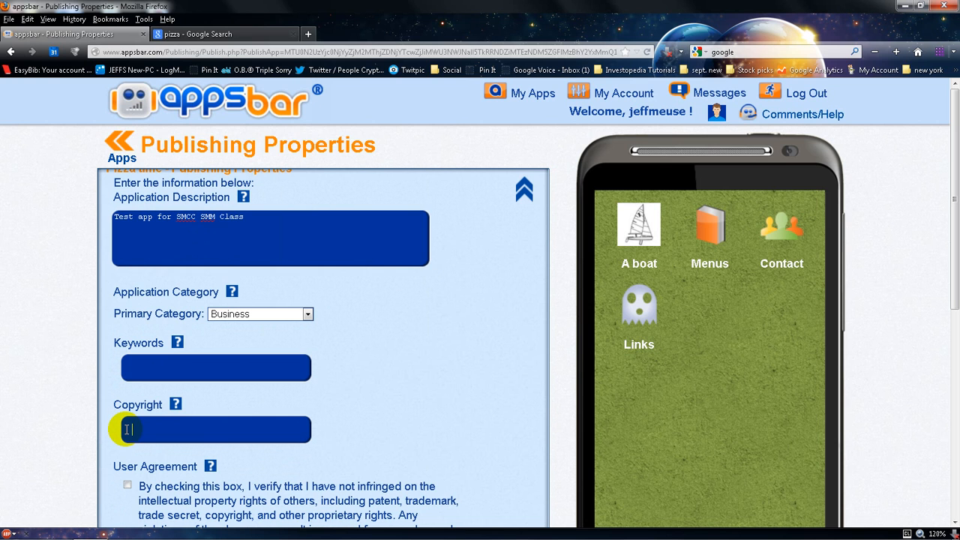
text(2012)
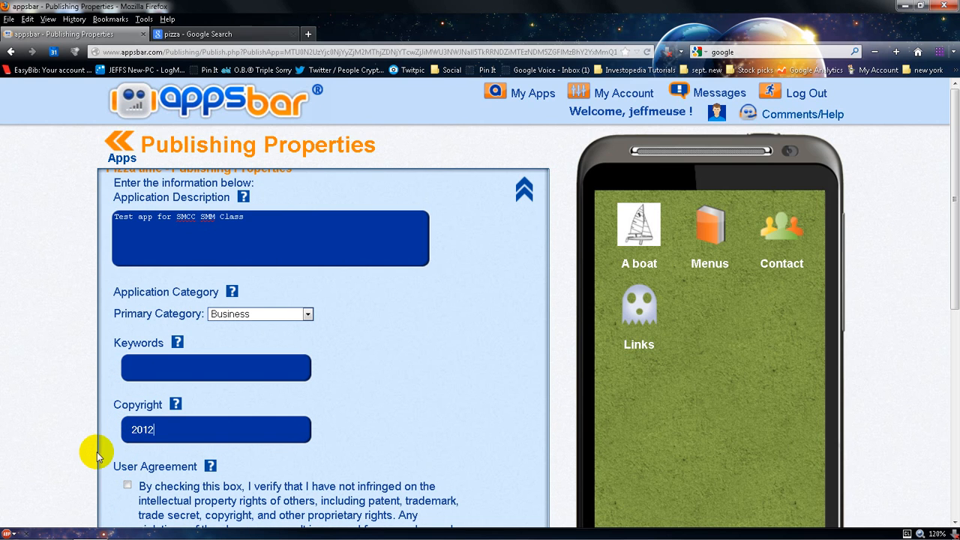
Accept the user agreement and try to publish the app, dismissing the error message
scroll(95, 483, down, 3)
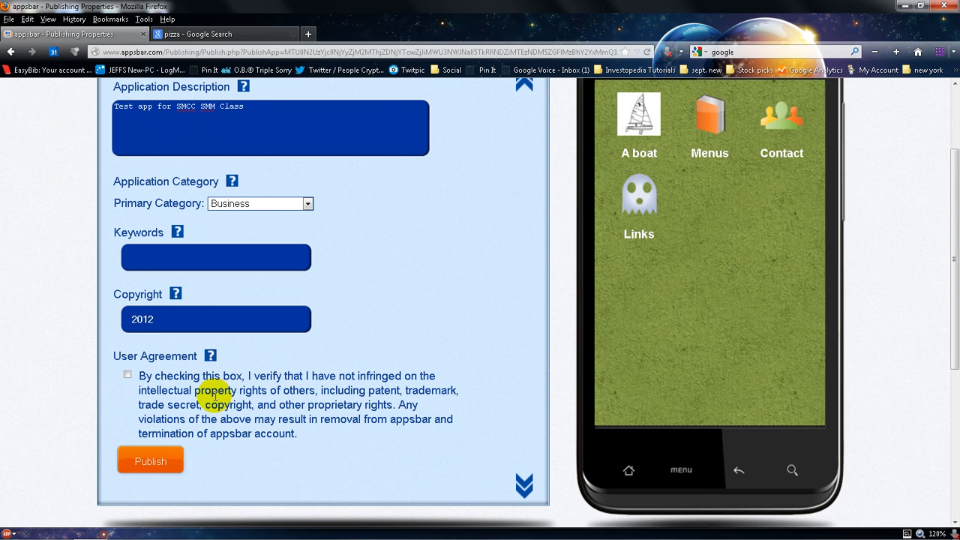
click(126, 376)
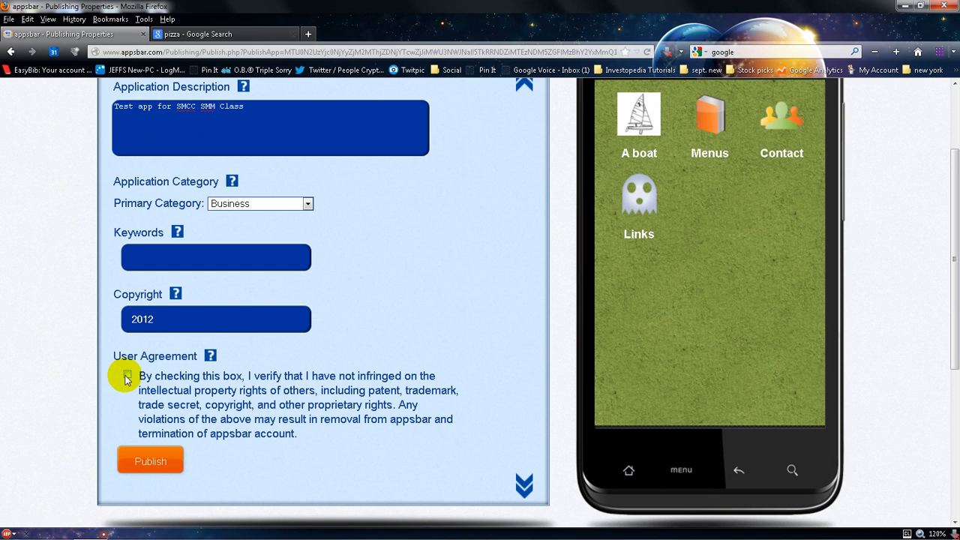
click(134, 455)
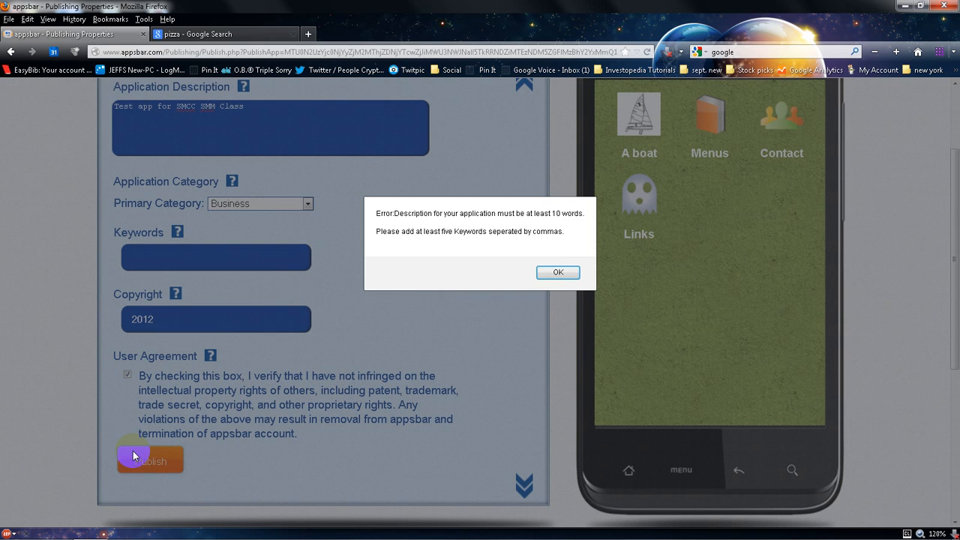
click(560, 271)
Extend the description with "how about i use ten words to describe what a pain this can be"
click(252, 106)
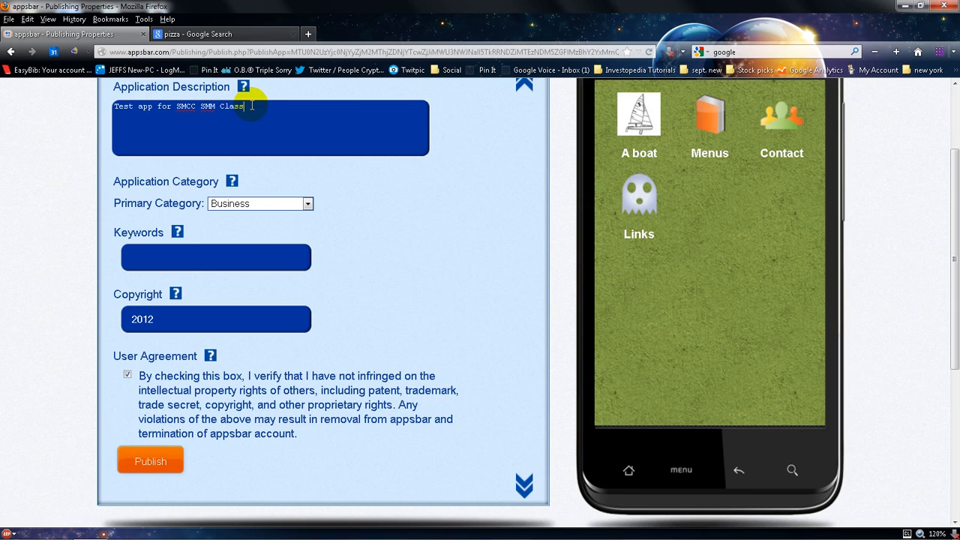
text(Low about i use ten words to desc)
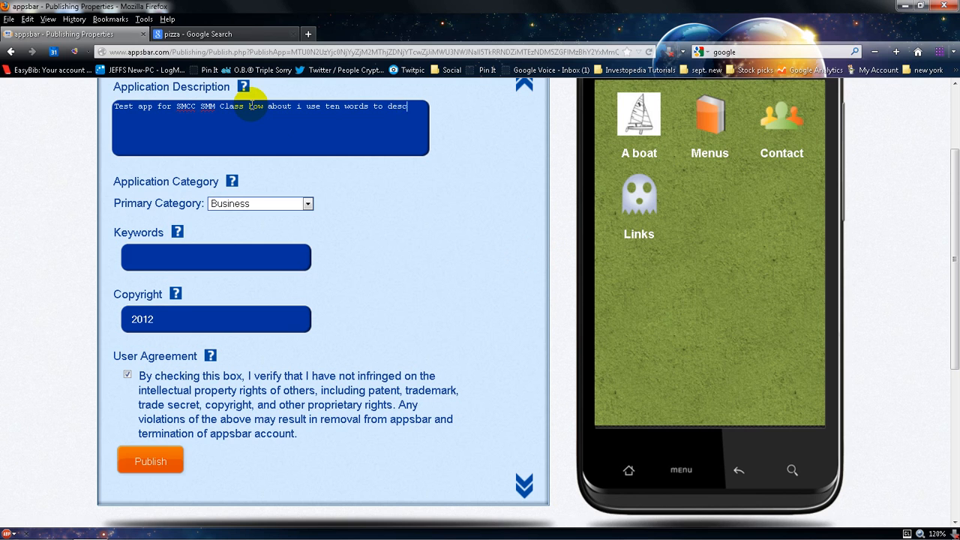
text(ribe what a pain this can be)
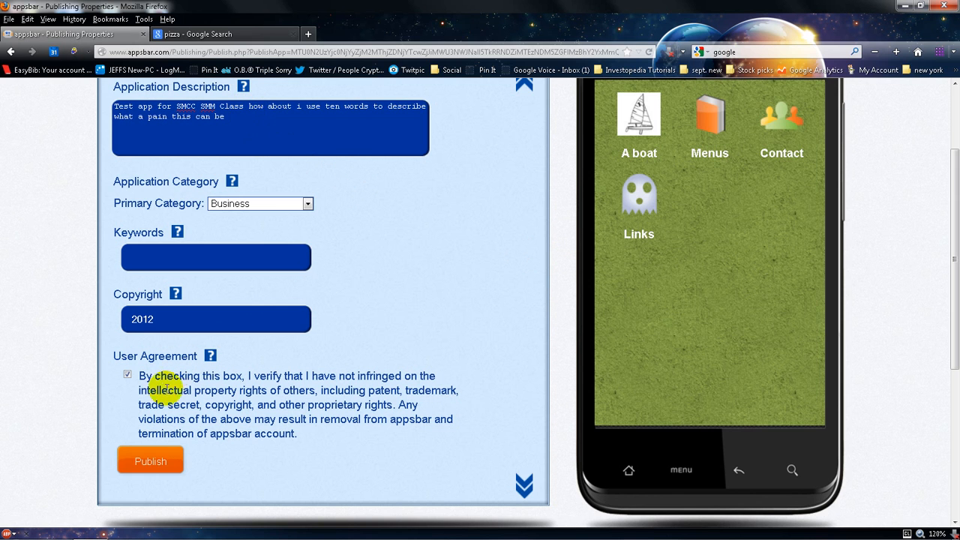
Enter the keywords i,don't,want,to,use,five,words and publish the app
click(157, 456)
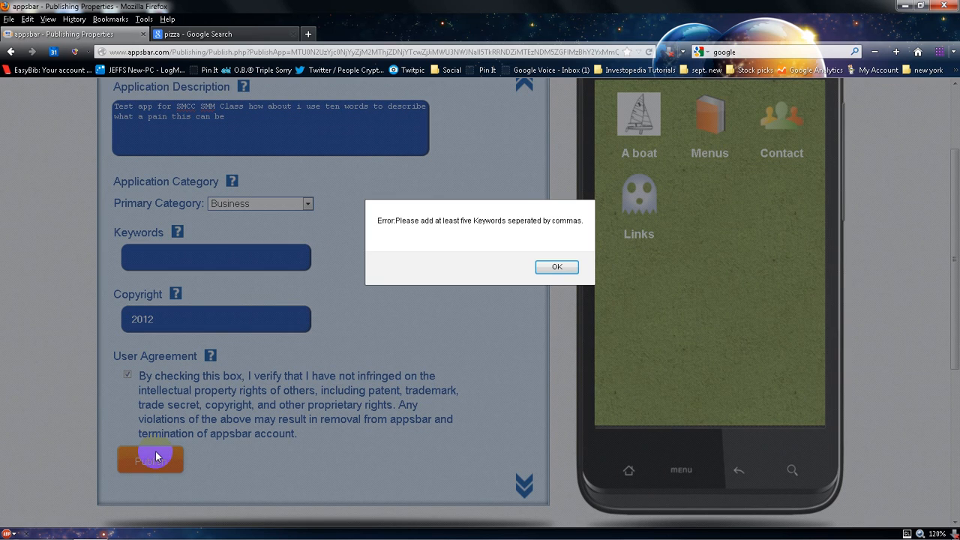
click(556, 267)
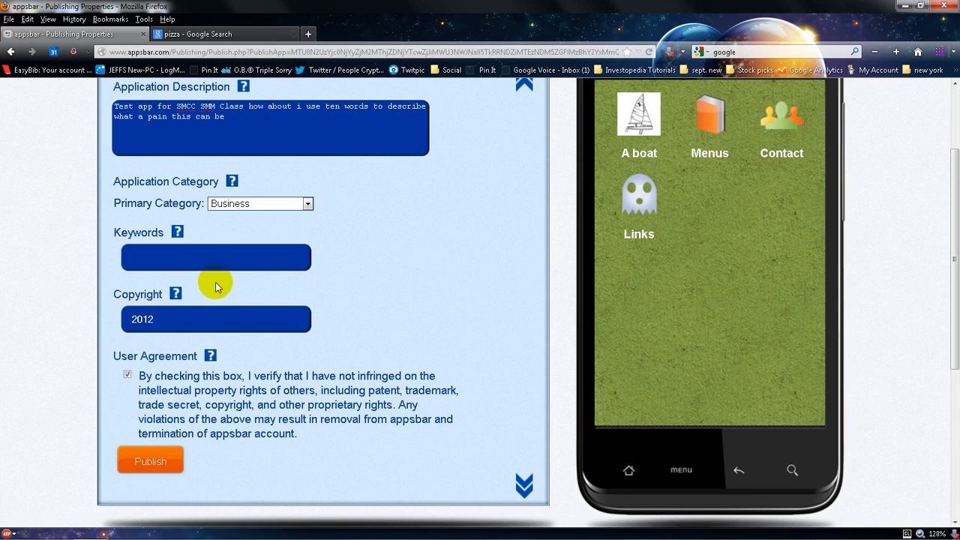
click(204, 257)
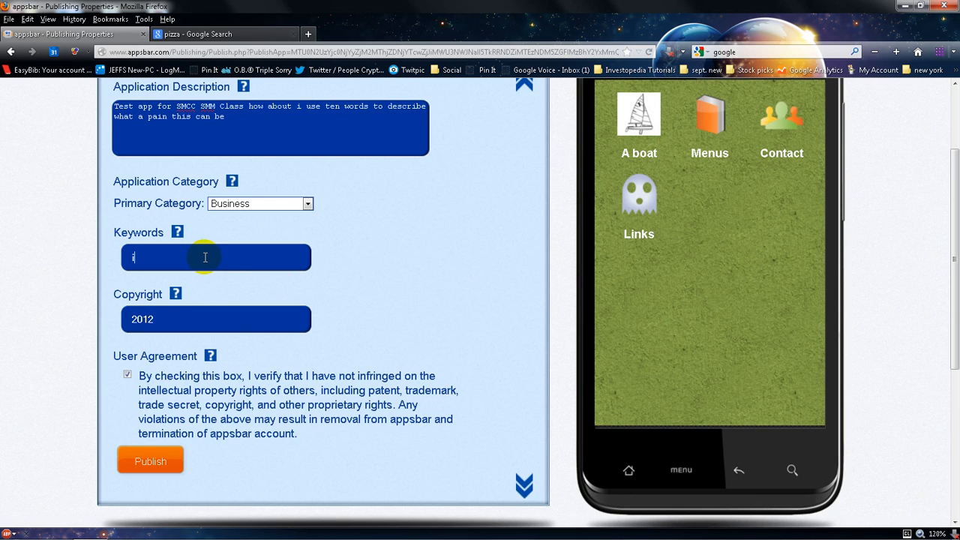
text(i,don't,want,)
key(BackSpace)
text(,to,use,ficv)
key(BackSpace)
text(ve)
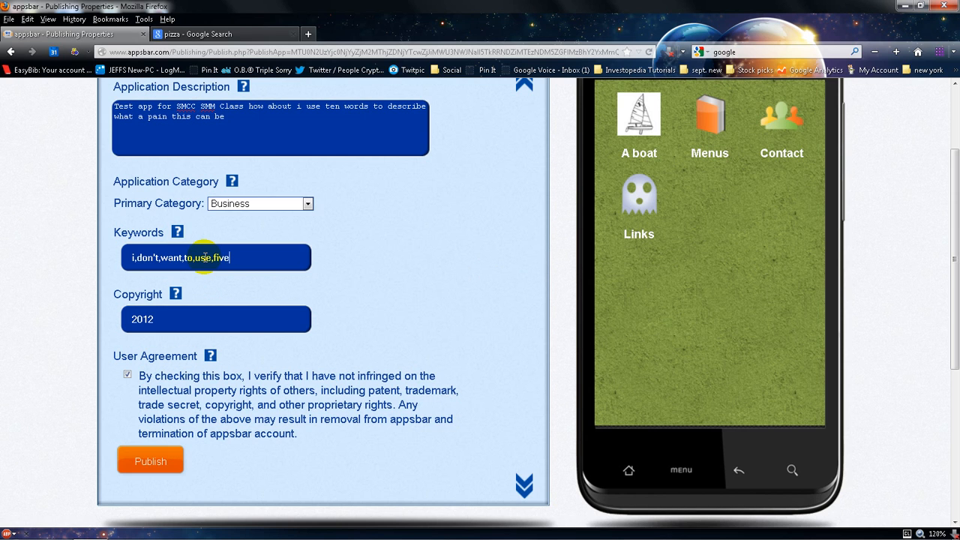
text(,words)
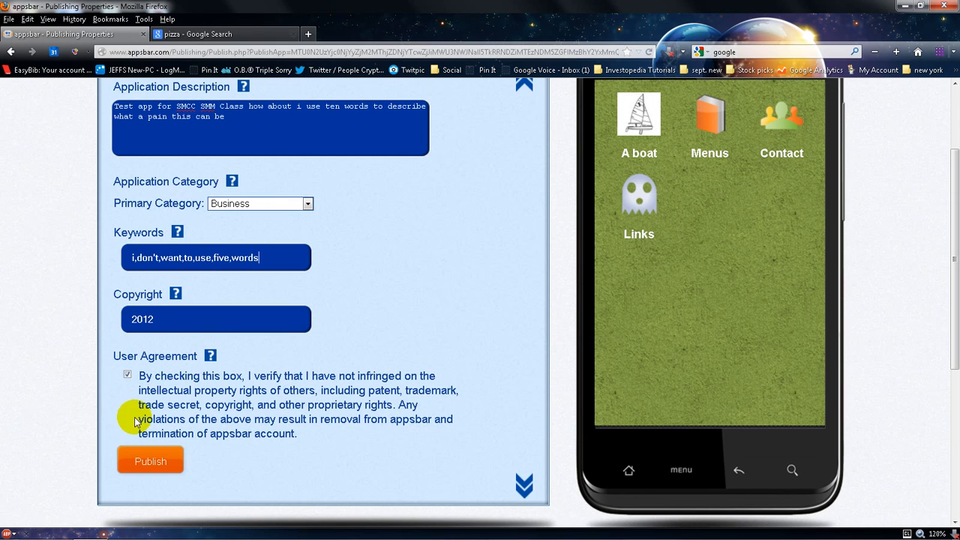
click(142, 459)
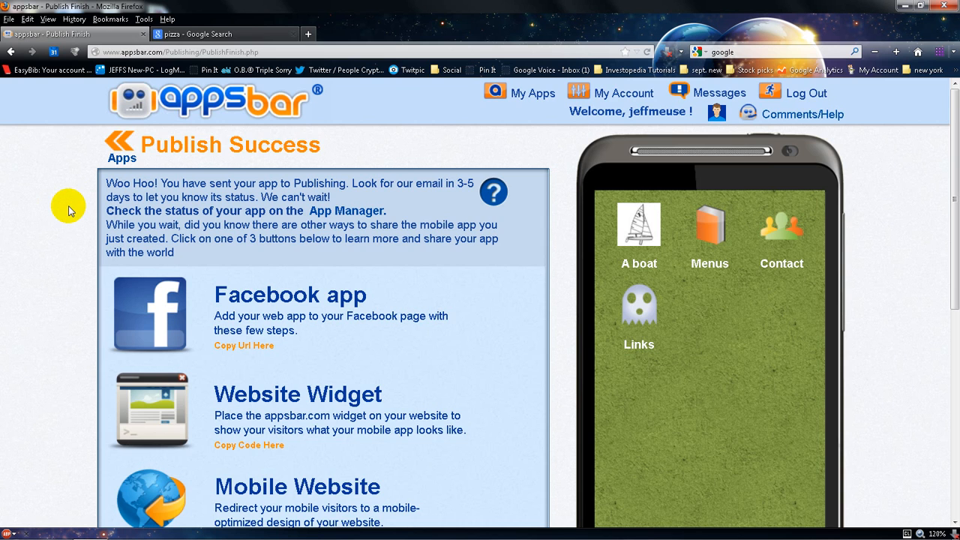
Open the Share With Friends options and close them again
scroll(68, 210, down, 3)
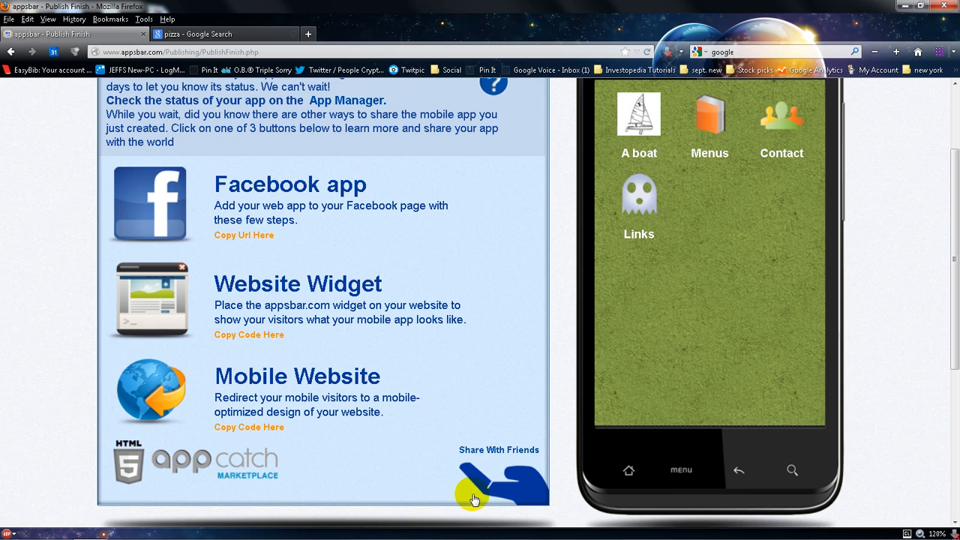
click(520, 480)
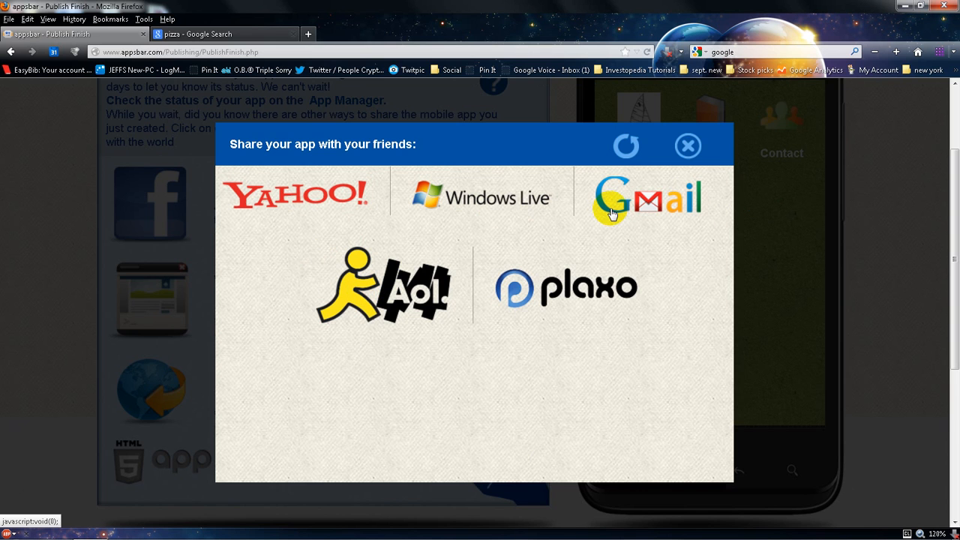
click(687, 146)
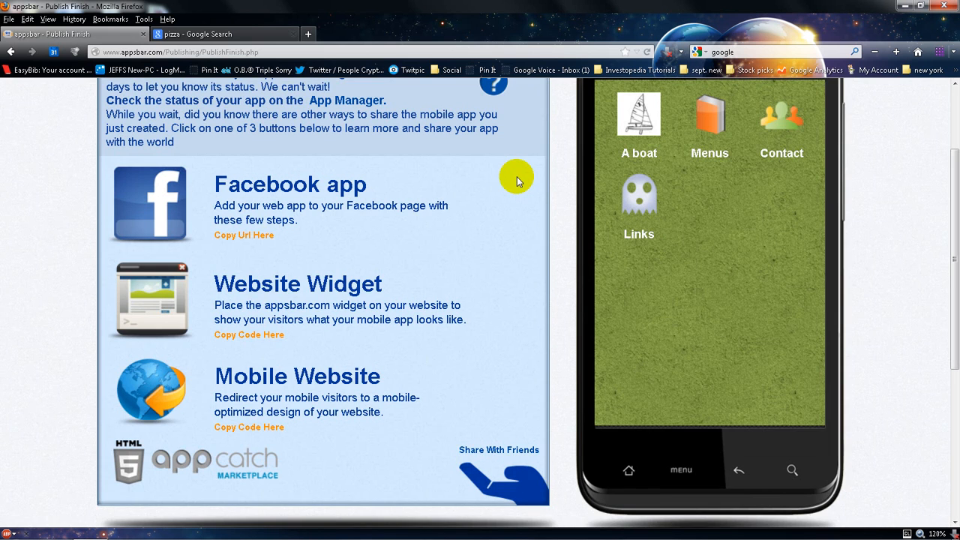
Return to My Apps and open the Crypto Museum app's pages
scroll(517, 176, up, 3)
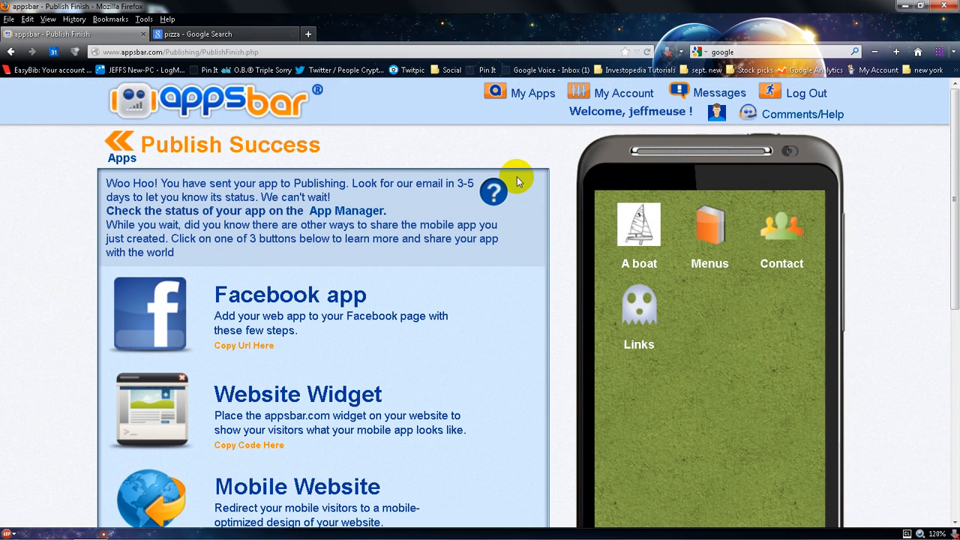
click(532, 101)
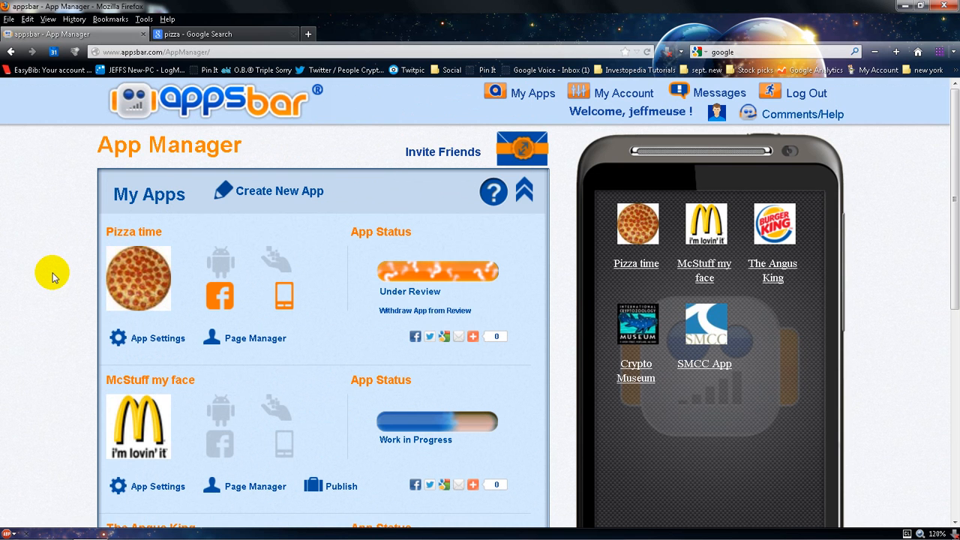
scroll(52, 276, down, 3)
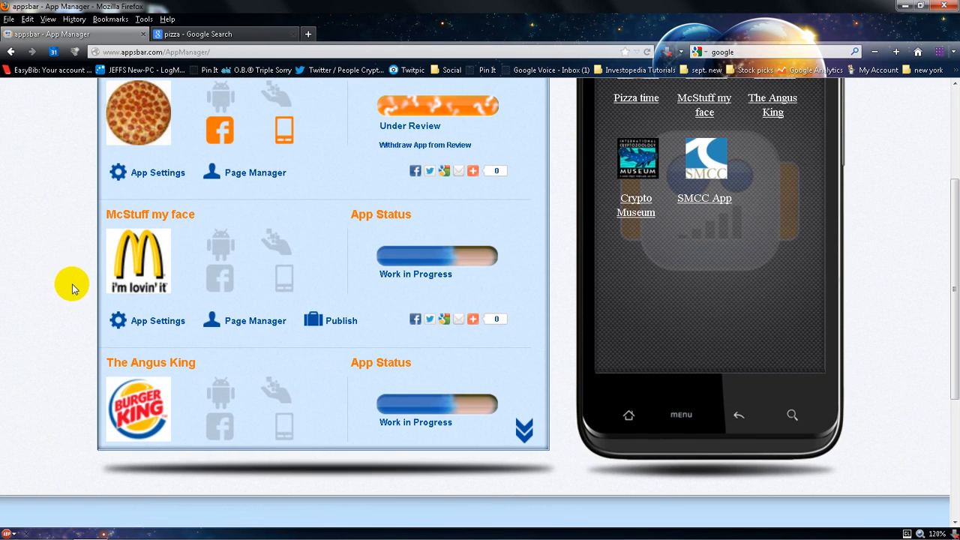
click(523, 429)
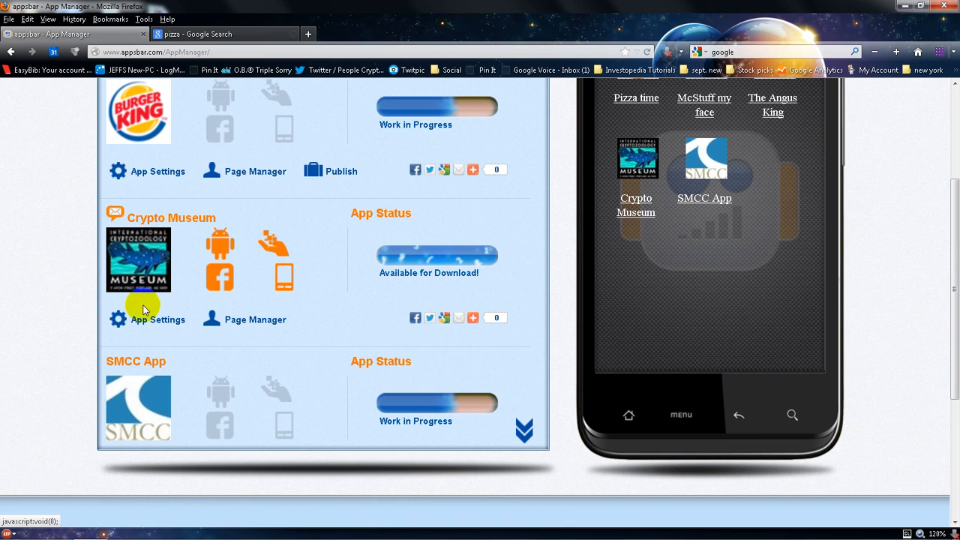
click(138, 279)
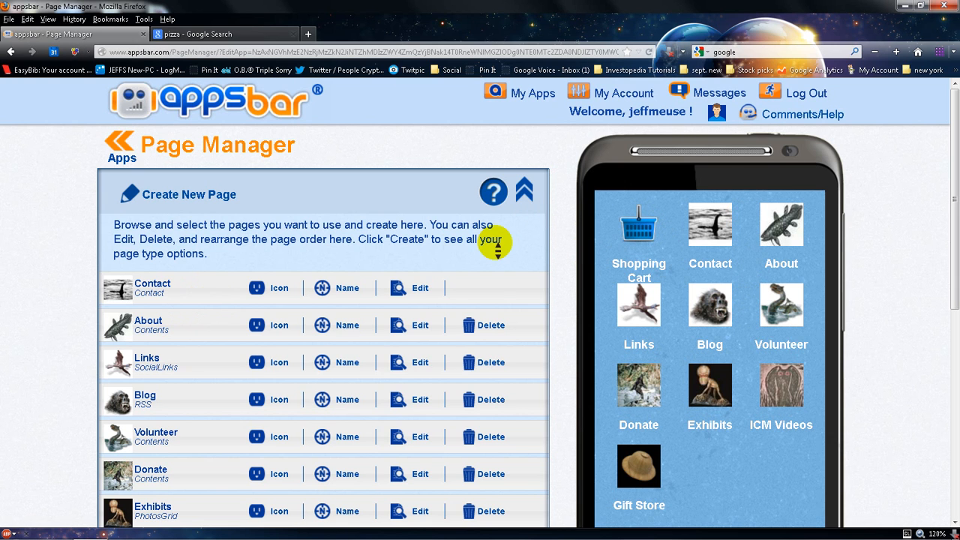
Preview the Donate page in the phone simulator
scroll(495, 243, down, 1)
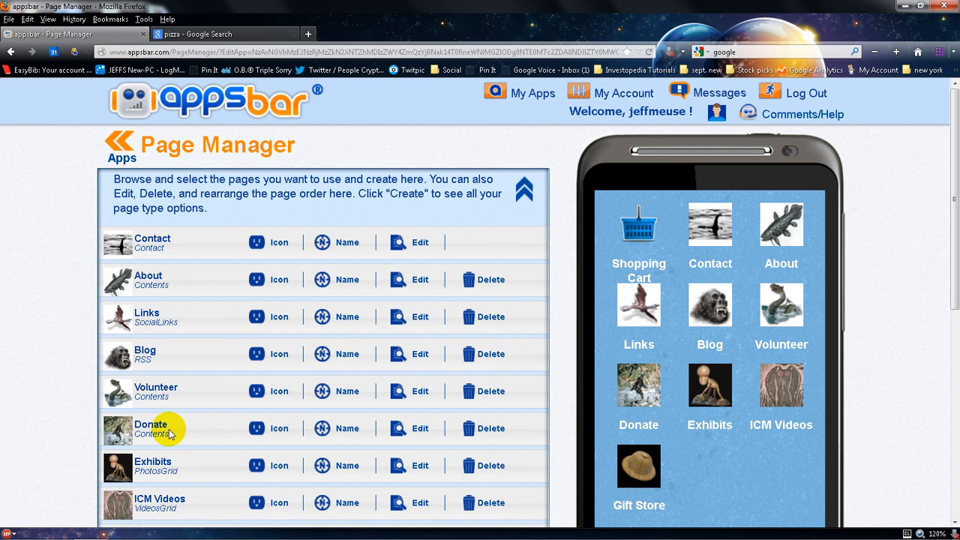
click(649, 382)
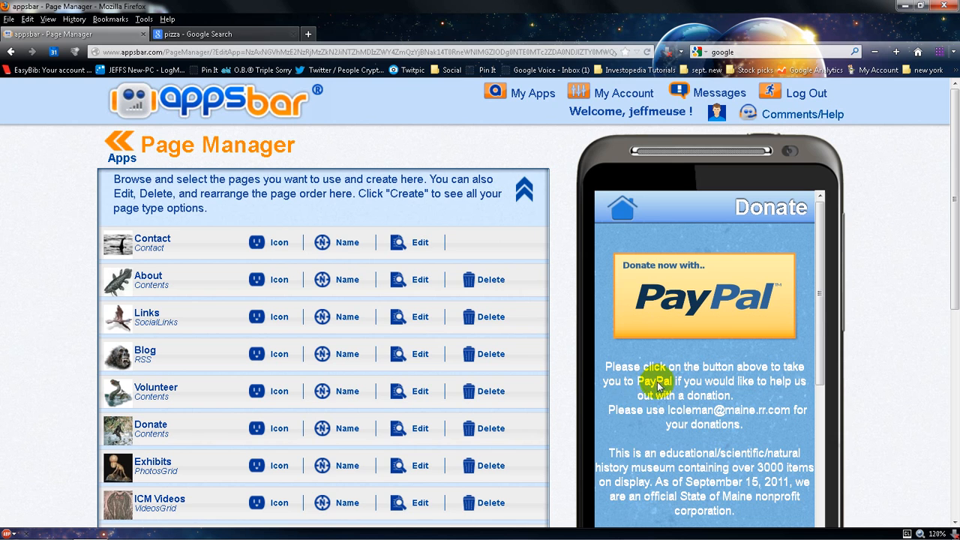
click(660, 320)
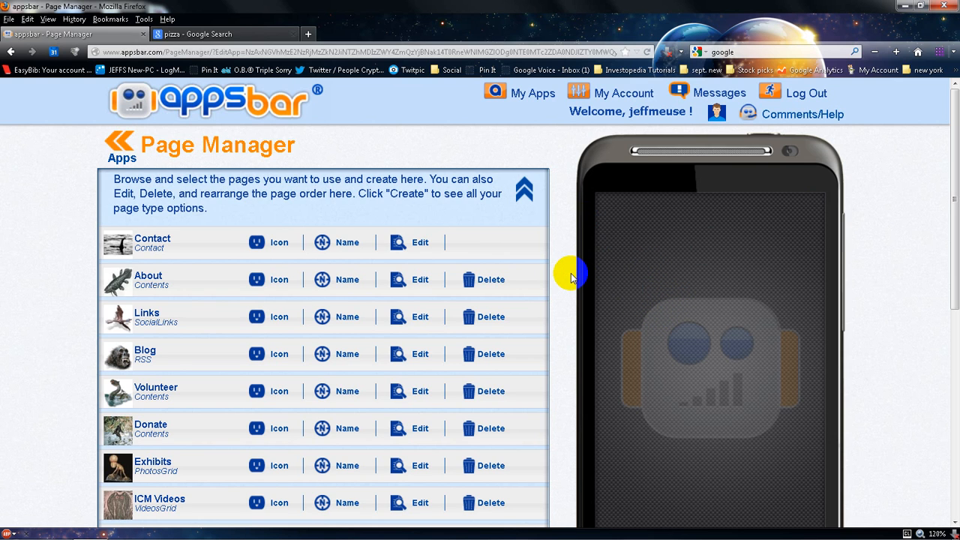
Preview the Gift Store page and browse its product categories in the simulator
scroll(570, 277, down, 4)
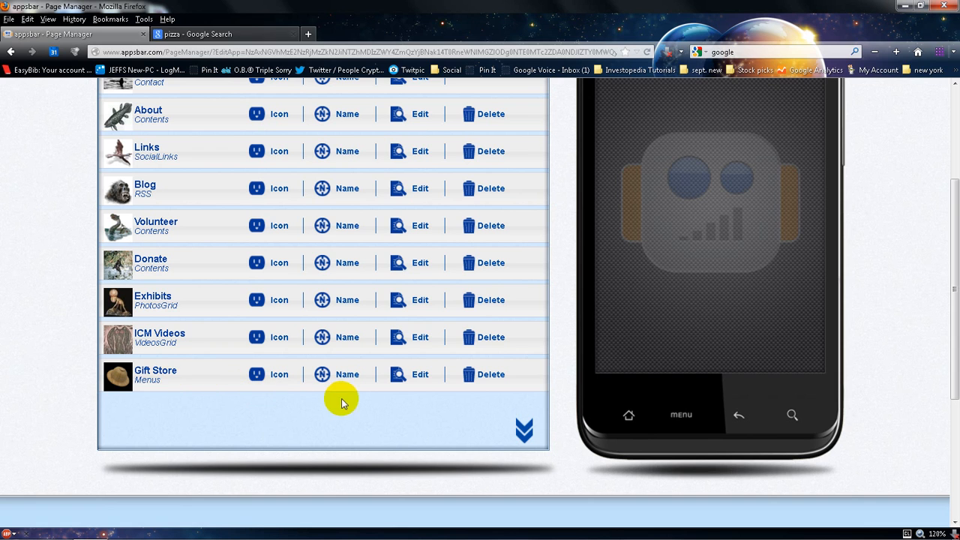
click(624, 418)
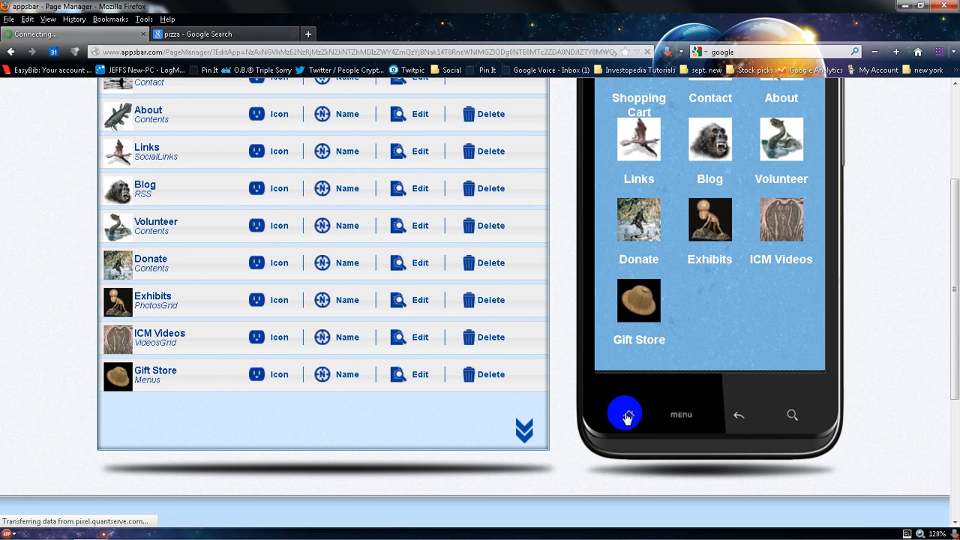
scroll(626, 415, up, 1)
click(623, 371)
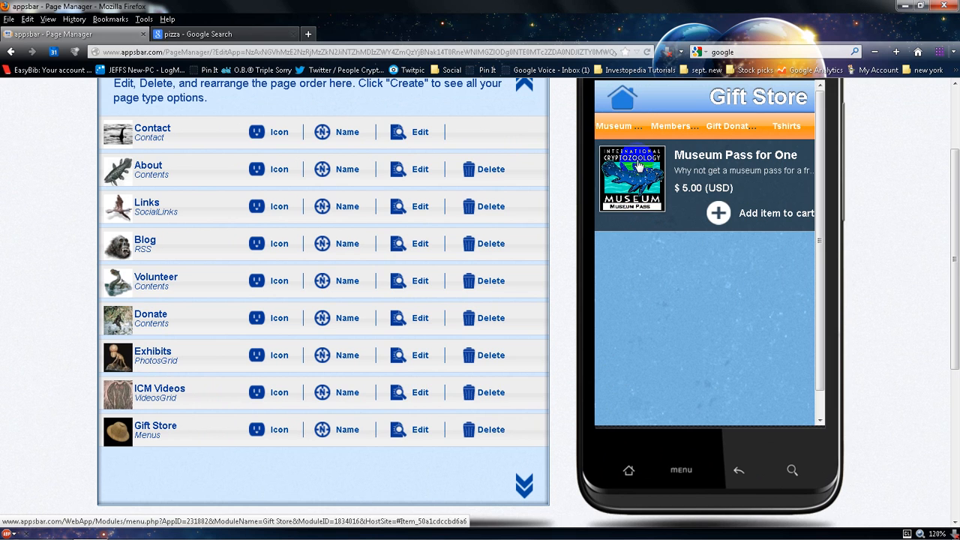
click(624, 129)
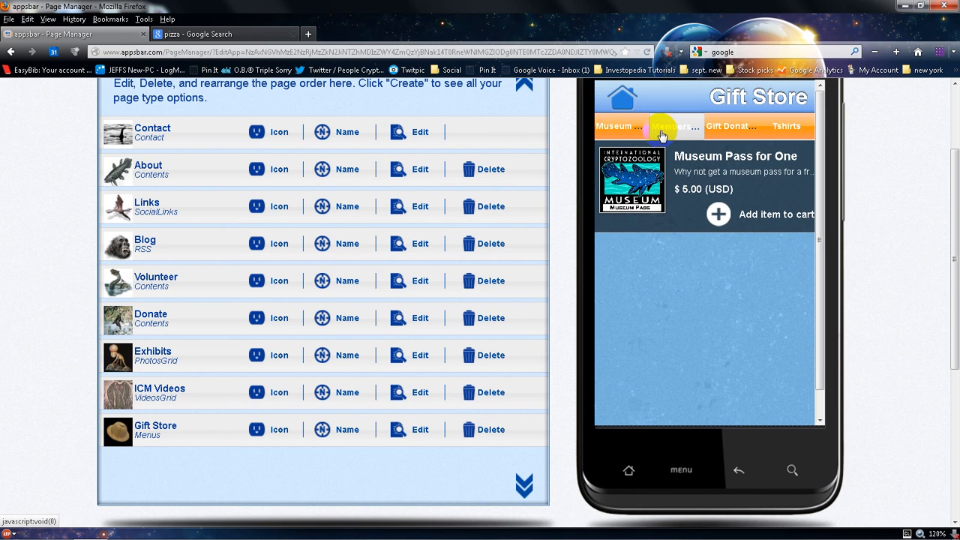
click(662, 134)
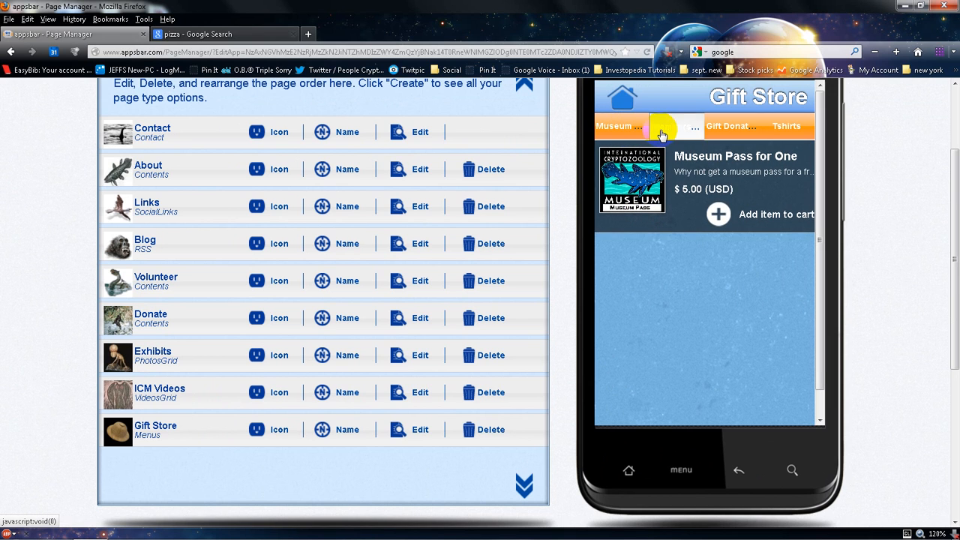
click(735, 129)
click(770, 140)
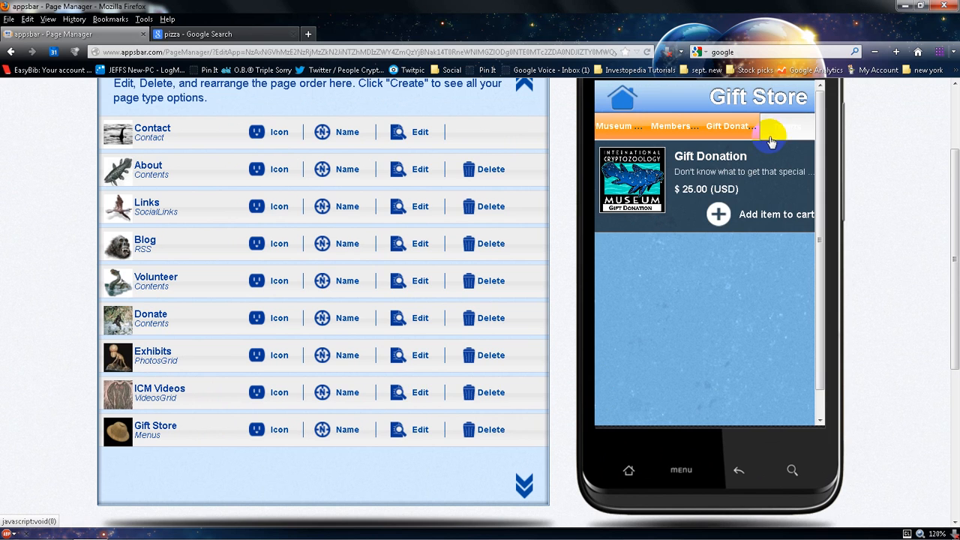
Add the Gift Donation item to the simulator's shopping cart and update its quantity to 2
click(732, 133)
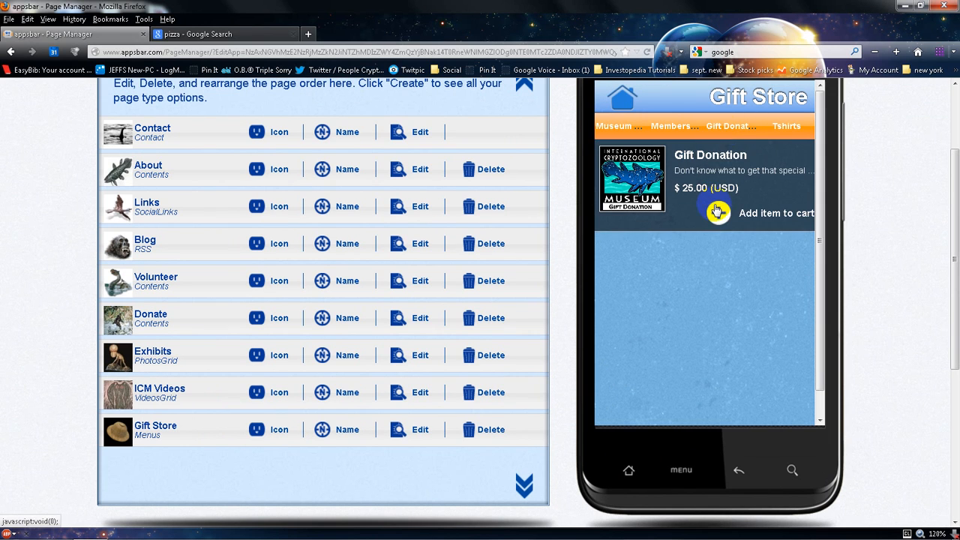
click(716, 210)
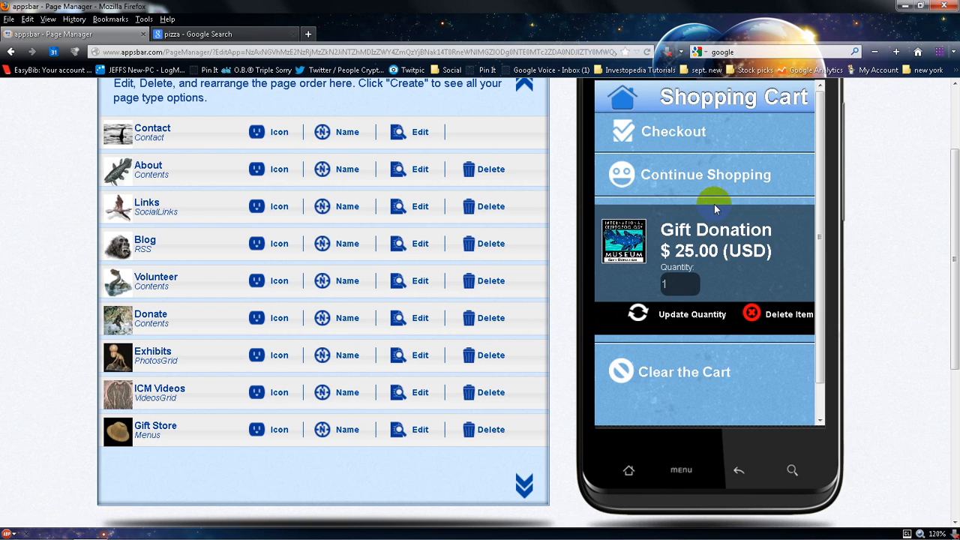
double_click(667, 283)
text(2)
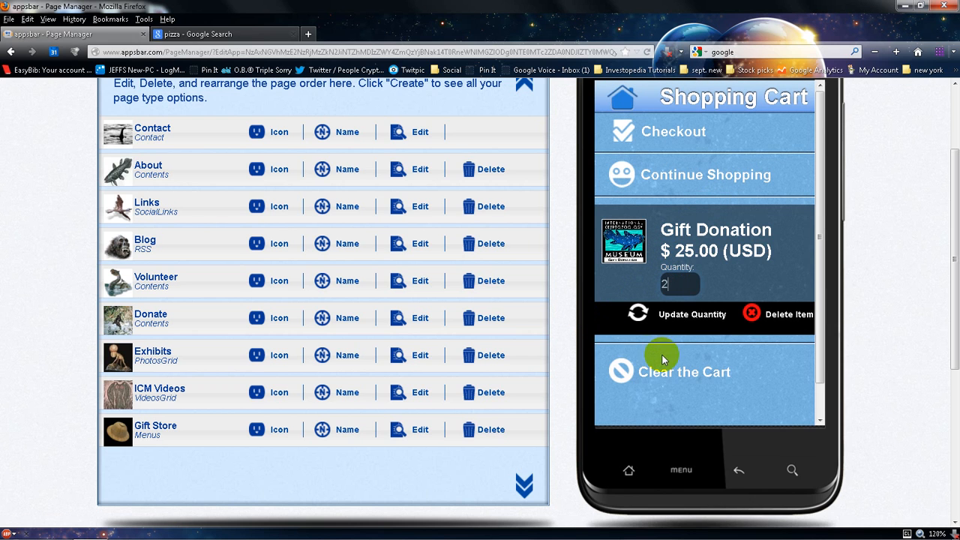
click(643, 316)
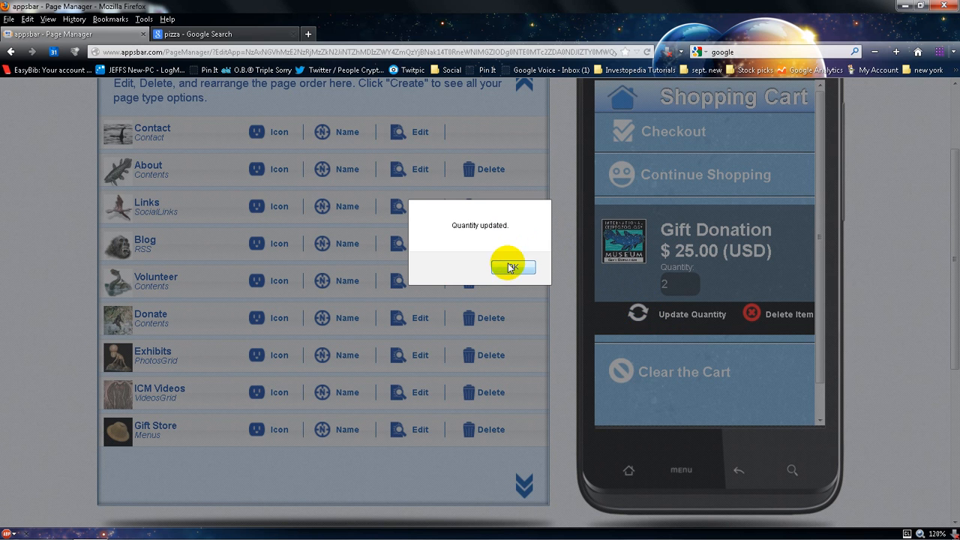
click(511, 264)
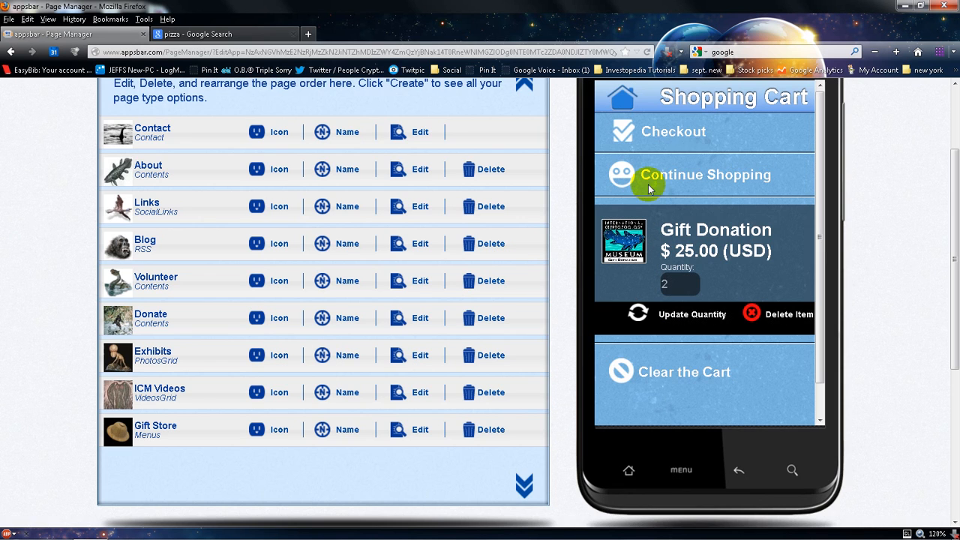
Open the cart's Checkout window to view the order total, then close it
click(680, 147)
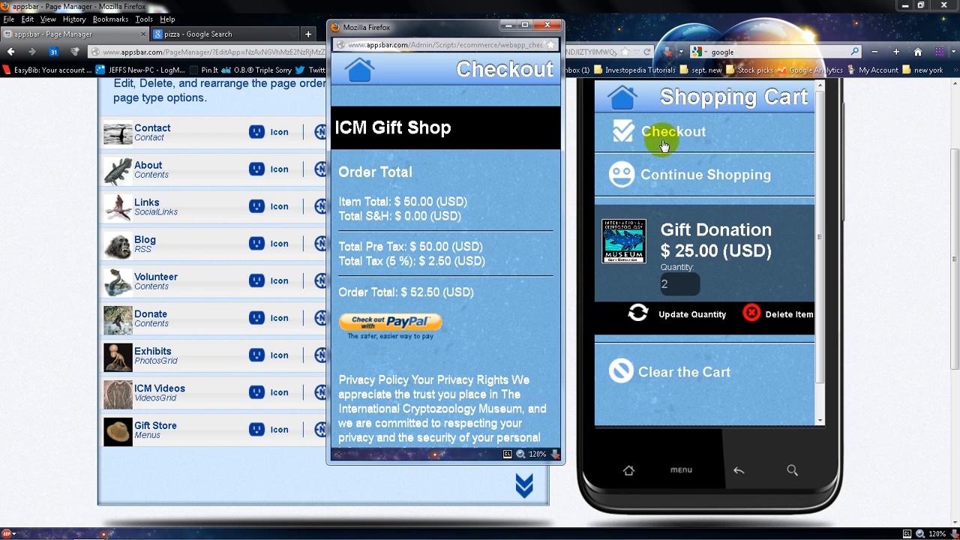
click(362, 324)
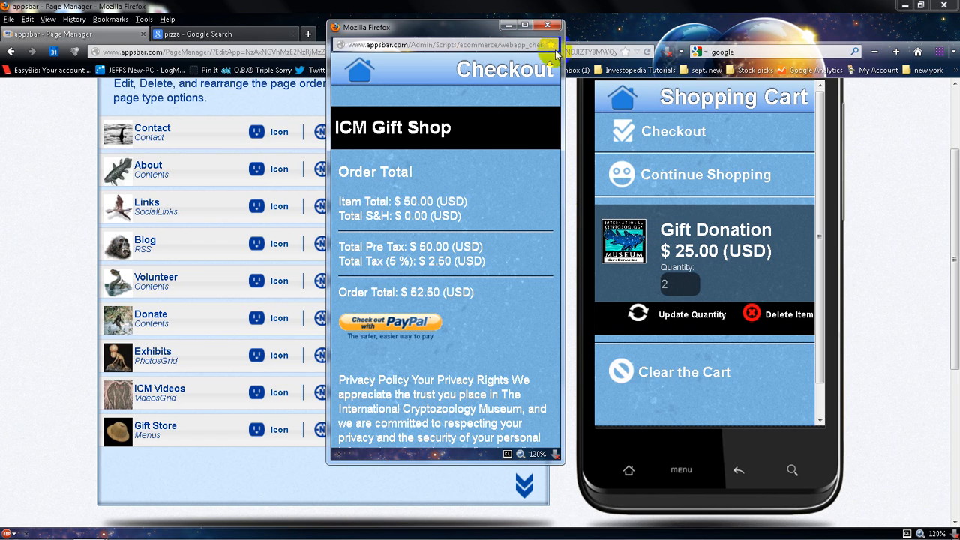
click(546, 25)
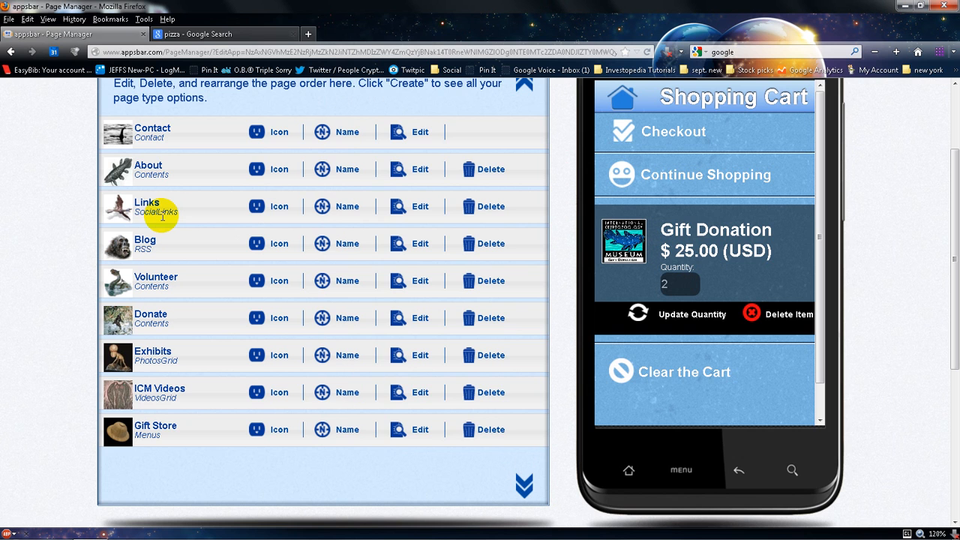
Go back from the Page Manager to the App Manager's list of apps
scroll(162, 215, up, 1)
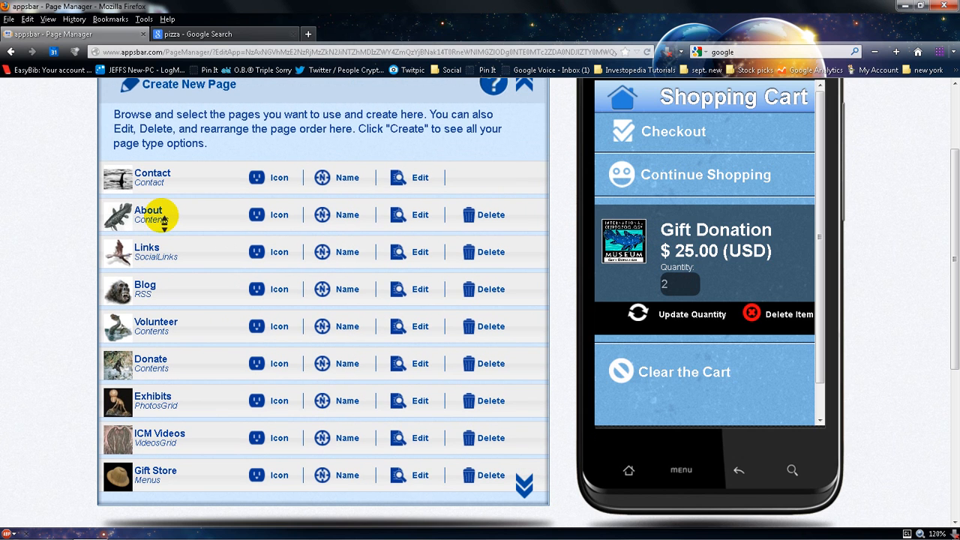
scroll(162, 216, up, 3)
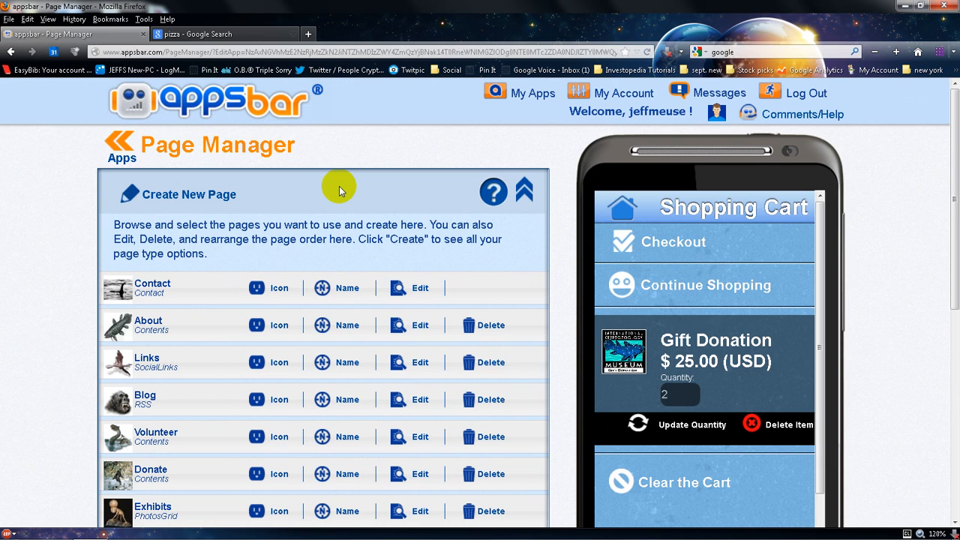
click(129, 142)
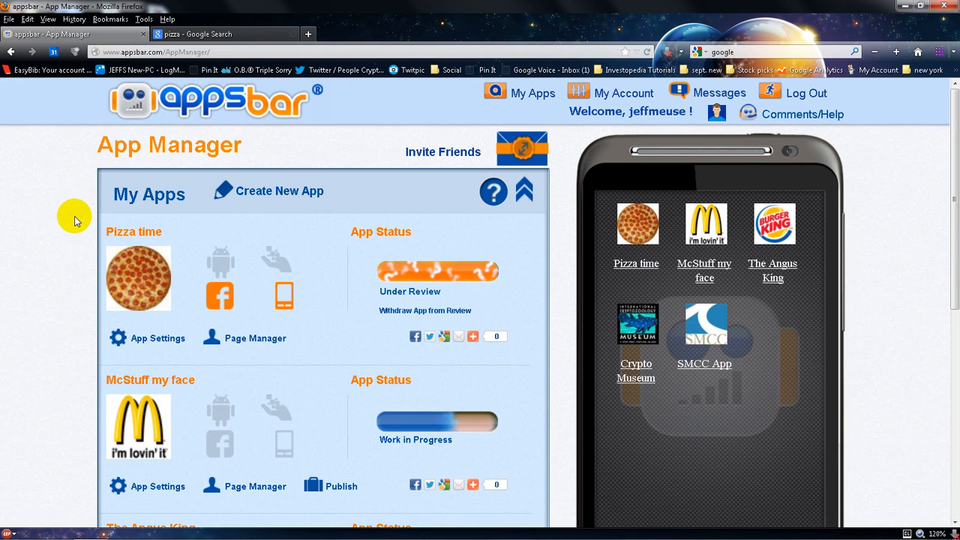
Open the Crypto Museum app's Google Play publishing details and close them
scroll(74, 219, down, 5)
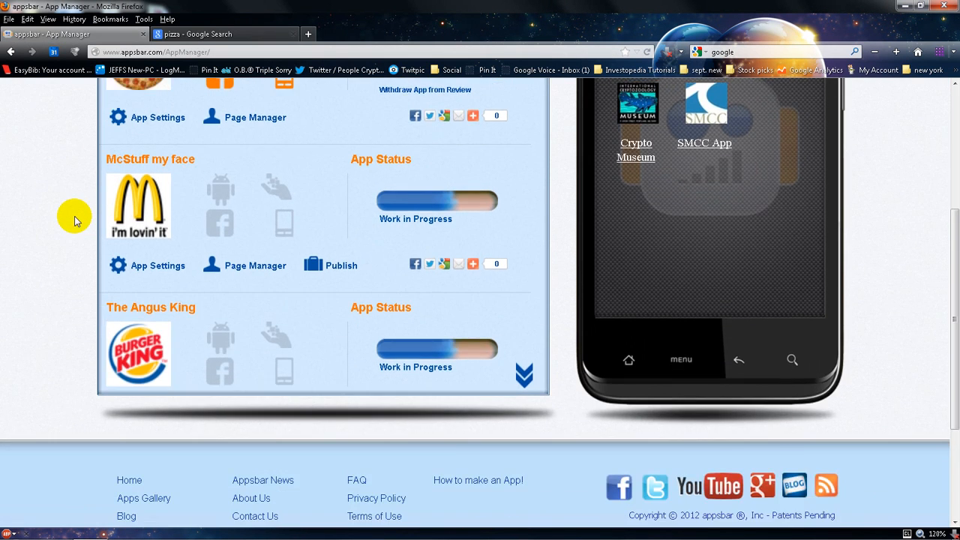
click(510, 373)
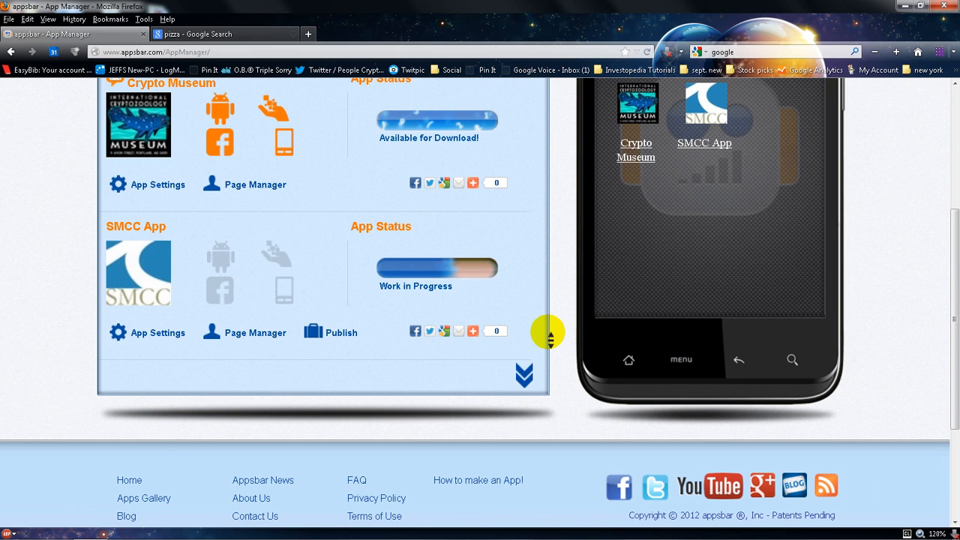
scroll(548, 332, up, 3)
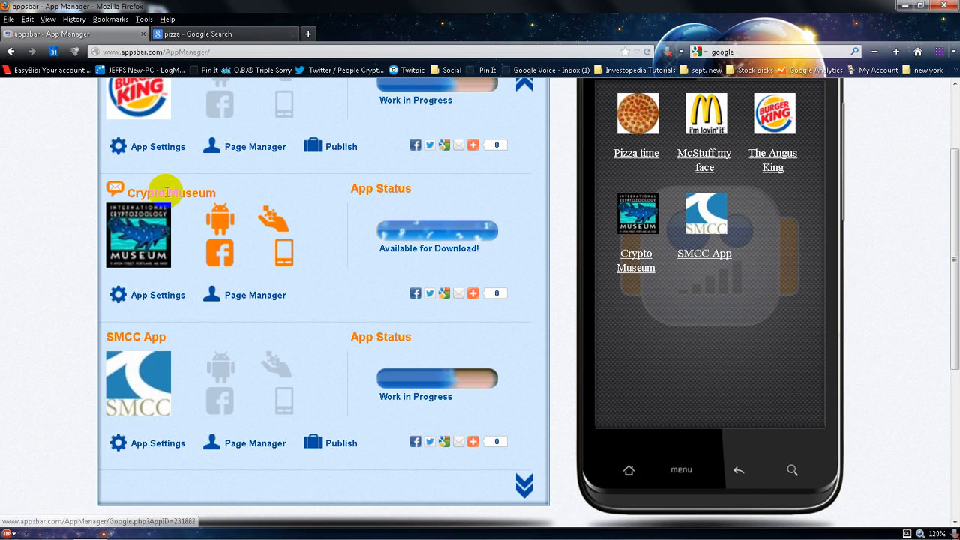
click(225, 219)
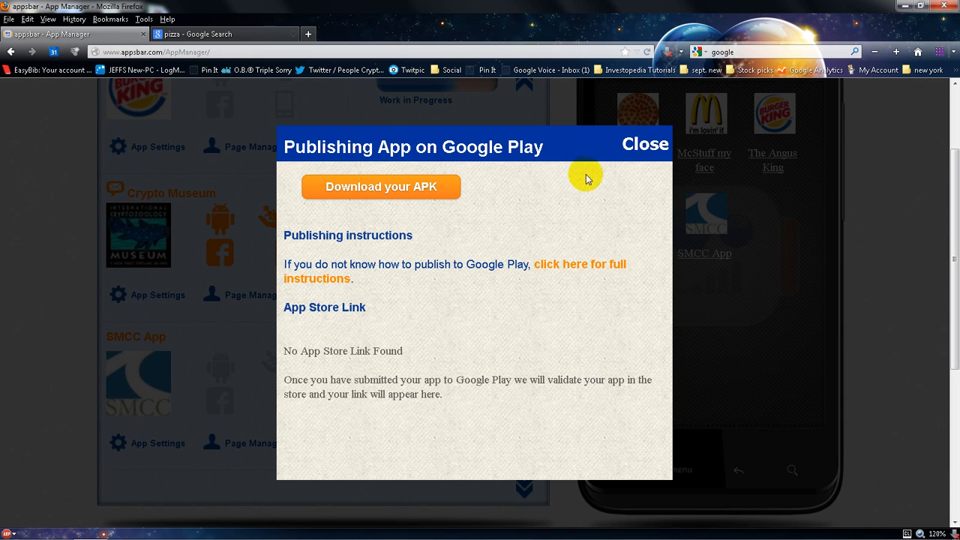
click(630, 155)
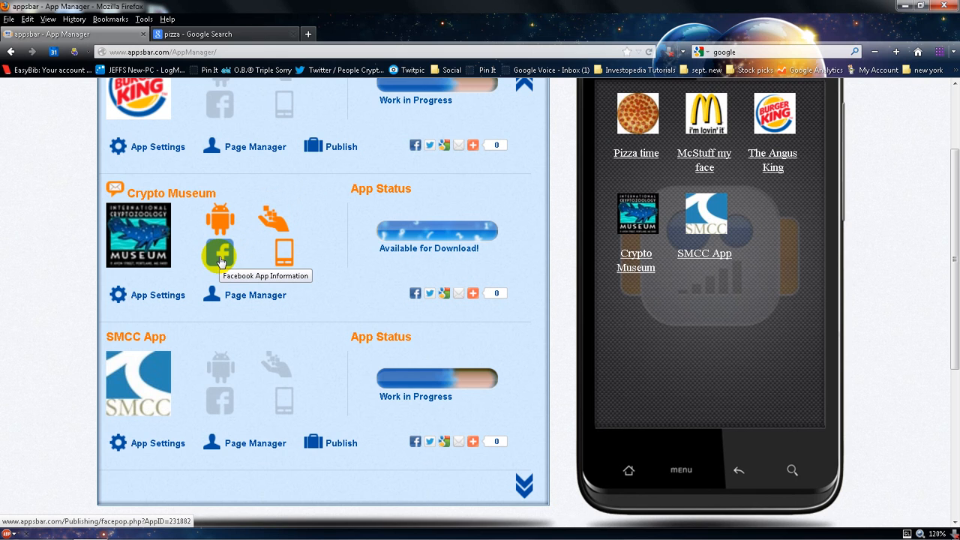
Open the Crypto Museum app's Appcatch market information and follow its app store link
click(266, 223)
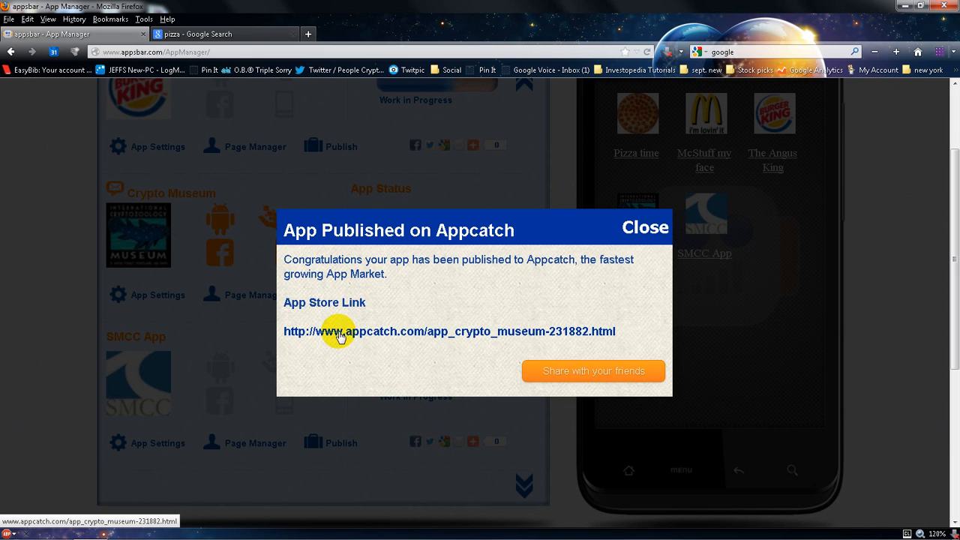
click(545, 370)
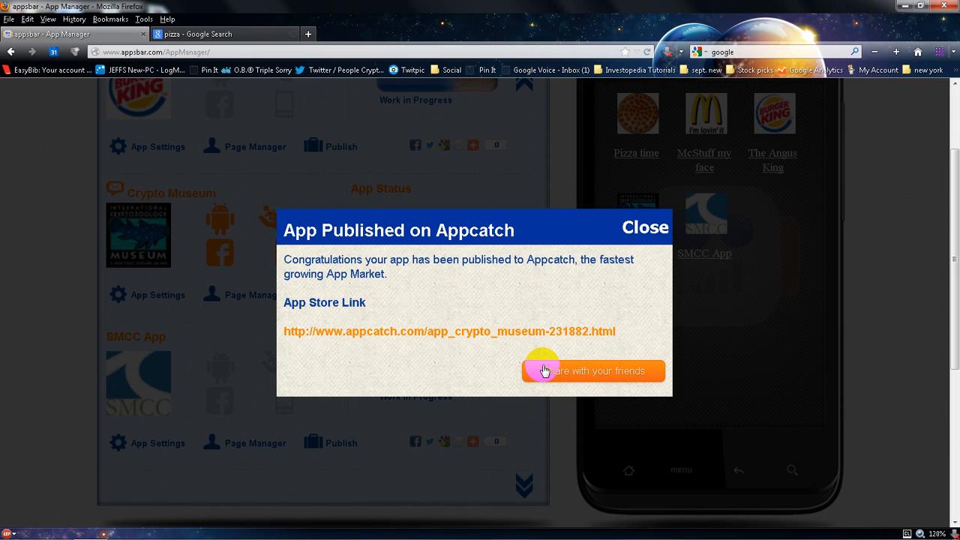
click(414, 332)
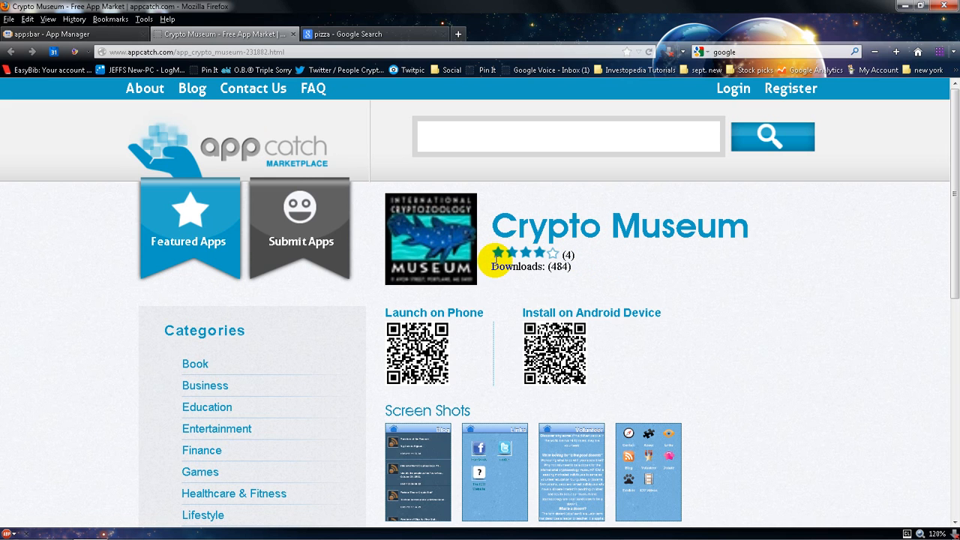
Examine the Crypto Museum listing's rating, downloads, screenshots and description on Appcatch
drag(491, 267, 579, 281)
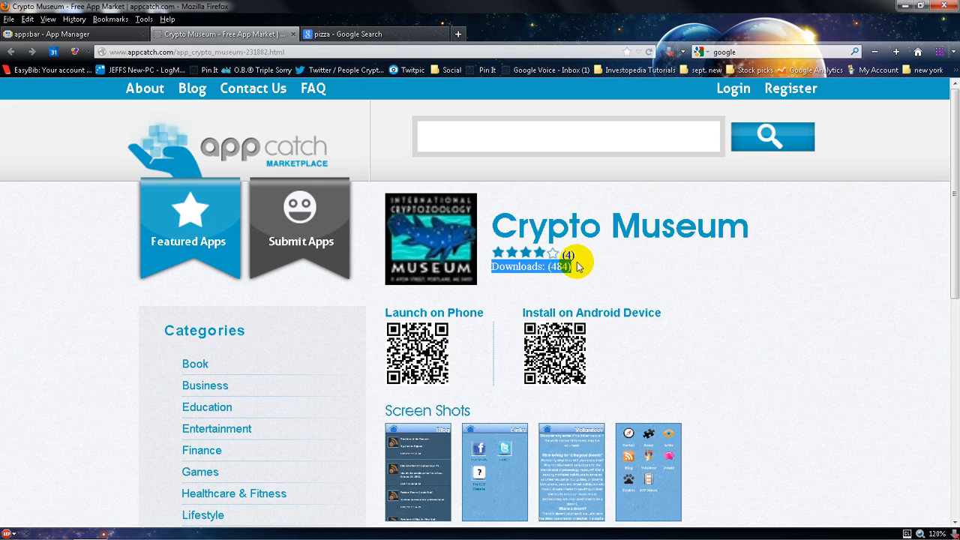
middle_click(726, 281)
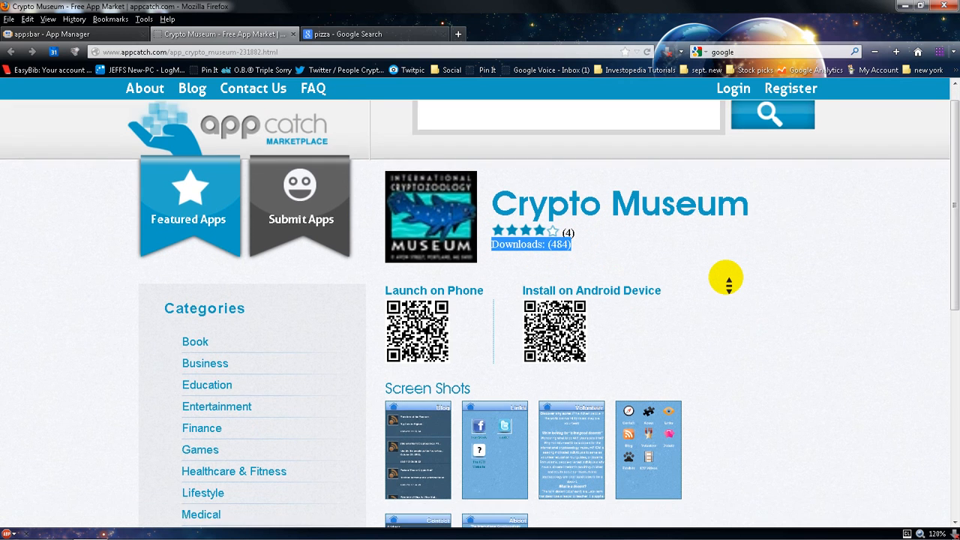
scroll(726, 278, down, 1)
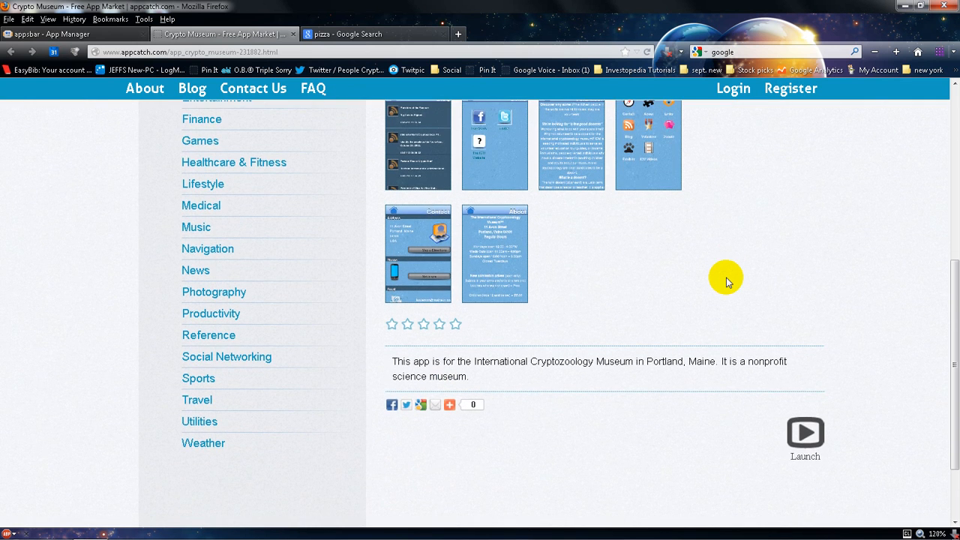
scroll(726, 278, up, 2)
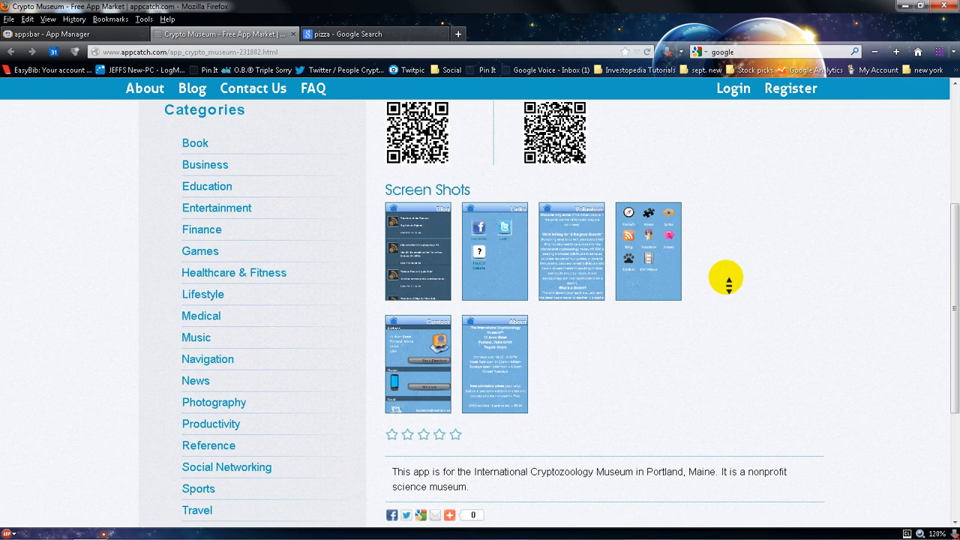
scroll(725, 282, up, 2)
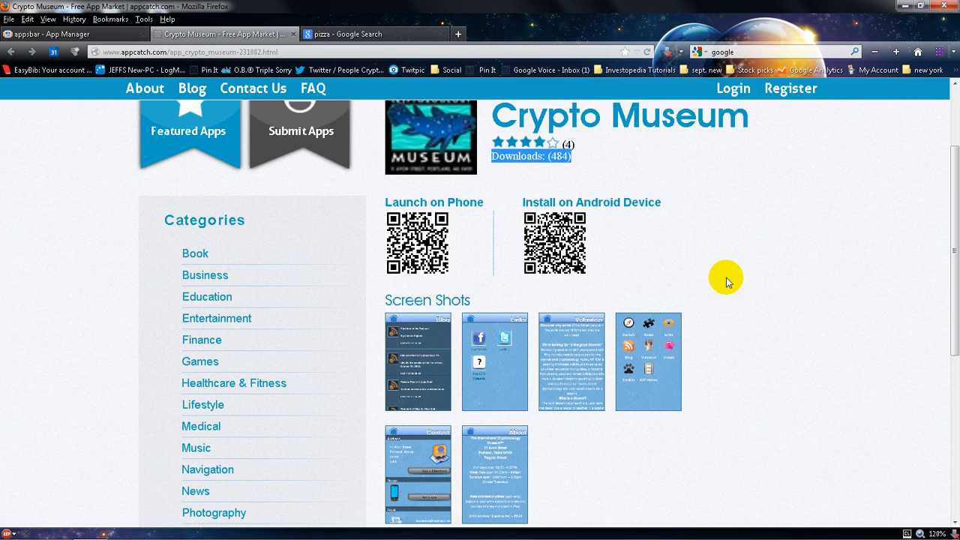
scroll(726, 282, up, 3)
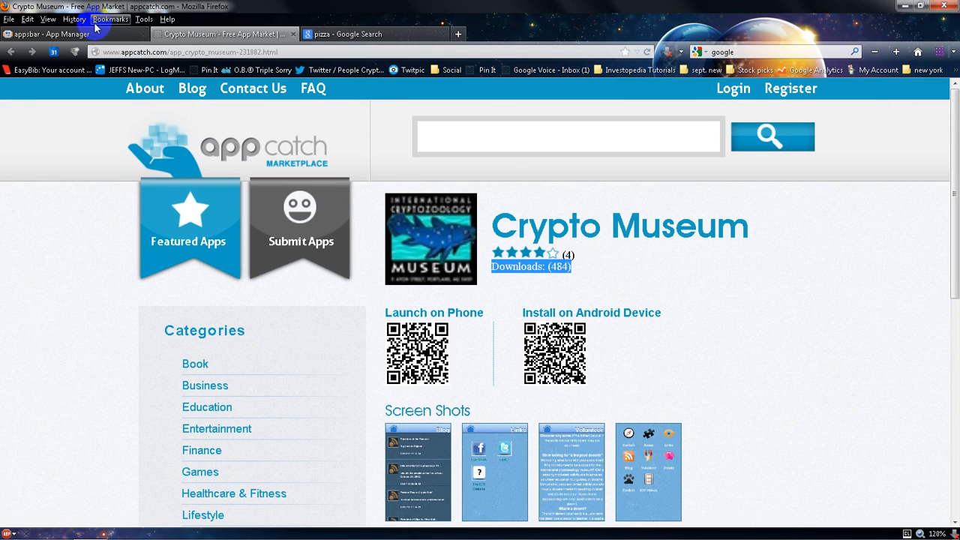
Switch back to the appsbar tab and close the Appcatch publishing dialog
click(86, 35)
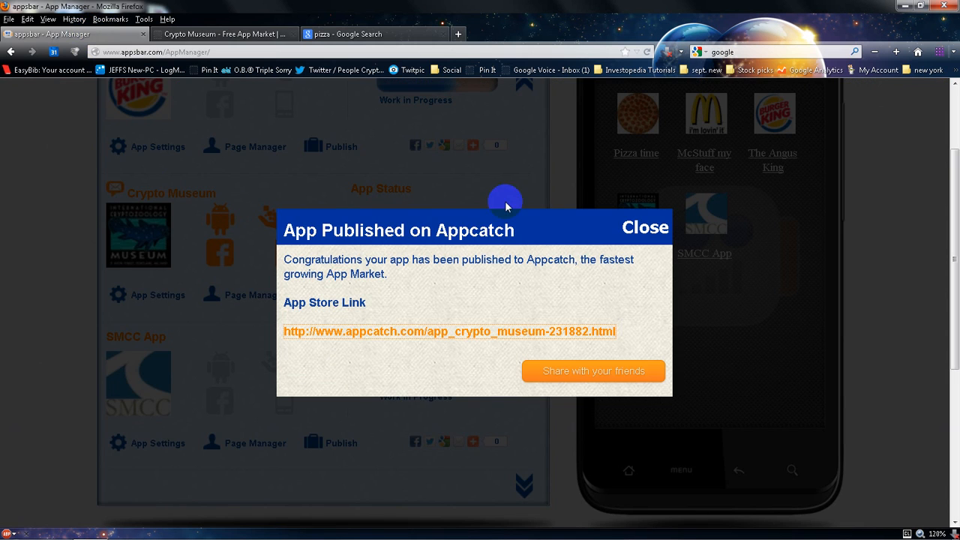
click(631, 233)
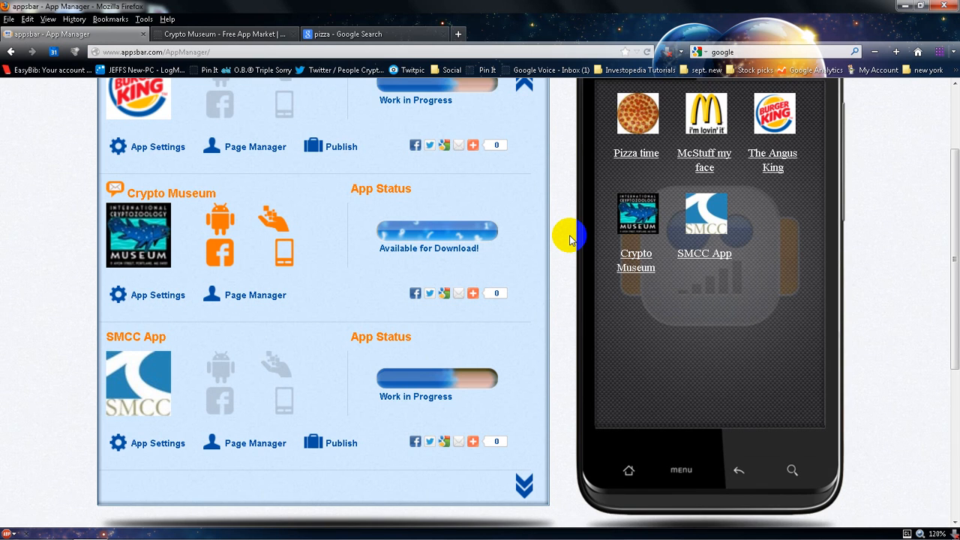
scroll(570, 238, up, 3)
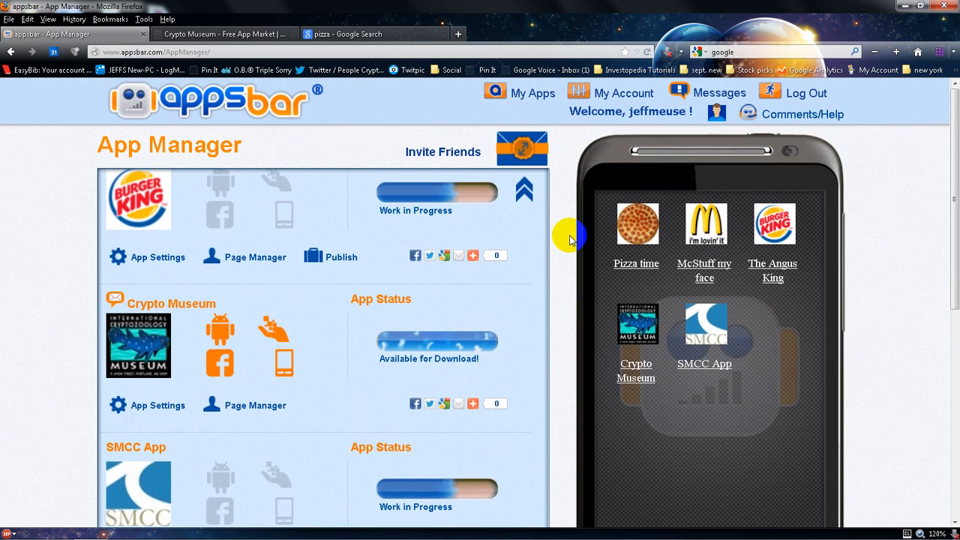